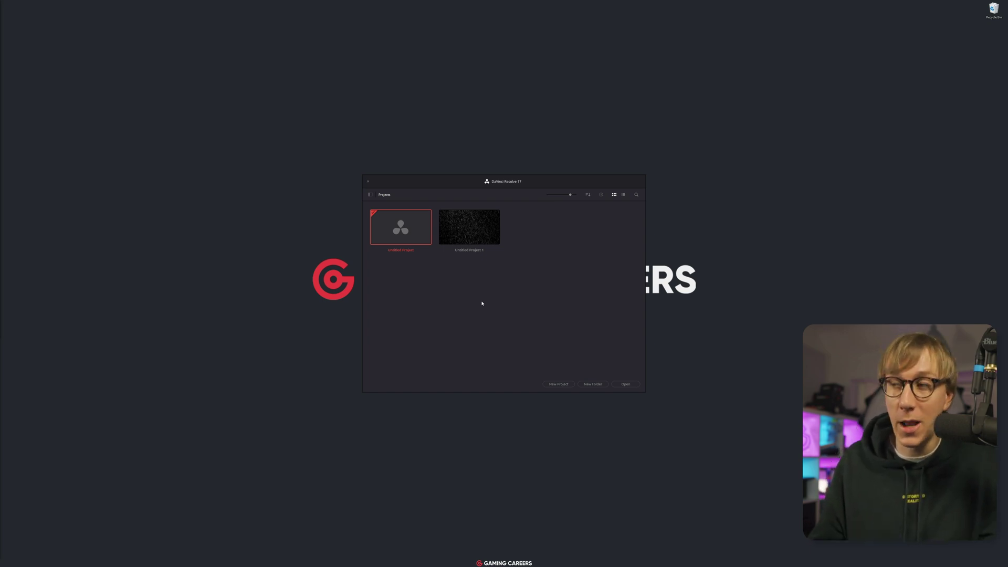
Step: Create a new project named 'Animated Emotes'
left_click(551, 384)
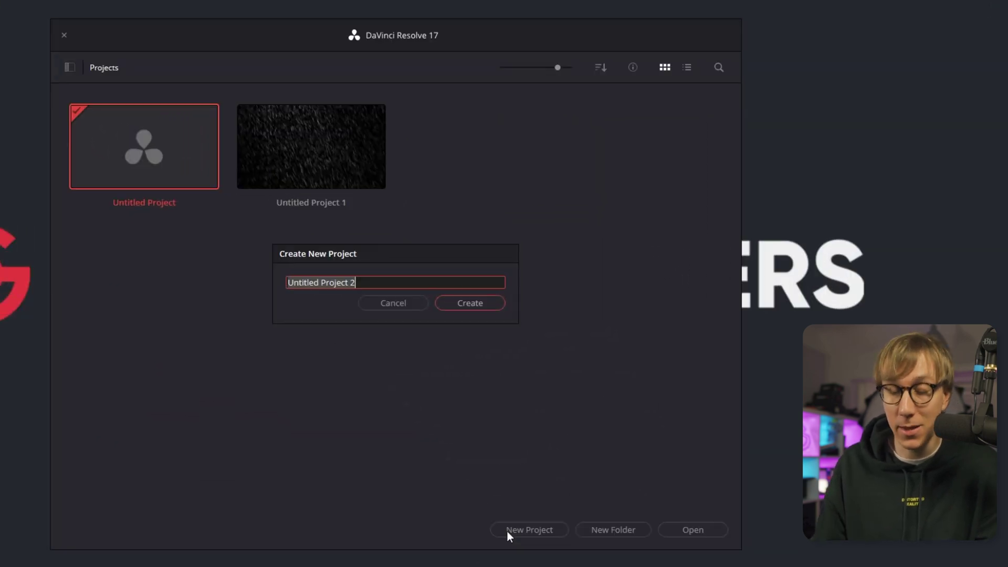
type("Animated Em")
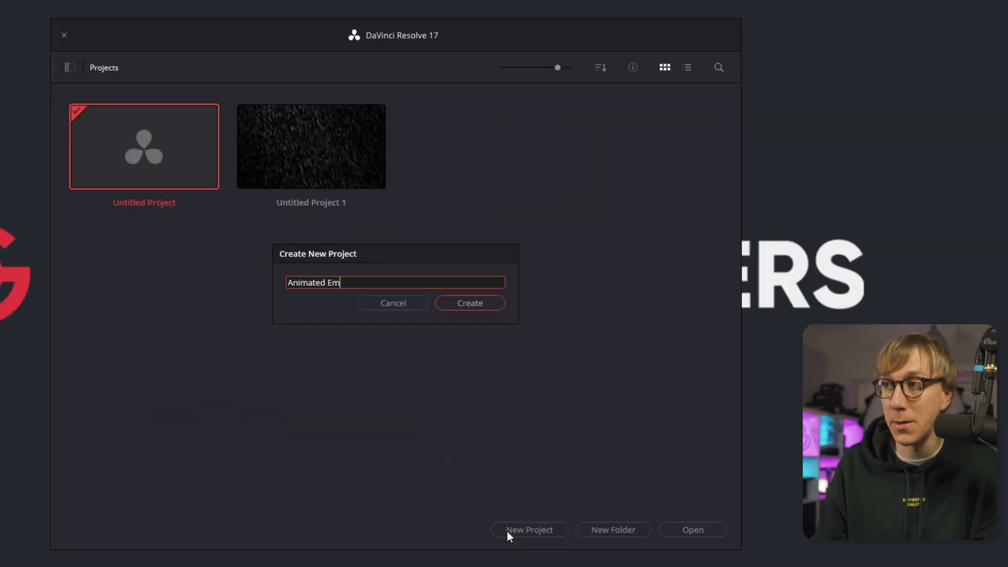
type("otes")
key("Return")
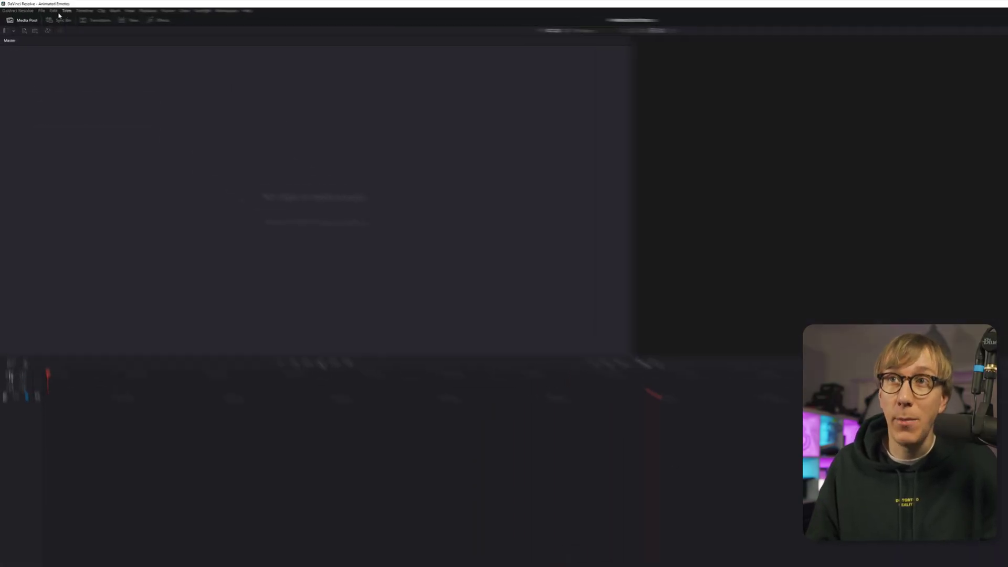
Step: Add a new timeline with a custom 256 x 256 resolution instead of project settings
left_click(33, 8)
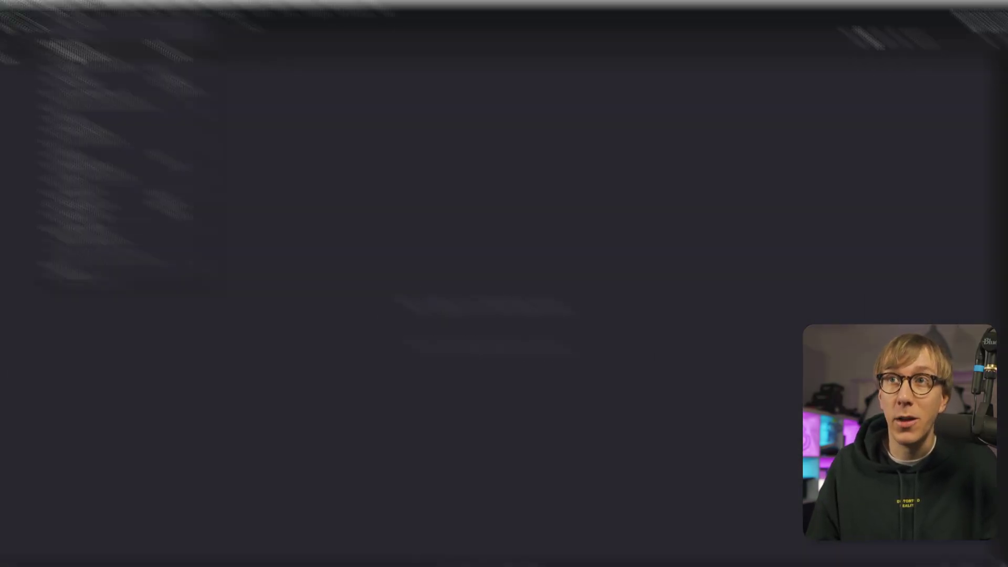
left_click(84, 53)
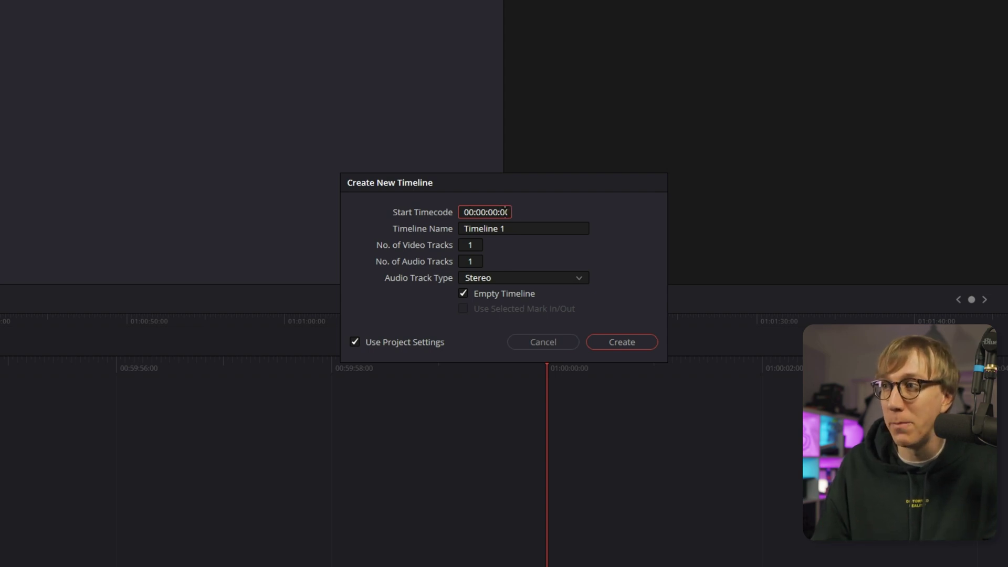
left_click(355, 342)
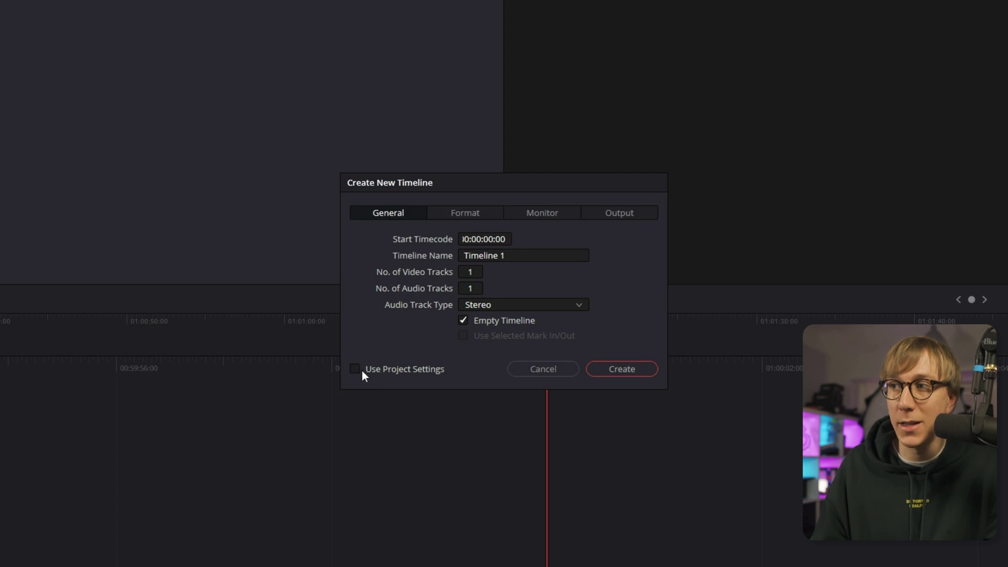
left_click(457, 216)
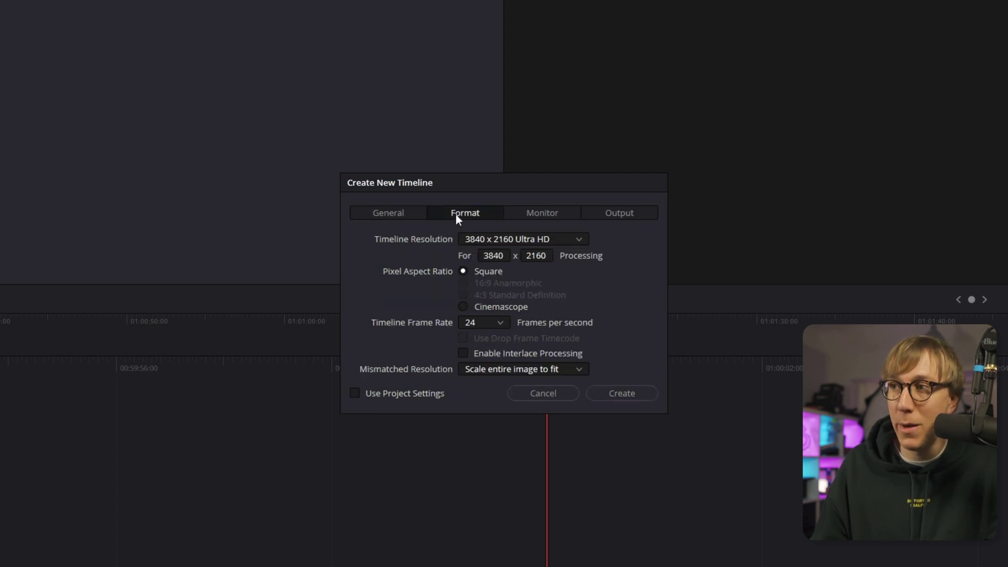
left_click(495, 240)
scroll(511, 271, "up", 5)
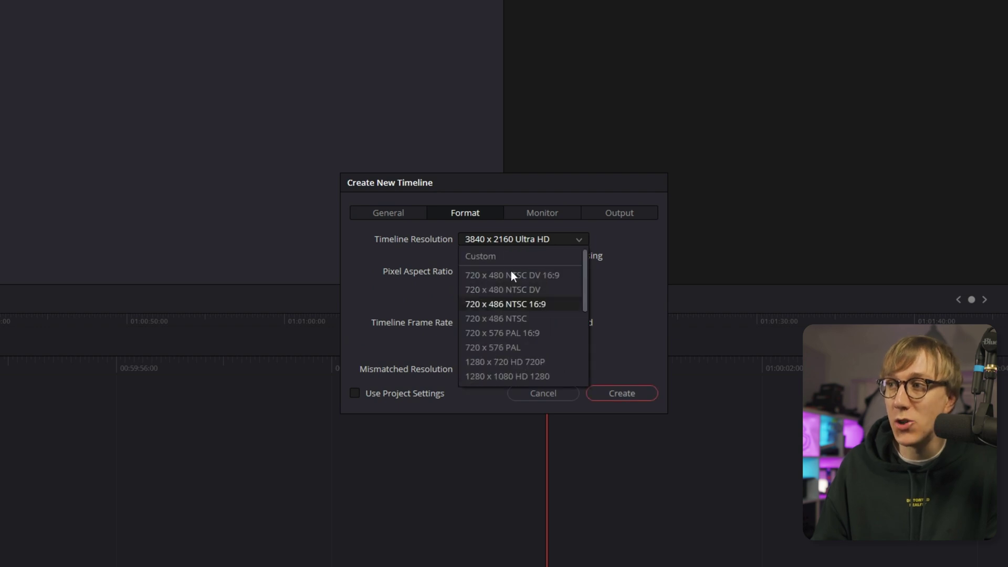
left_click(499, 257)
left_click(502, 256)
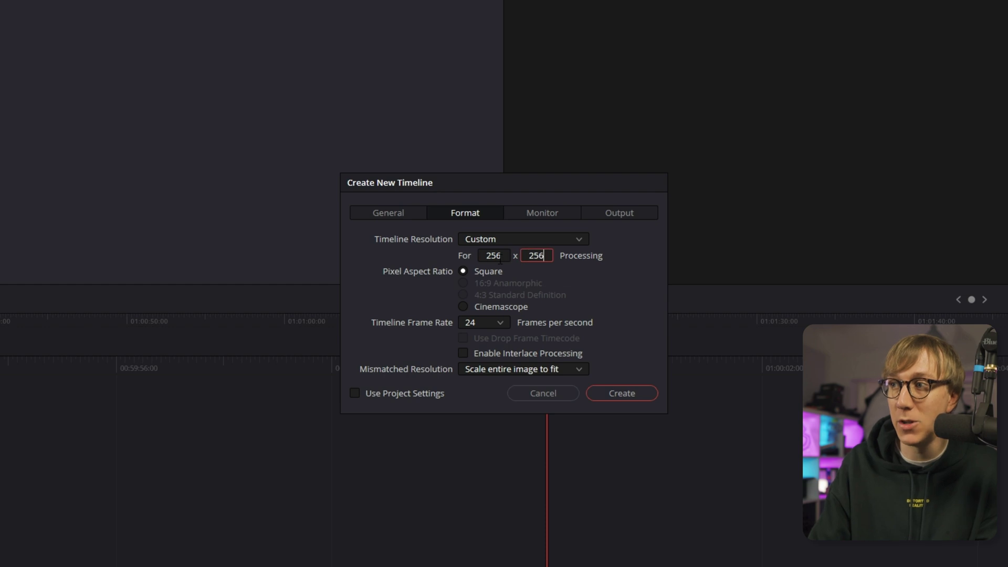
left_click(495, 323)
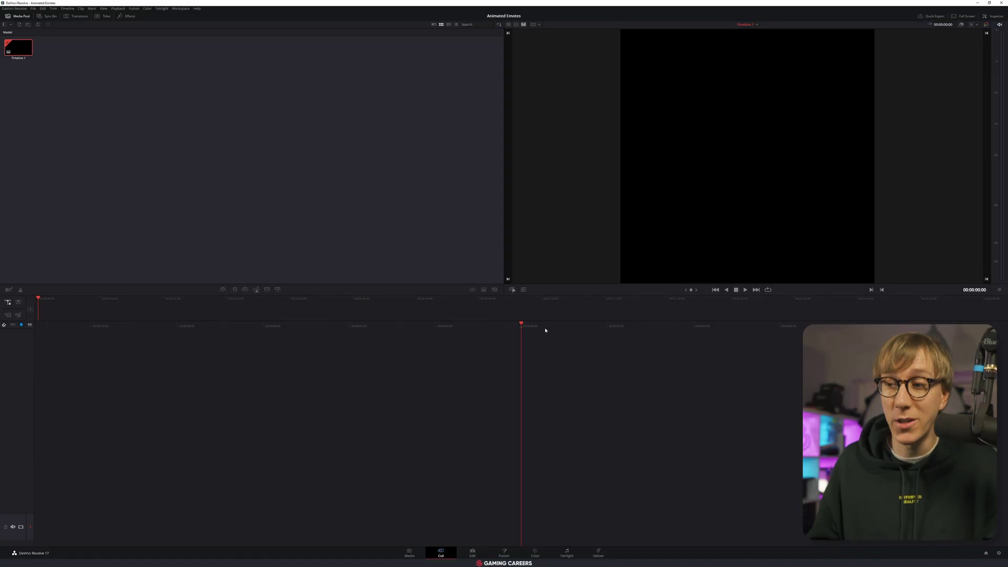
left_click(474, 555)
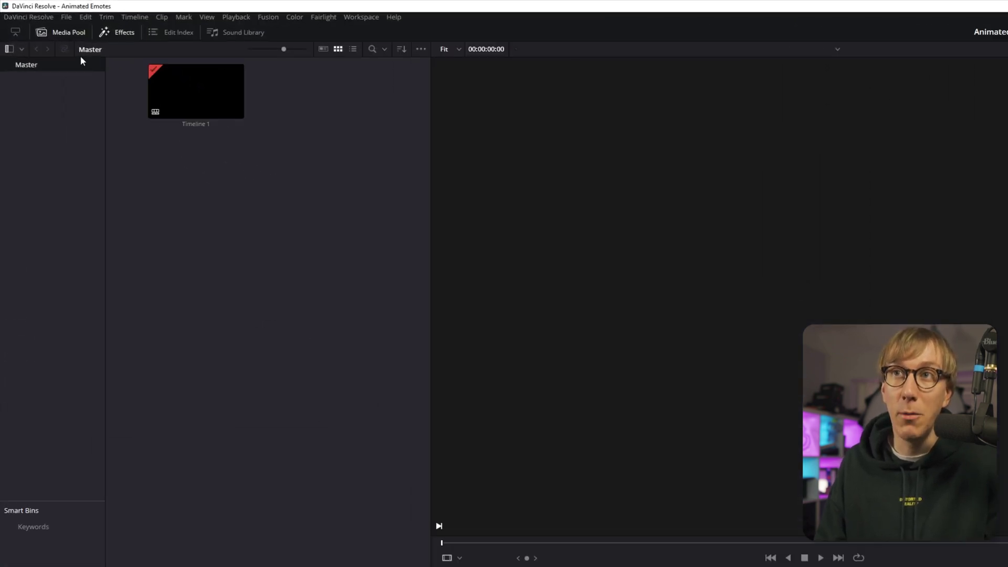
Step: Import the shocked-face screenshot from the Ben Faces folder and drop it onto Video 1
left_click(64, 32)
left_click(67, 34)
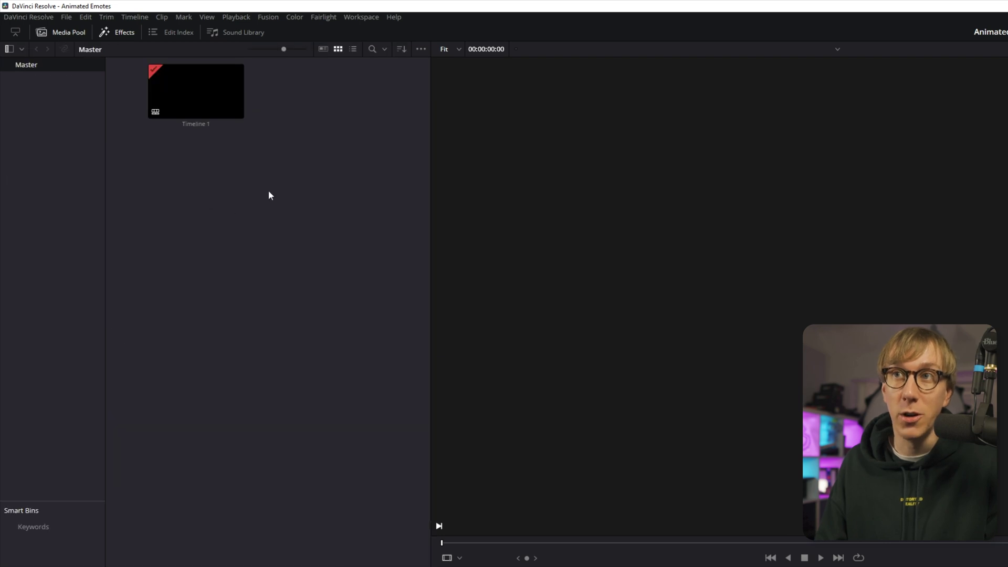
right_click(241, 184)
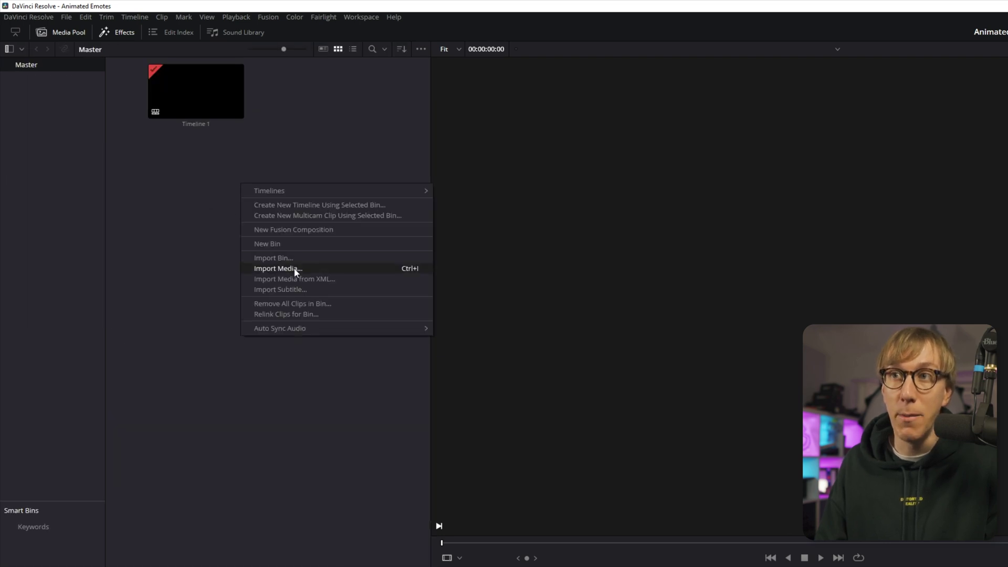
left_click(278, 268)
left_click(241, 107)
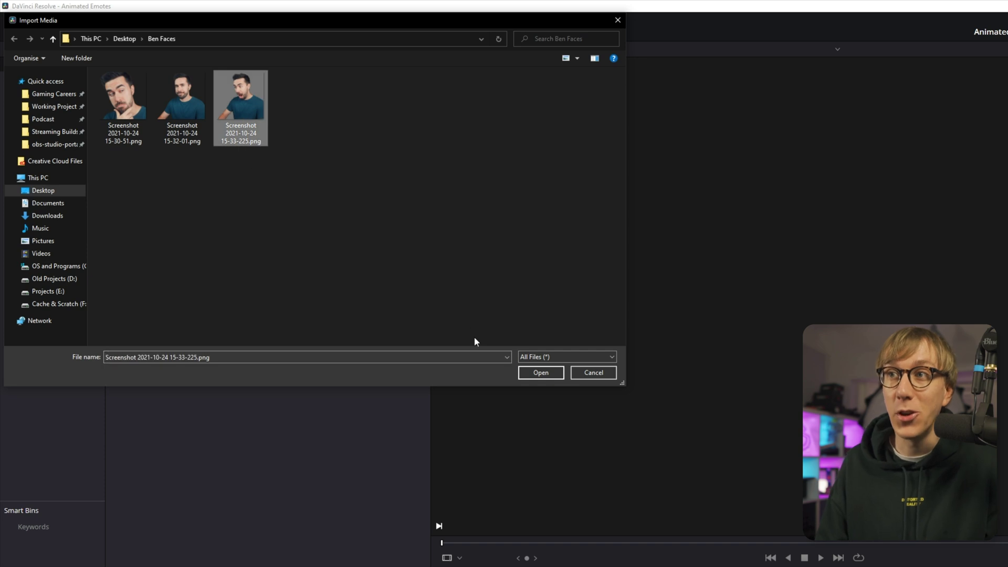
left_click(539, 374)
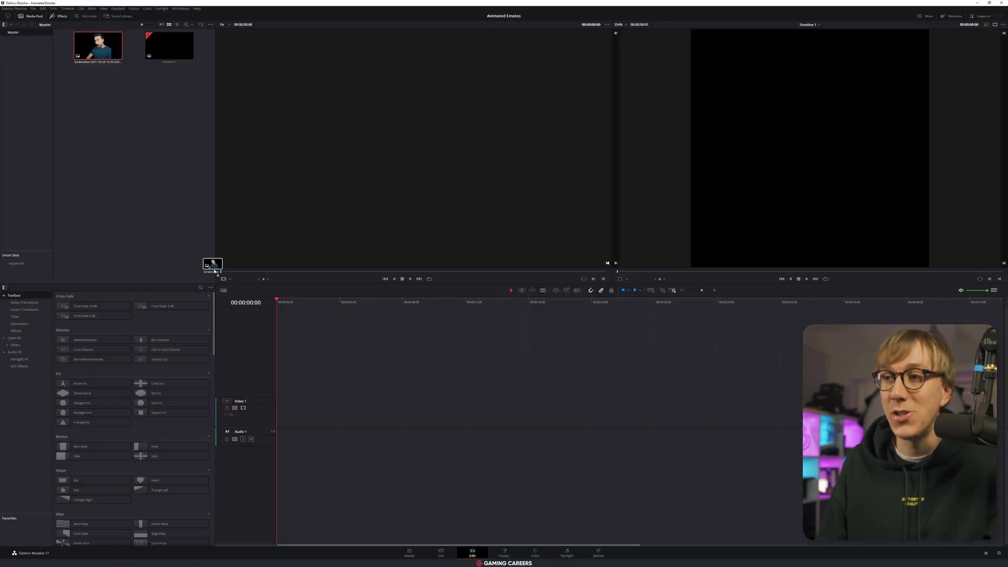
left_click_drag(212, 265, 281, 412)
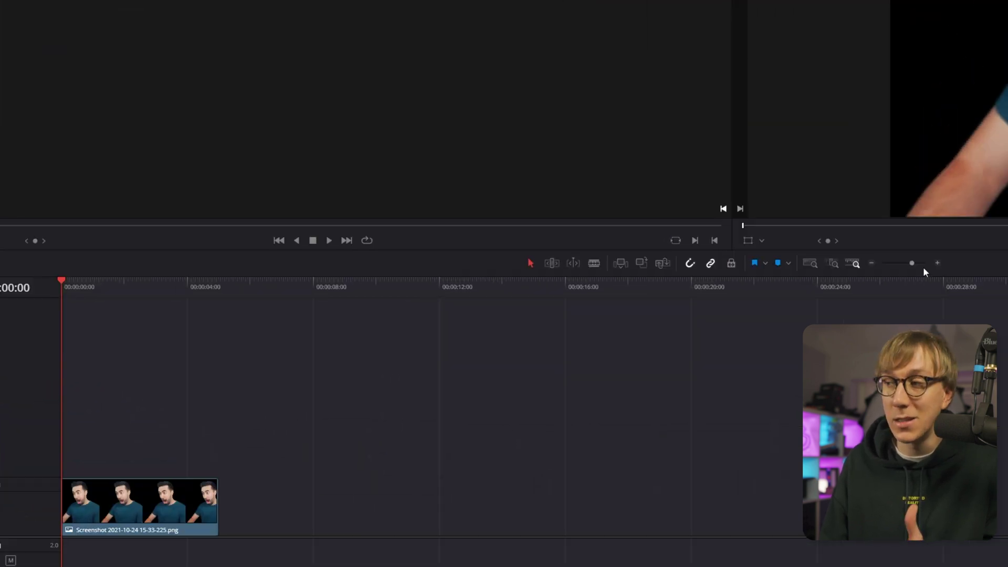
Step: Trim the screenshot clip's end to the playhead at 00:00:00:20
left_click(937, 263)
left_click(936, 263)
left_click(937, 263)
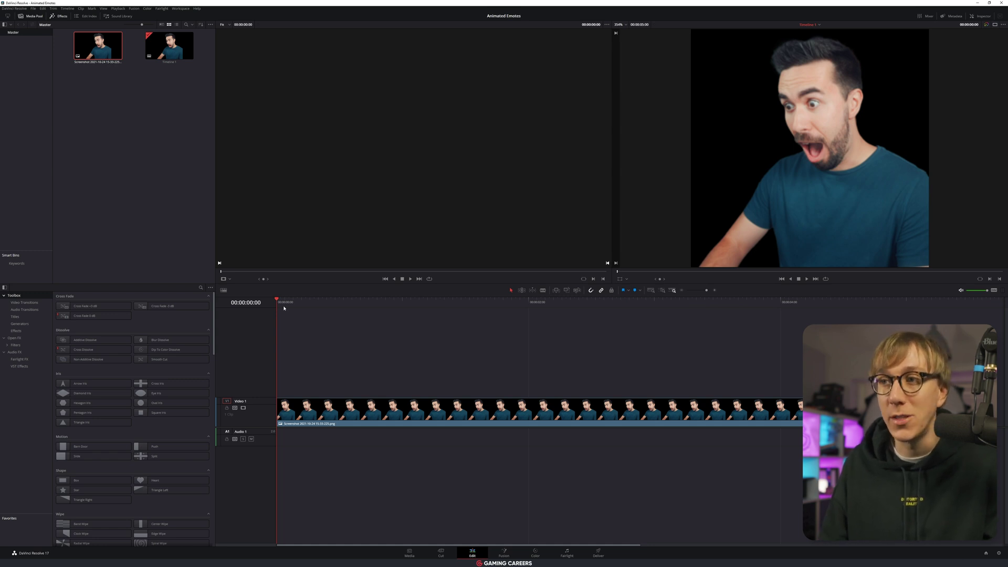
left_click_drag(279, 301, 346, 303)
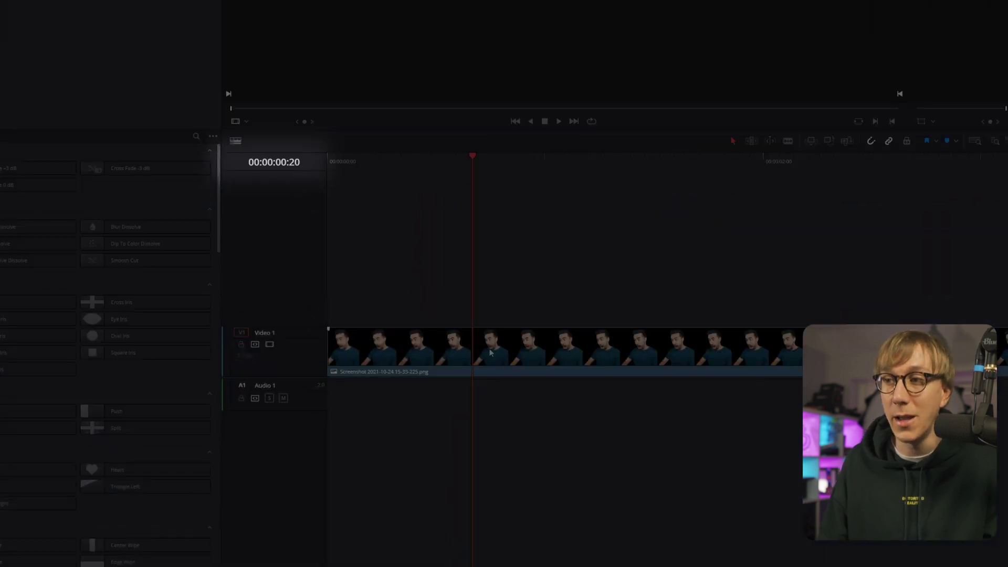
left_click(490, 352)
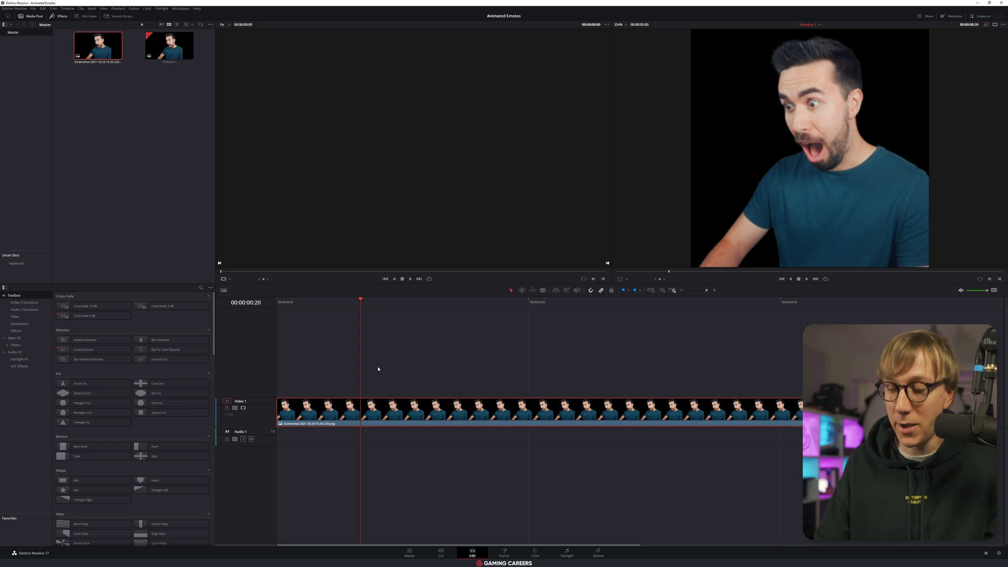
key("shift+bracketright")
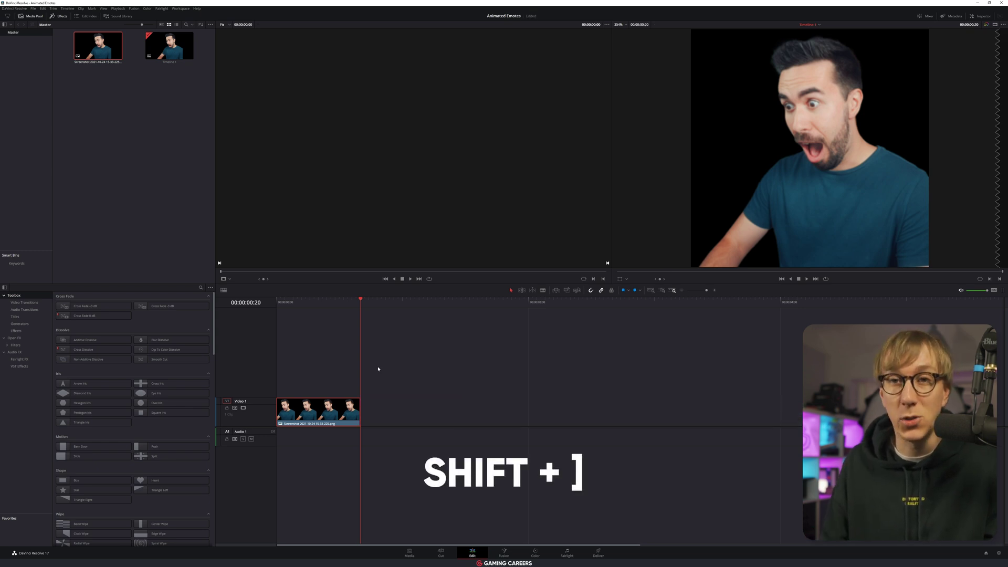
Step: Mark in and out points around the clip and play it with looping on
left_click(713, 290)
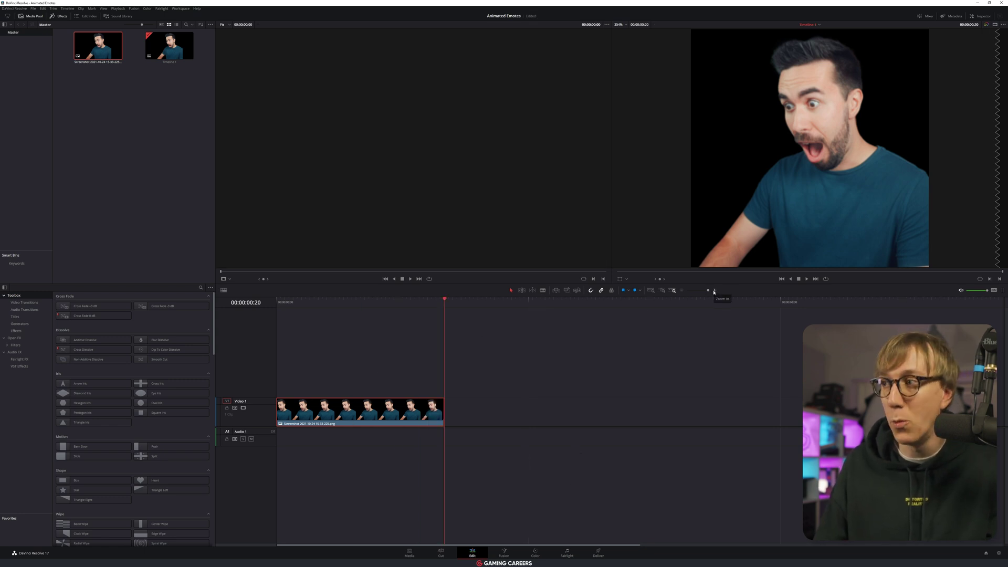
left_click(714, 291)
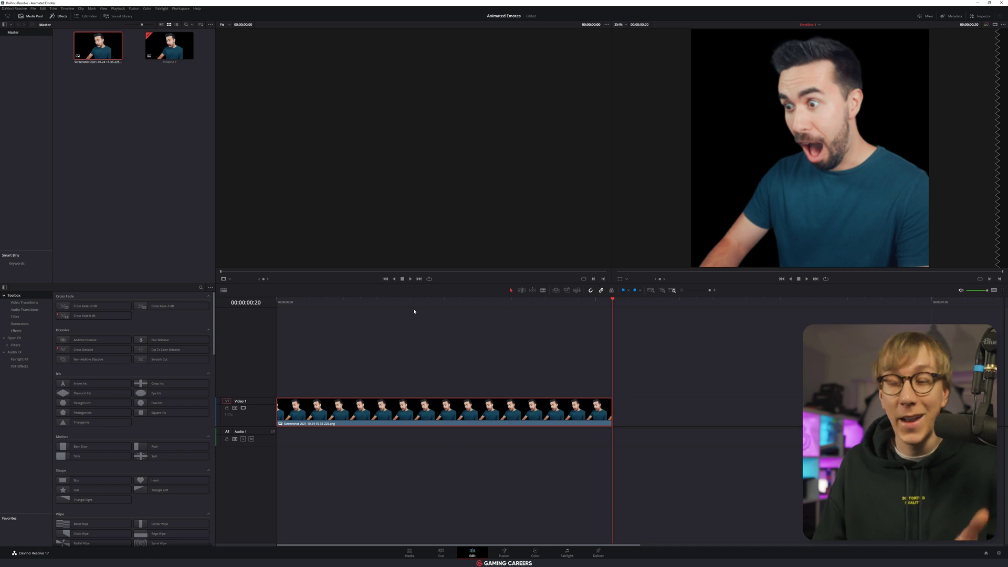
left_click(277, 304)
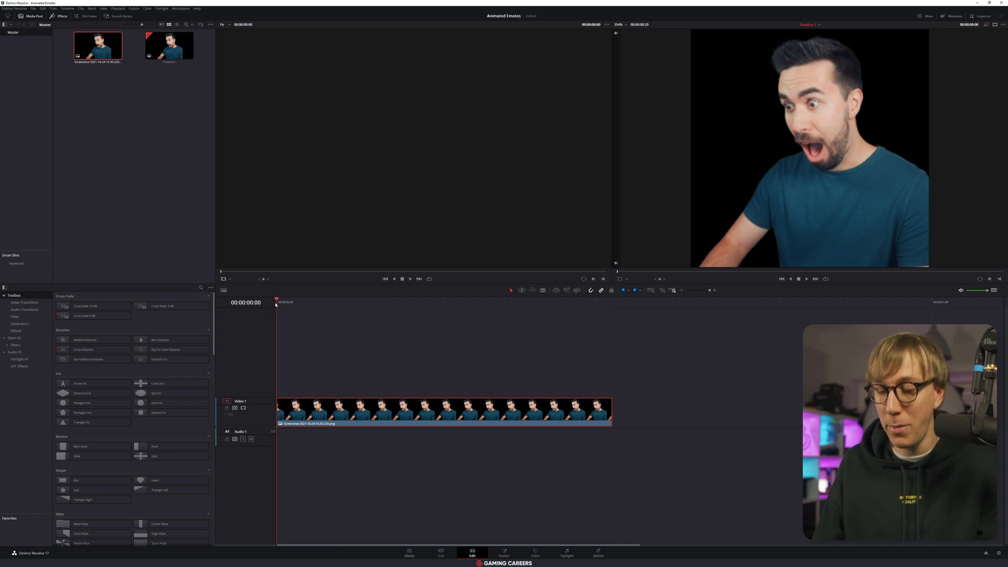
key("space")
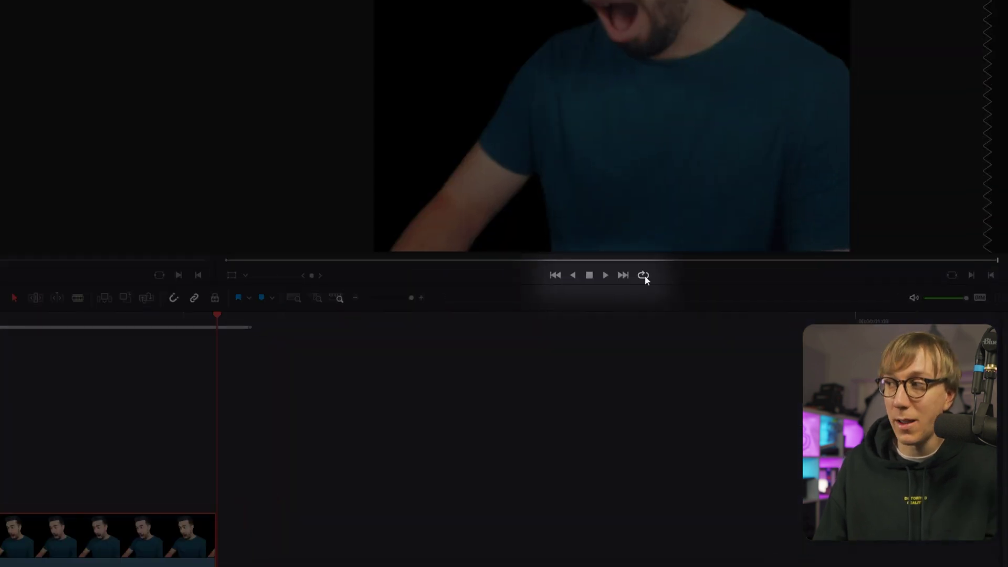
left_click(826, 278)
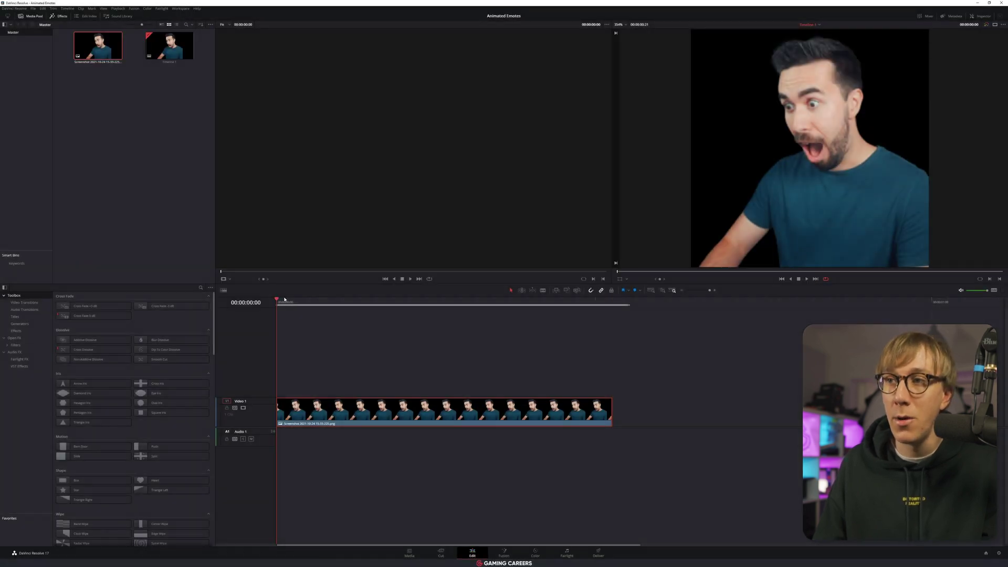
key("space")
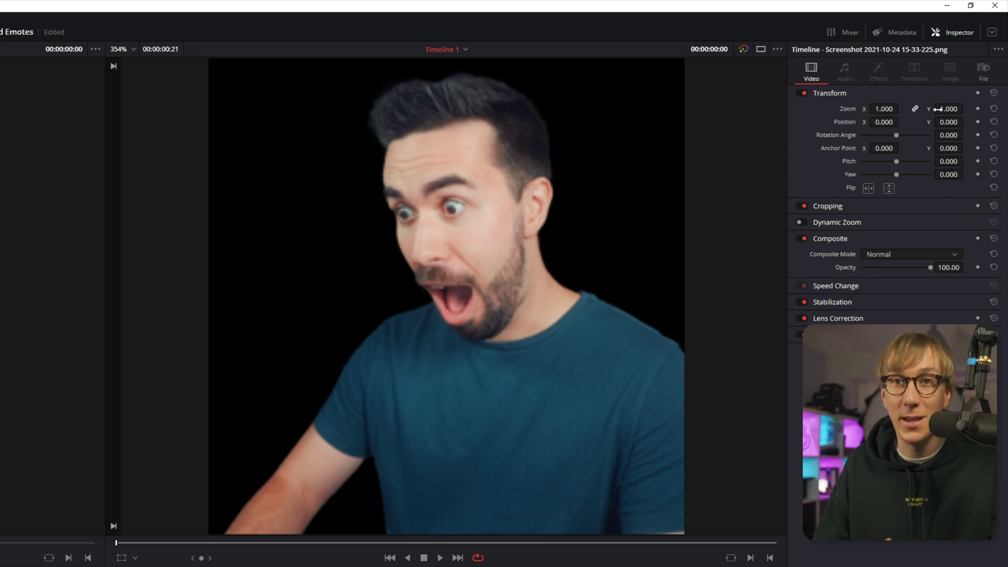
Step: Zoom the face to 1.700 and keyframe its Position Y at frame 0, showing the keyframe track
mouse_move(937, 108)
left_mouse_down()
mouse_move(965, 109)
mouse_move(926, 122)
left_mouse_up()
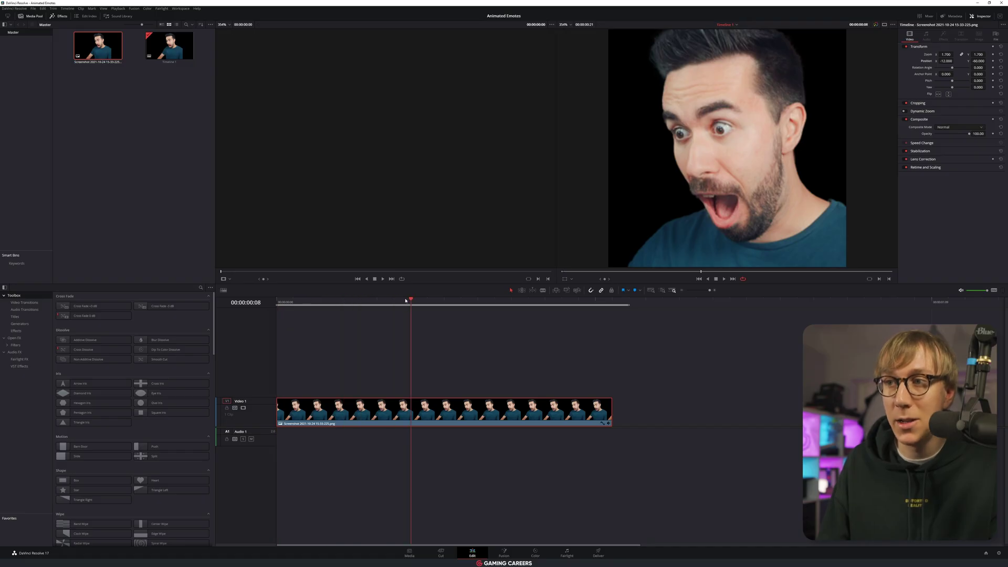
key("Right")
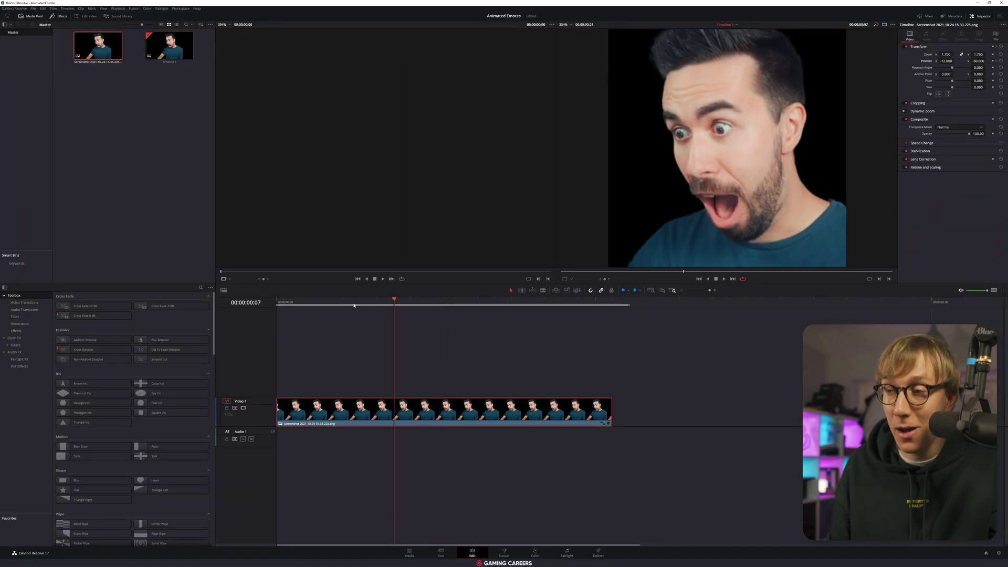
key("Home")
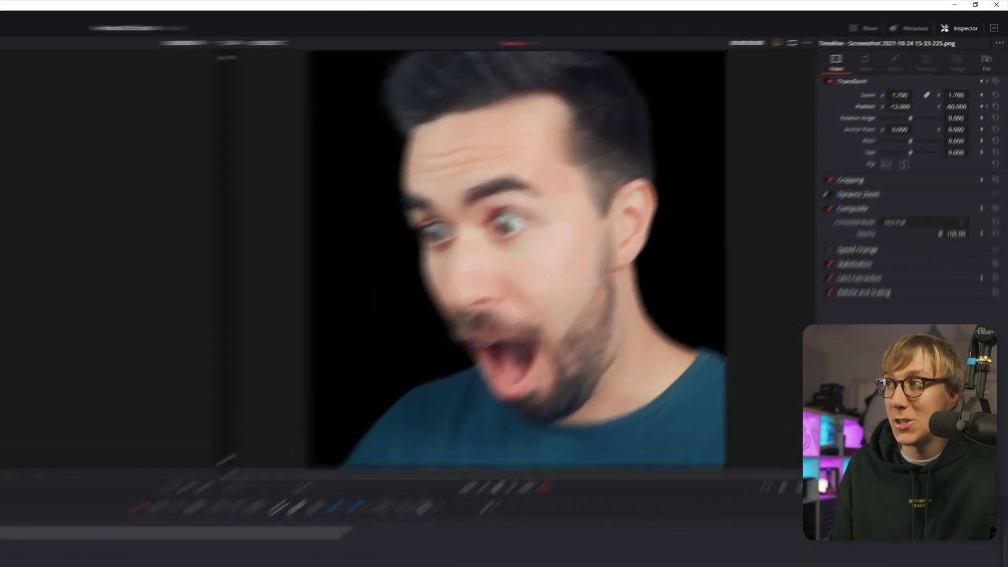
left_click_drag(977, 61, 986, 60)
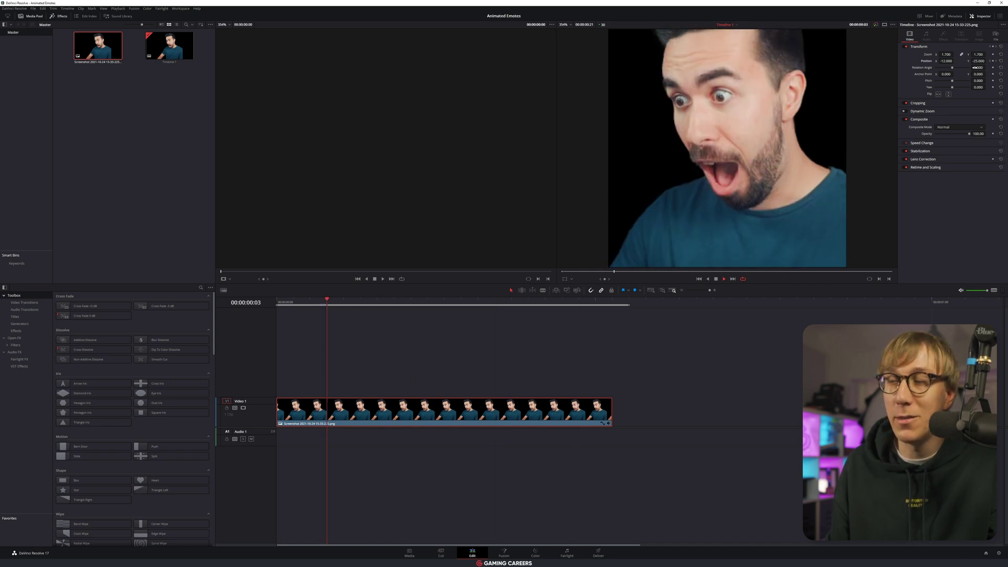
key("space")
key("Home")
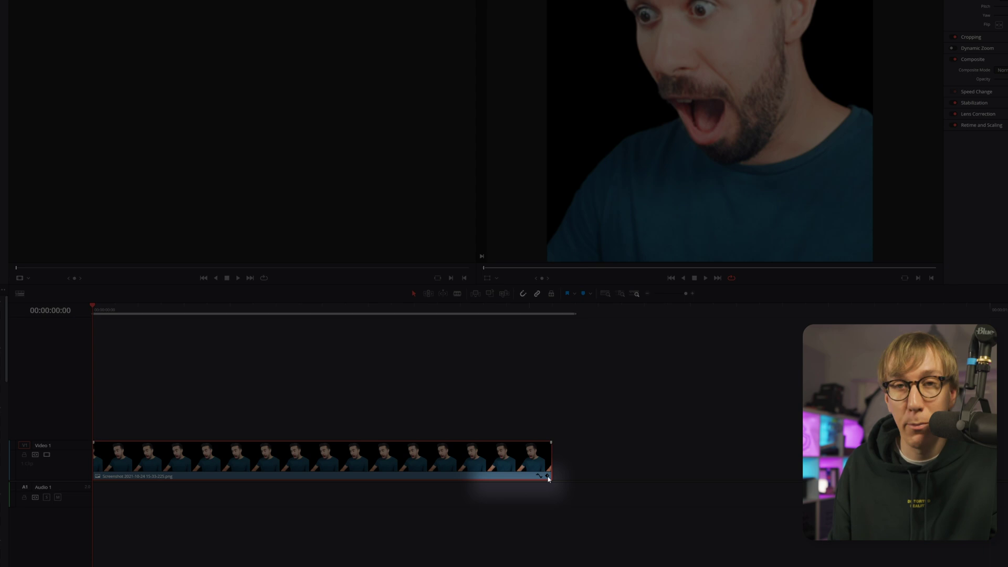
left_click(608, 423)
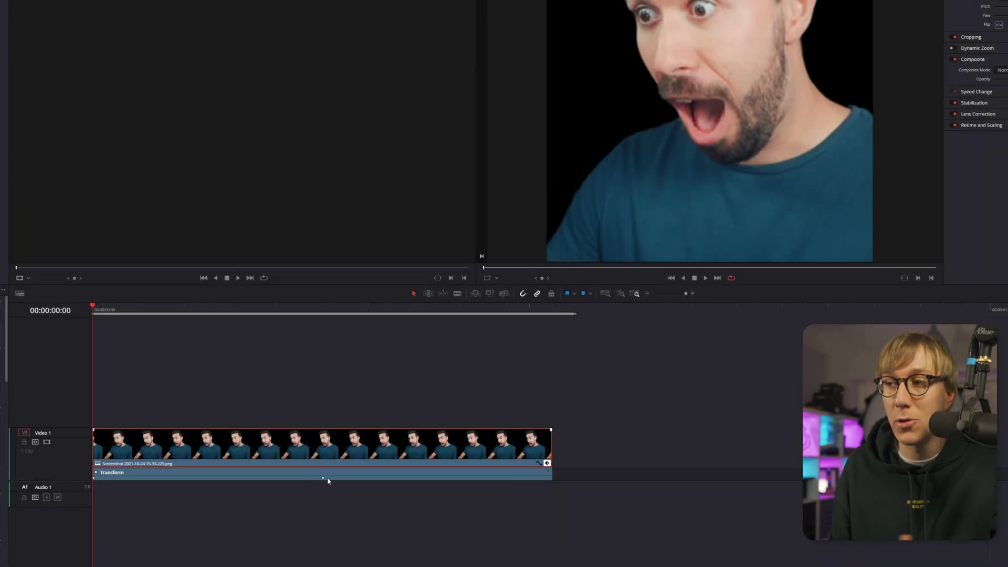
key("End")
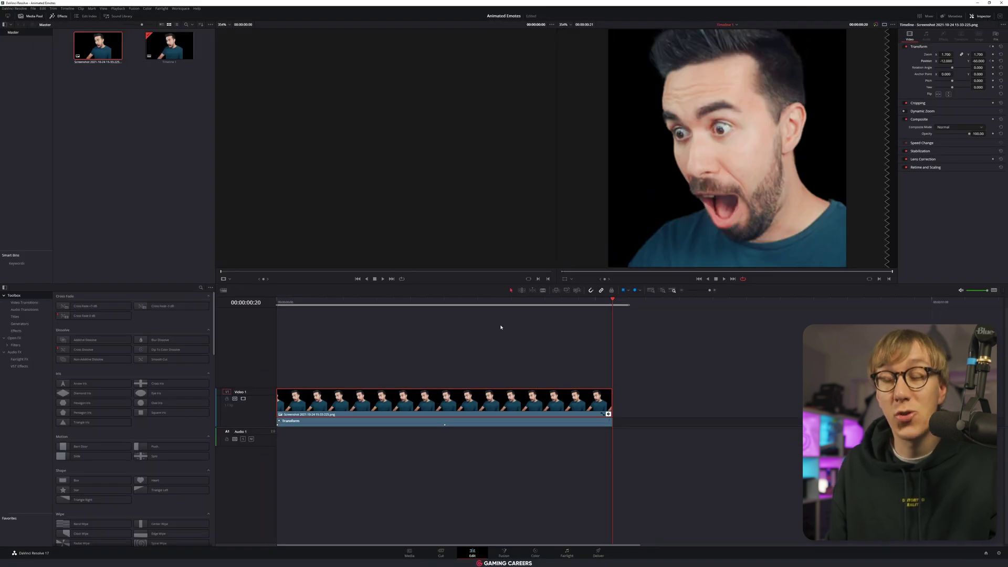
Step: Trim the surprised-face clip to end at frame 10 and preview the loop
left_click(446, 301)
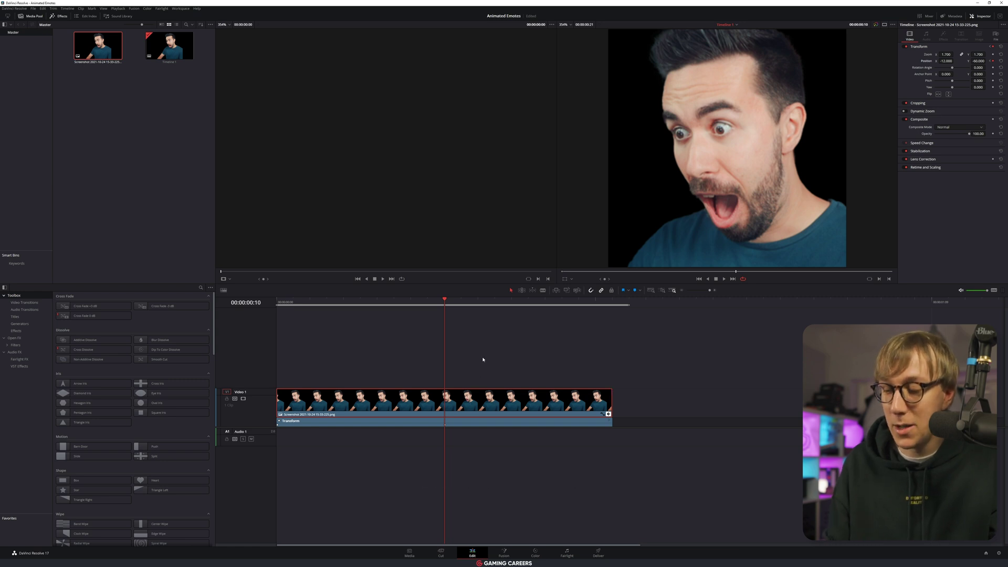
key("shift+bracketright")
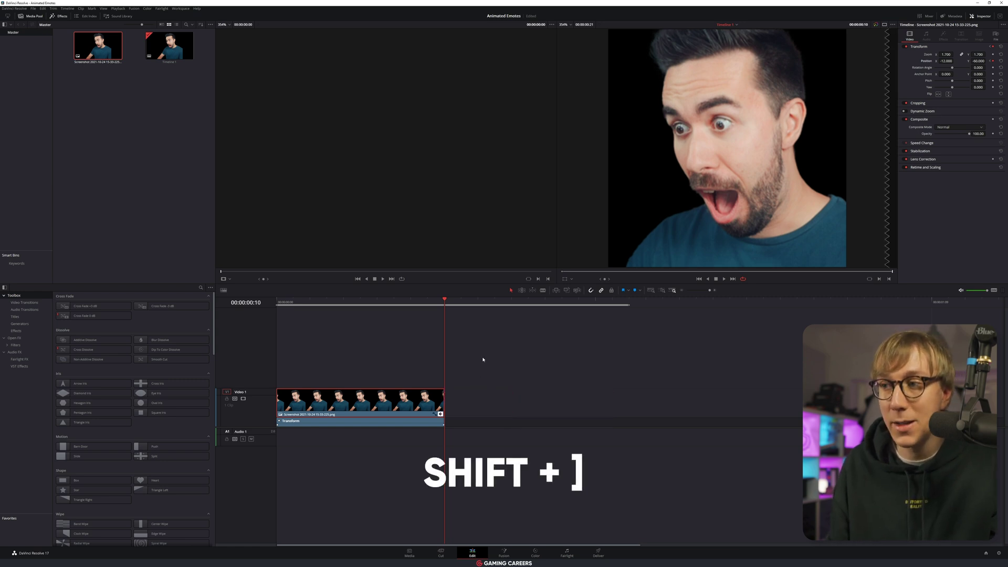
key("space")
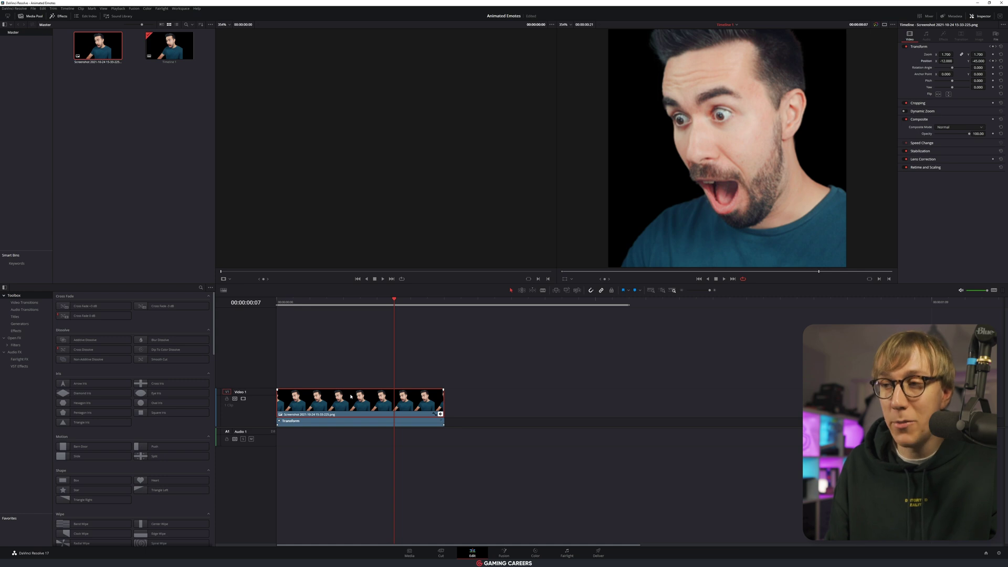
Step: Alt-drag a copy of the clip onto a new Video 2 track right after it
left_click_drag(351, 396, 516, 371)
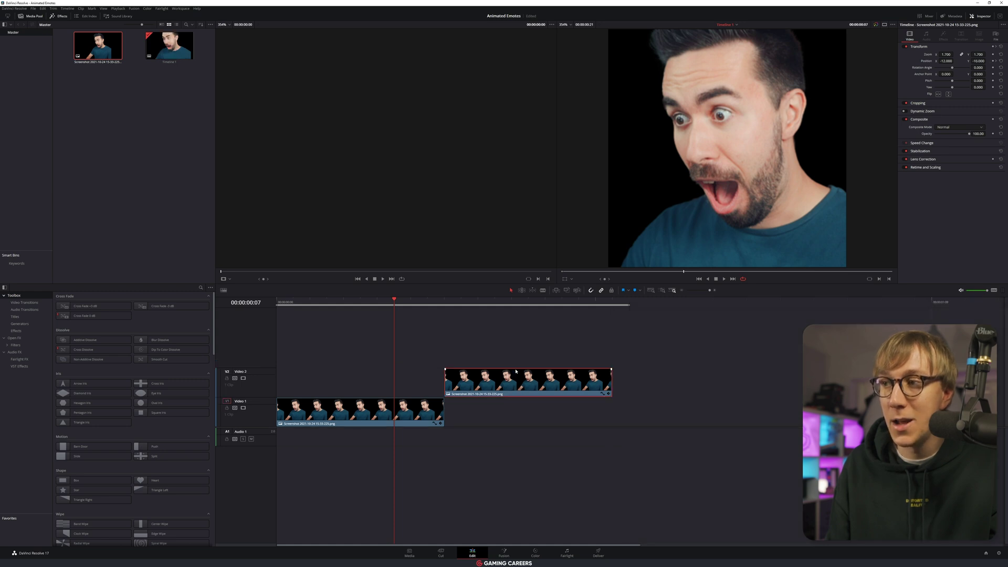
key("space")
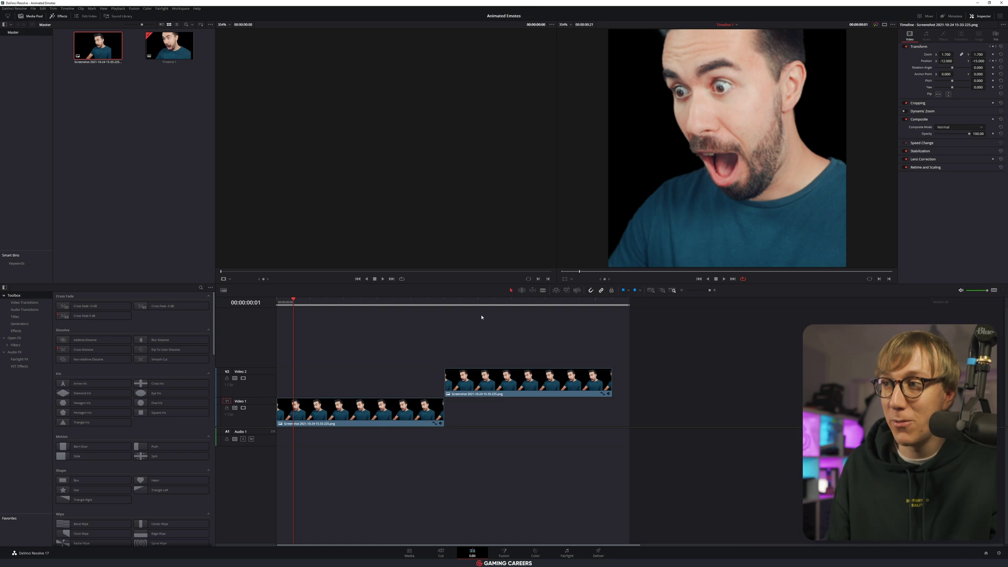
left_click(505, 394)
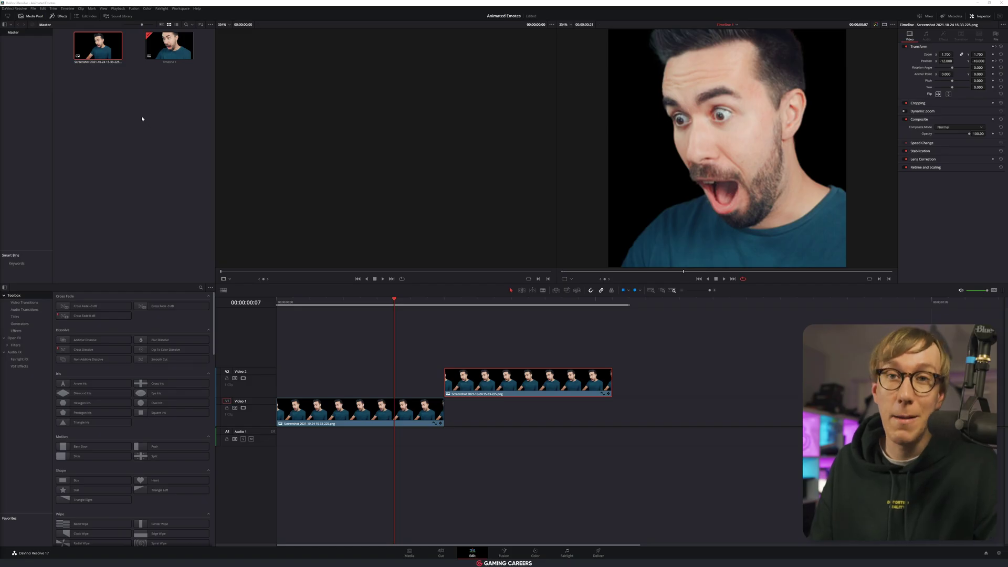
right_click(142, 118)
Step: Import the chin-stroking thinking-face screenshot and drop it onto Video 1 past the playhead
left_click(160, 166)
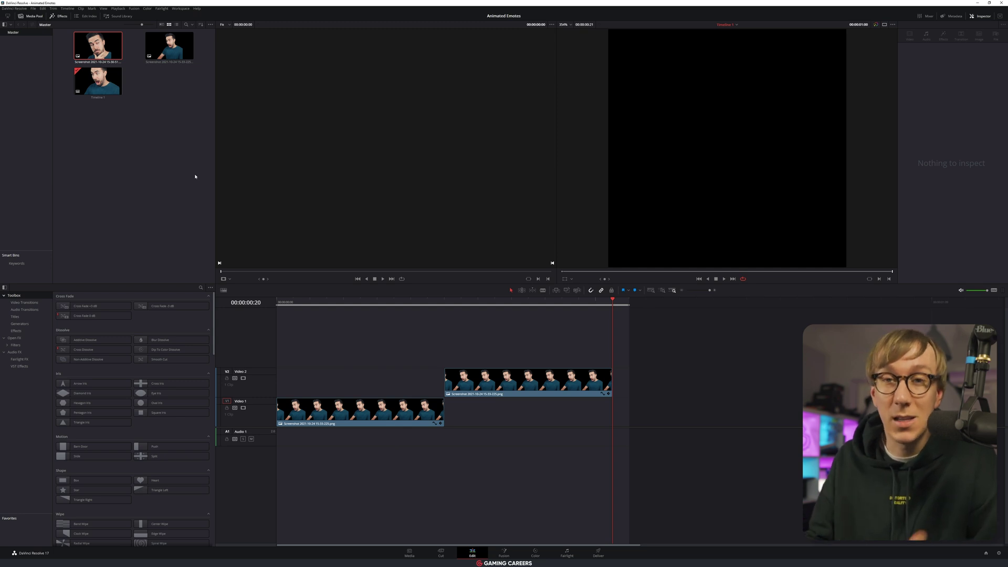
left_click_drag(101, 55, 103, 50)
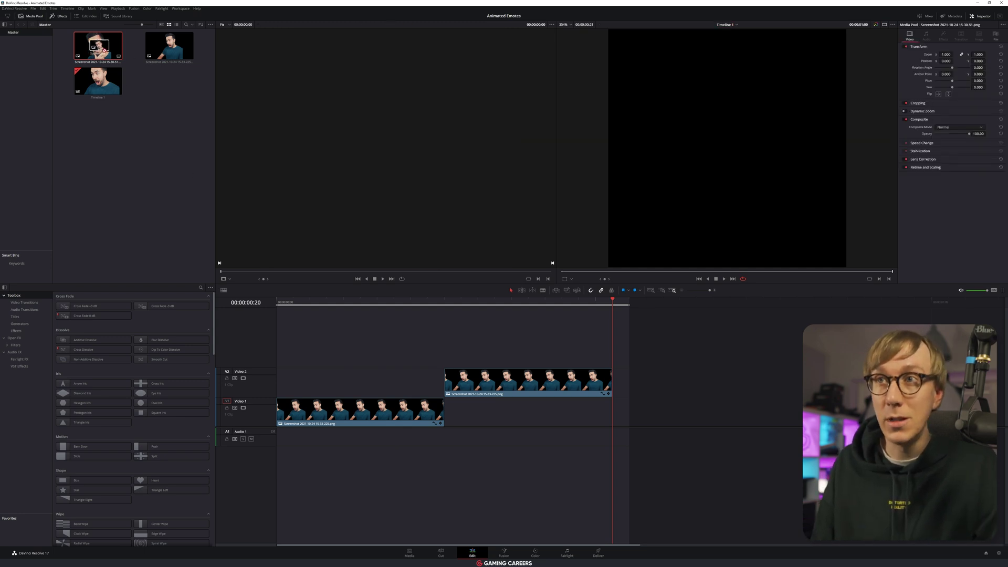
left_click_drag(489, 270, 748, 415)
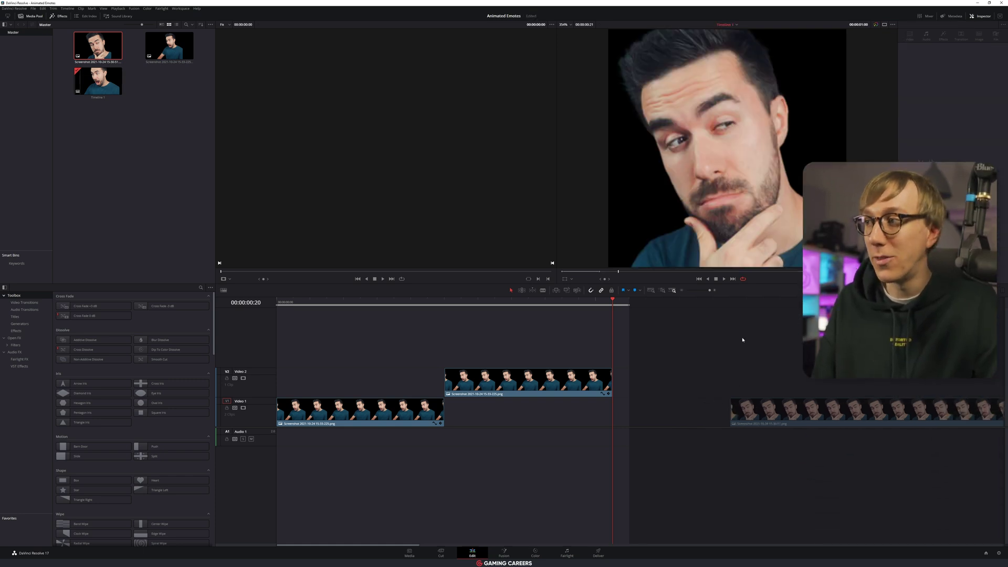
Step: Slide the thinking-face clip so it starts at 00:00:01:00
left_click(780, 301)
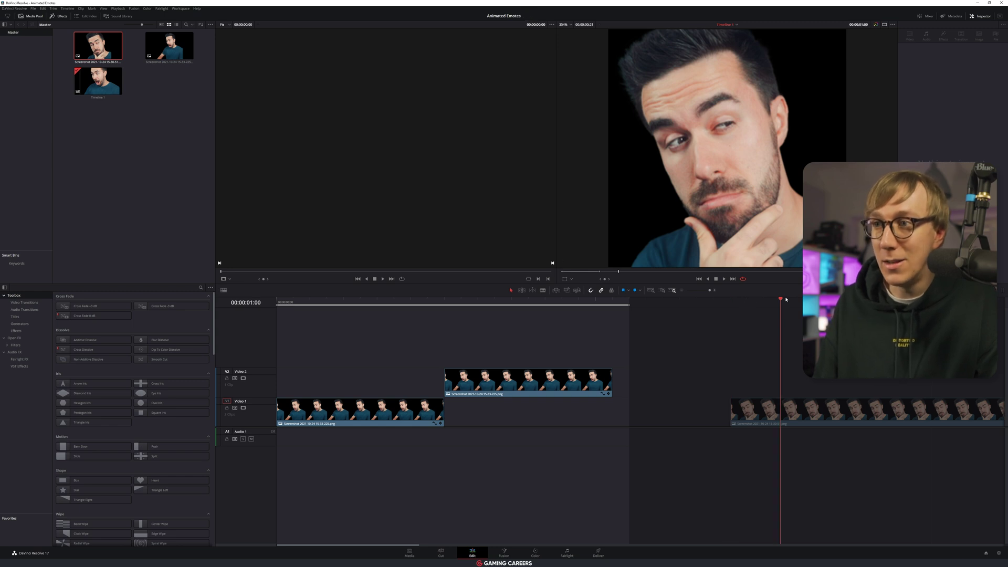
left_click(798, 412)
left_click_drag(798, 412, 847, 415)
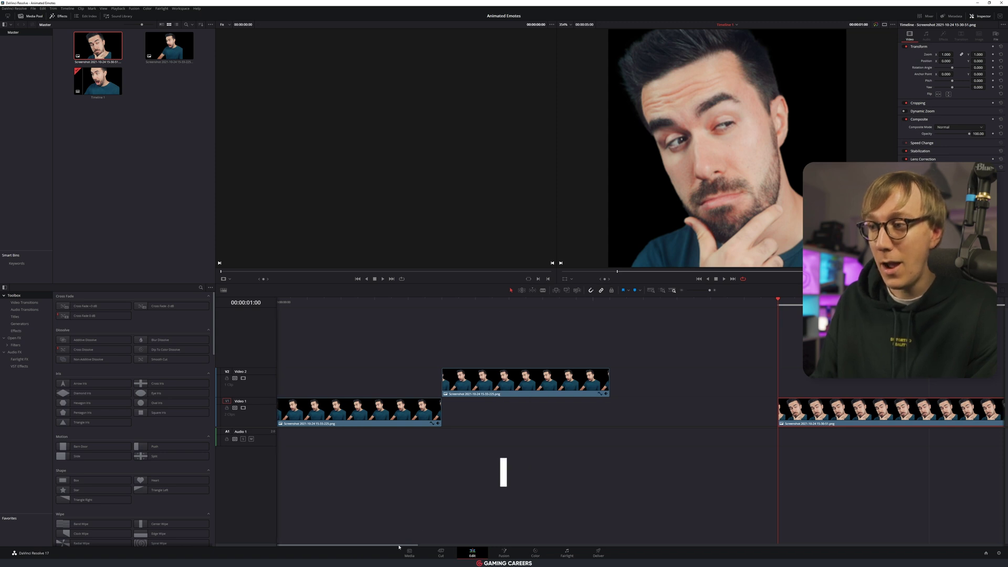
Step: Mark an out point and trim the clip's end at 00:00:02:15
left_click_drag(392, 546, 508, 539)
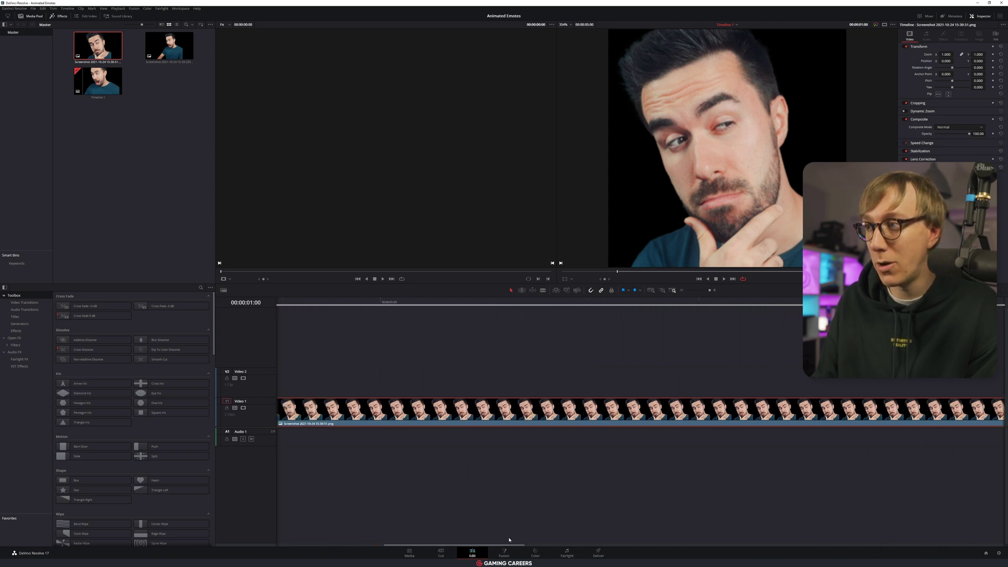
left_click(683, 291)
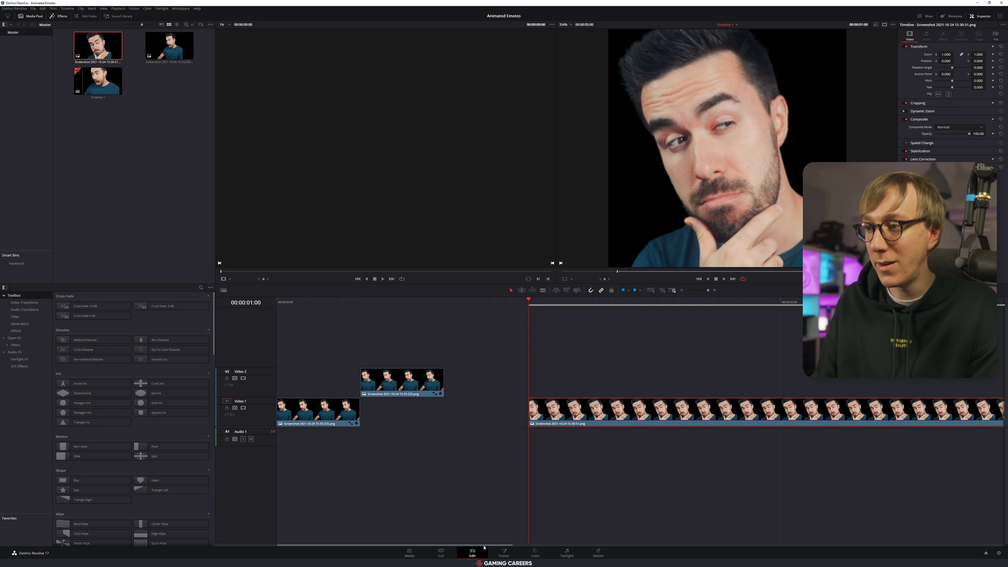
left_click_drag(484, 547, 546, 545)
left_click_drag(534, 302, 717, 300)
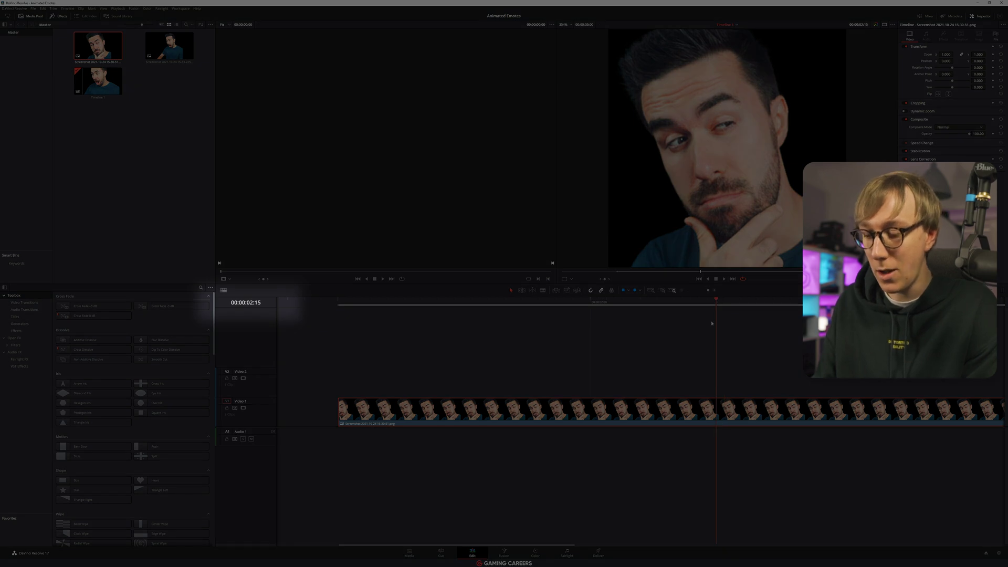
key("o")
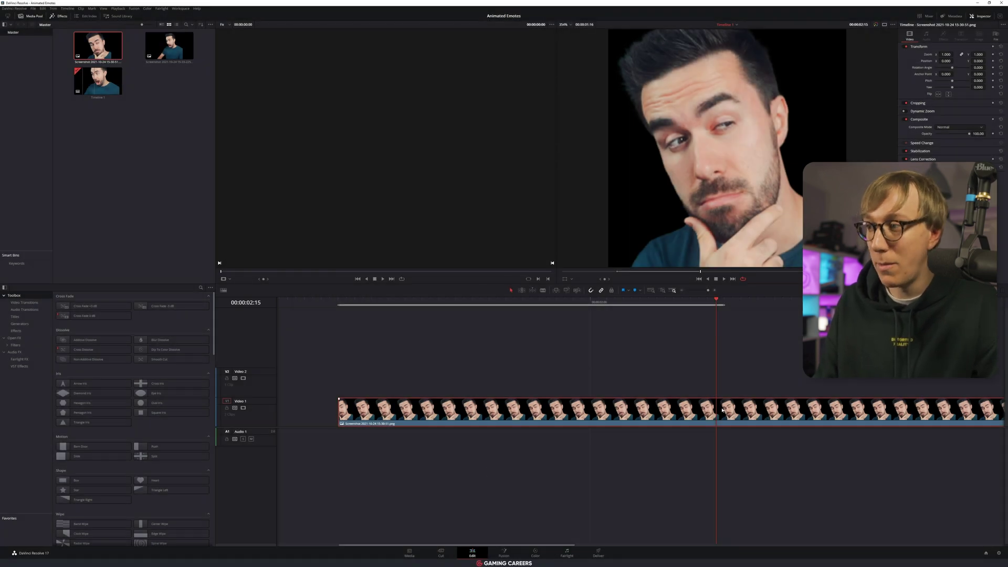
key("shift+bracketright")
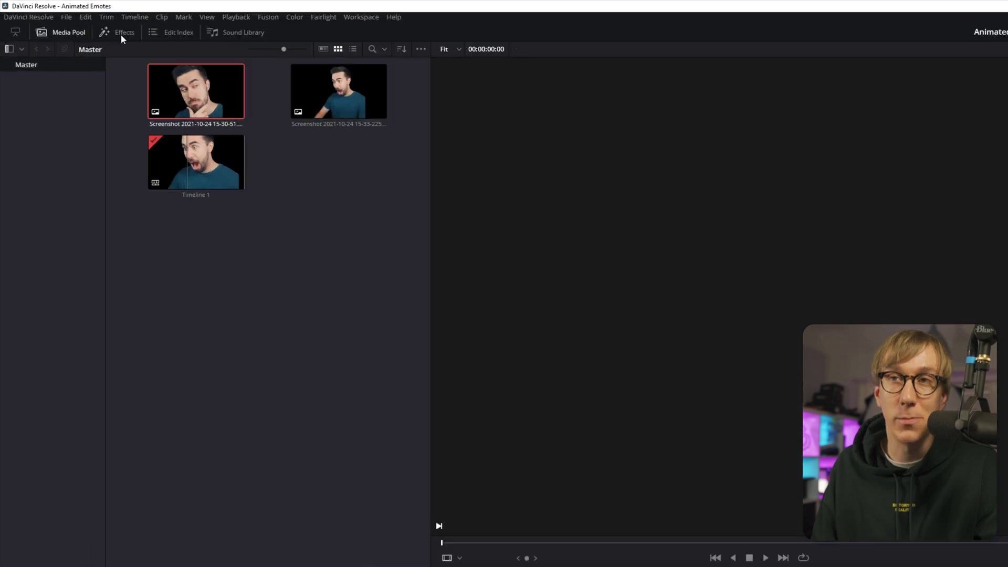
Step: Add a 10-frame Brightness Flash transition at the start of the thinking-face clip
left_click(121, 38)
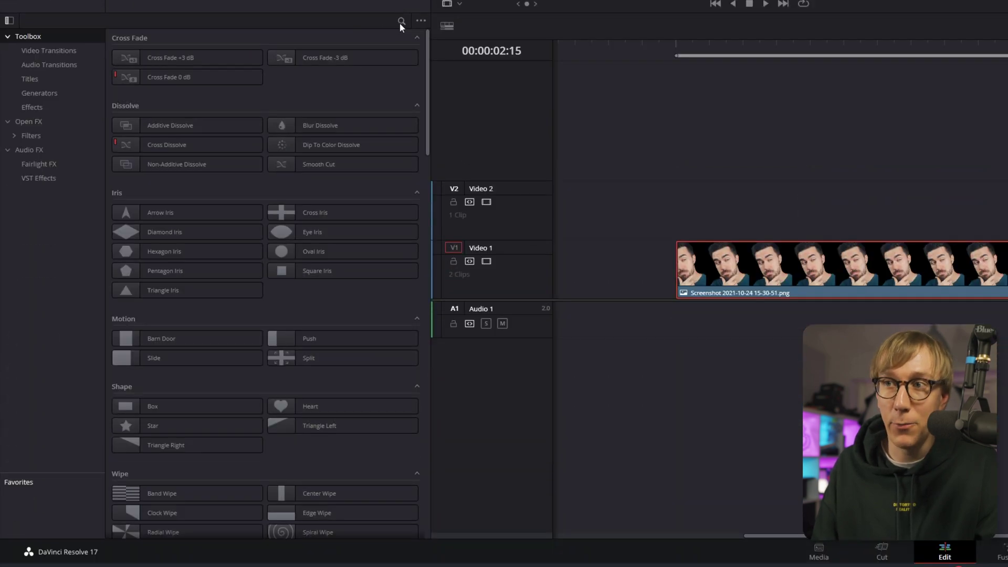
type("bright")
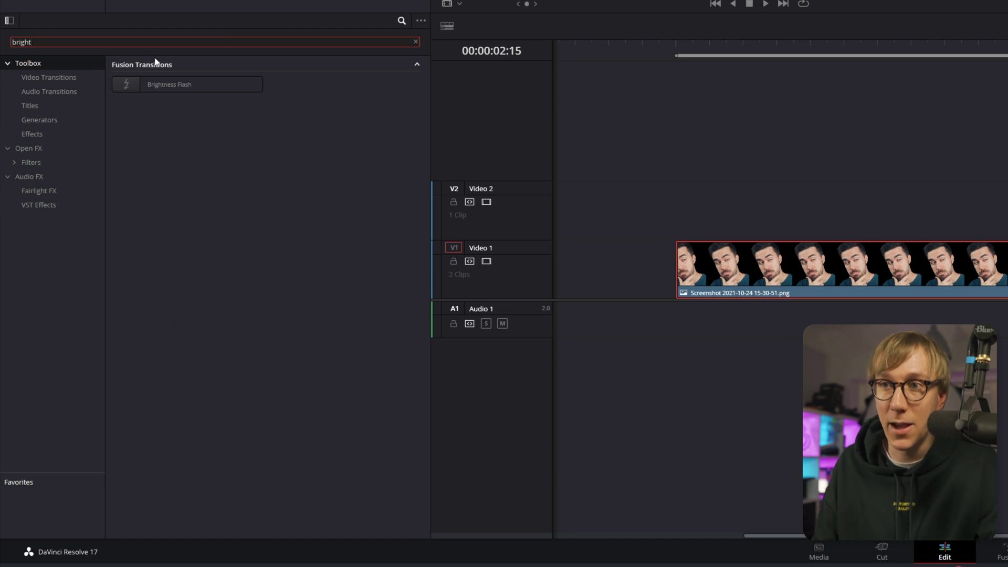
left_click_drag(135, 84, 743, 270)
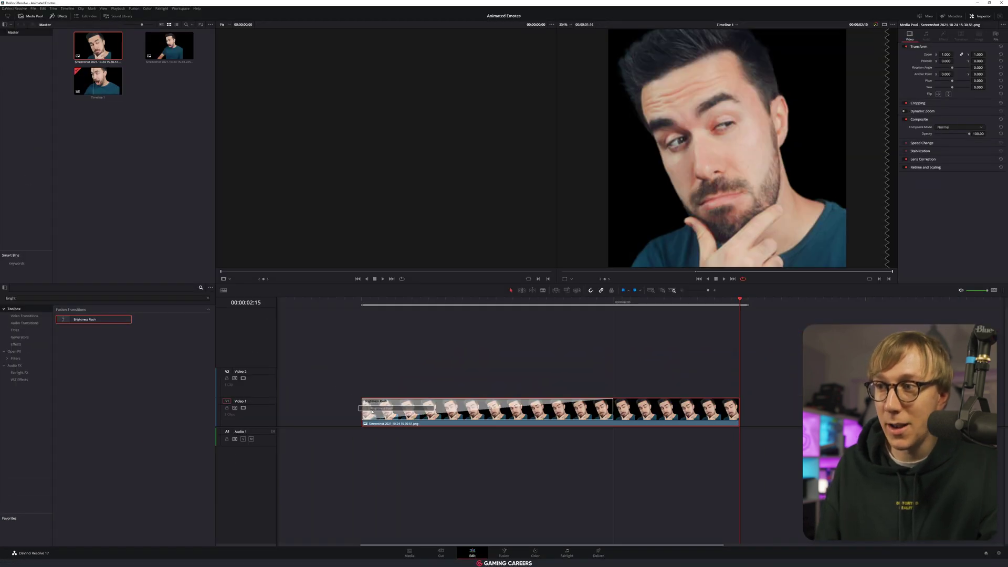
mouse_move(372, 412)
left_mouse_down()
mouse_move(384, 412)
mouse_move(375, 405)
left_mouse_up()
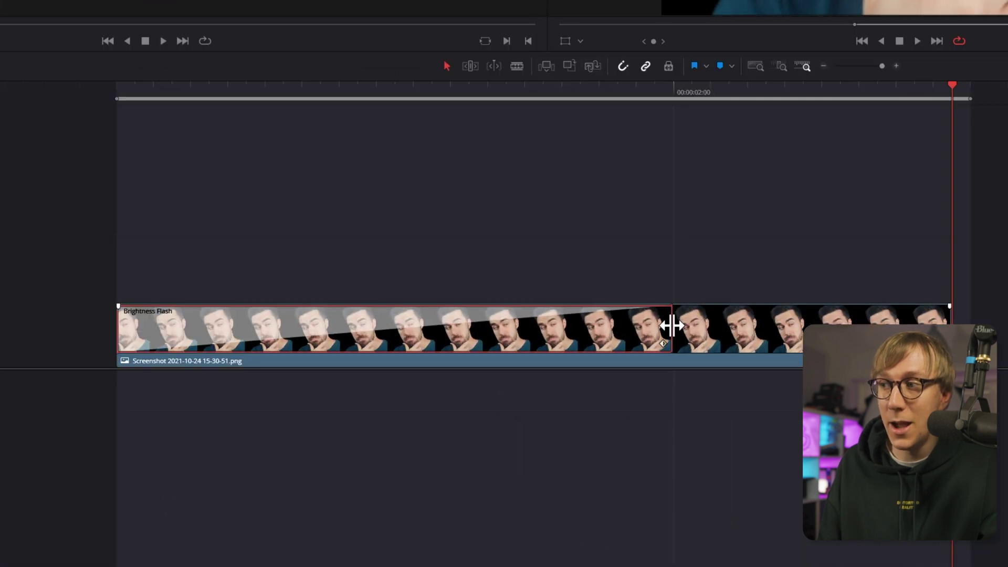
left_click_drag(655, 326, 284, 327)
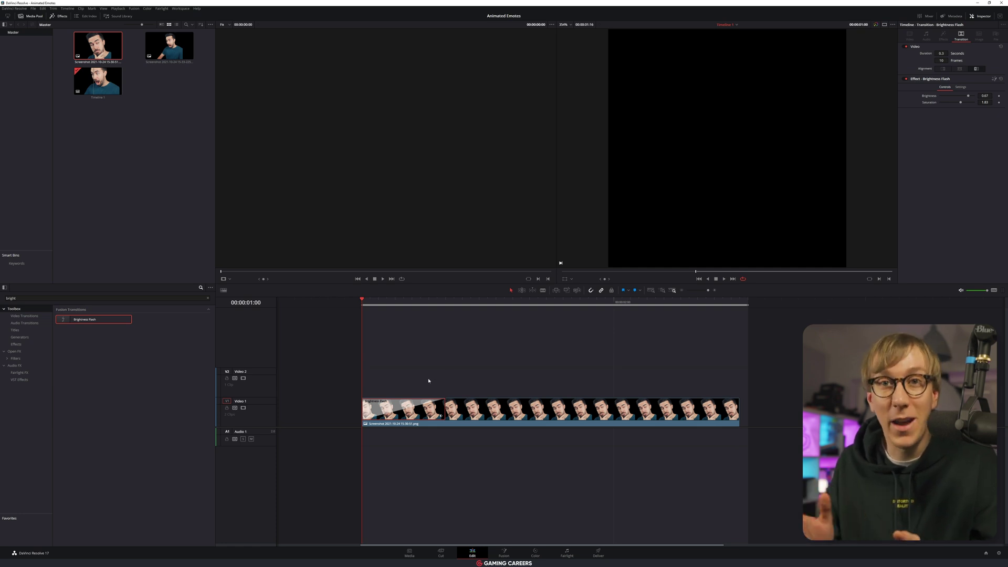
Step: Nudge the clip slightly earlier and trim its end at 00:00:01:15
left_click(484, 410)
mouse_move(485, 411)
left_mouse_down()
mouse_move(469, 410)
mouse_move(483, 411)
left_mouse_up()
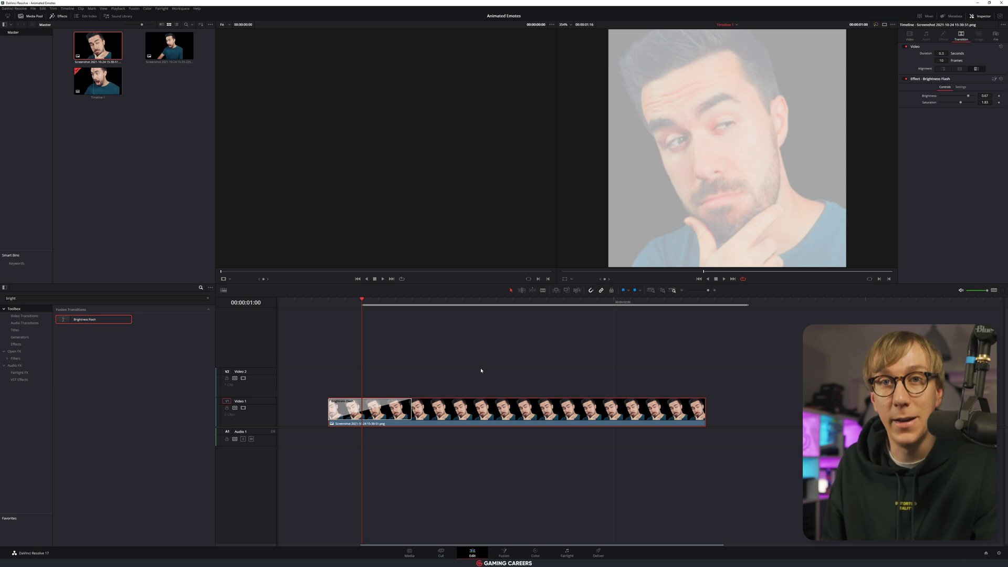
left_click_drag(420, 303, 487, 304)
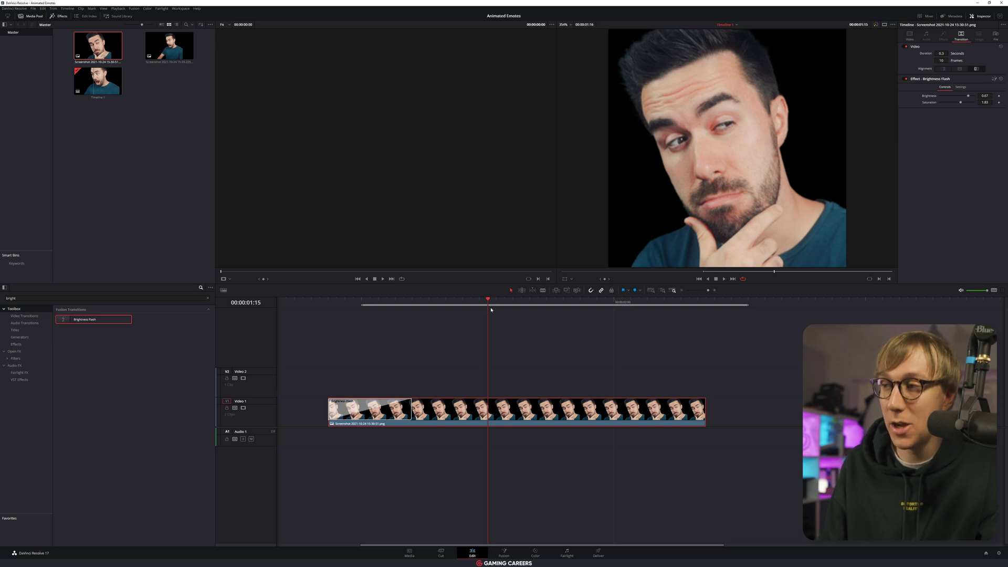
key("shift+bracketright")
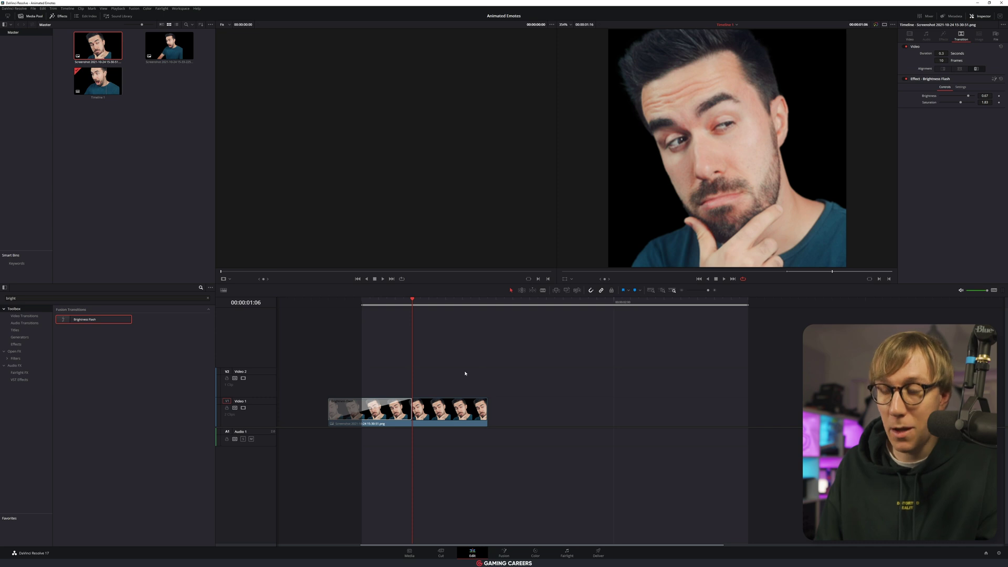
Step: Alt-drag a later-offset copy of the face clip onto Video 2 and select it
left_click_drag(438, 420, 567, 377)
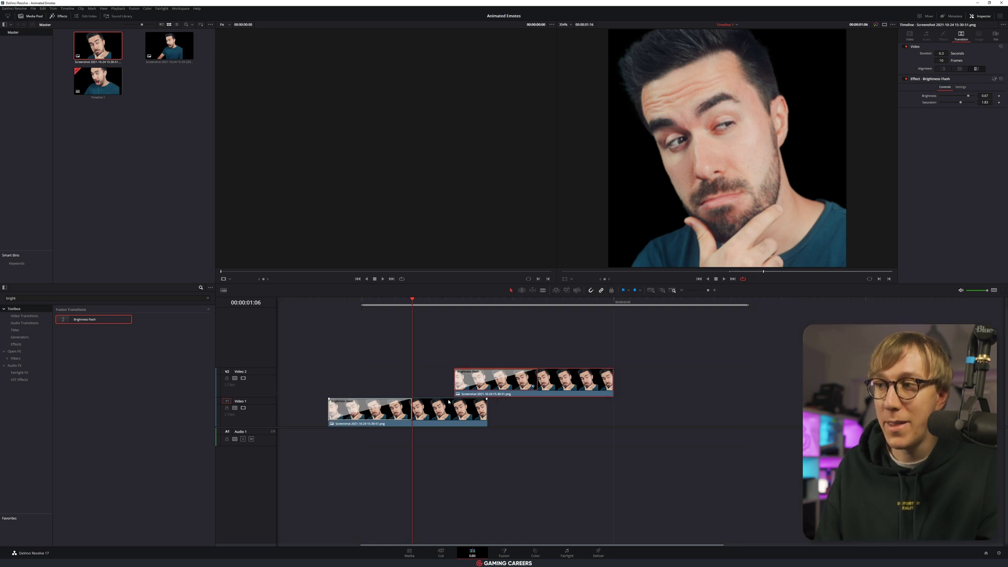
left_click(611, 346)
key("space")
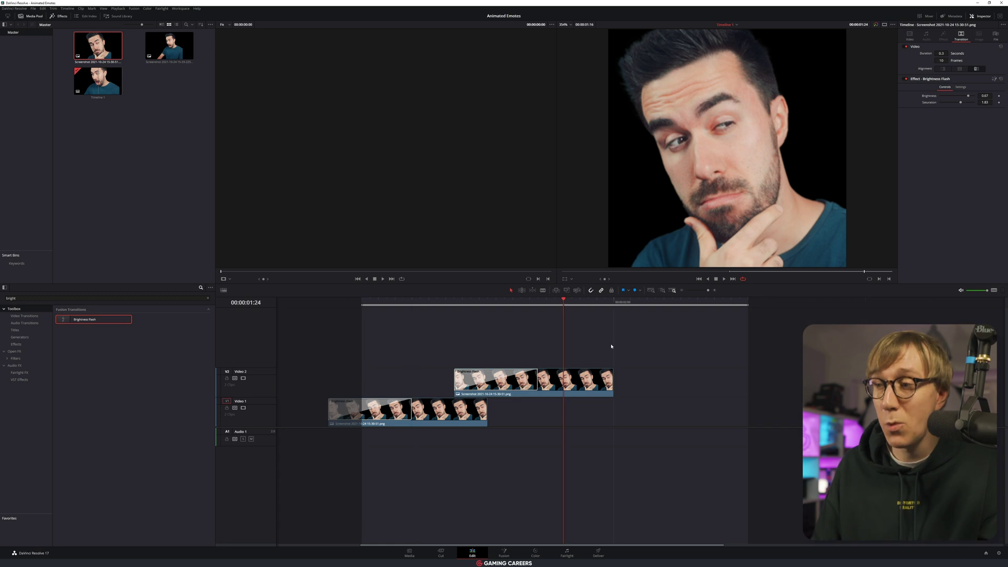
left_click(587, 370)
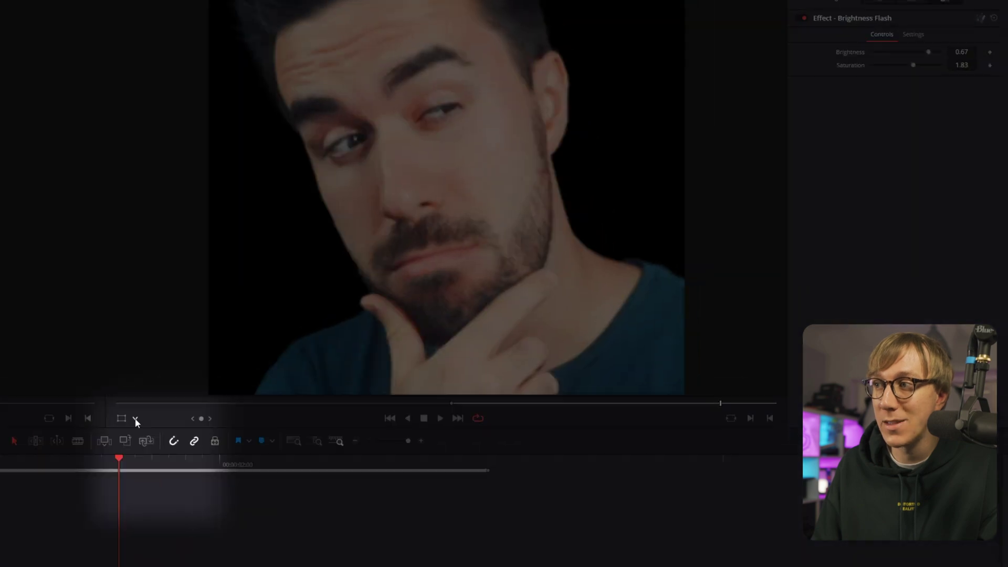
Step: Turn on the viewer's Transform overlay, set viewer zoom to 200%, and park at 00:00:01:00
left_click(571, 280)
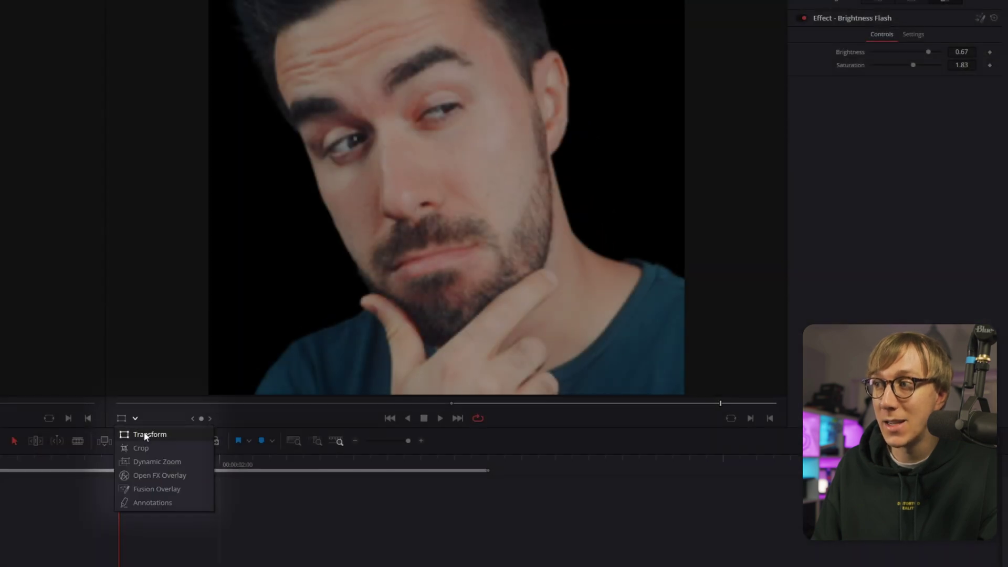
left_click(144, 434)
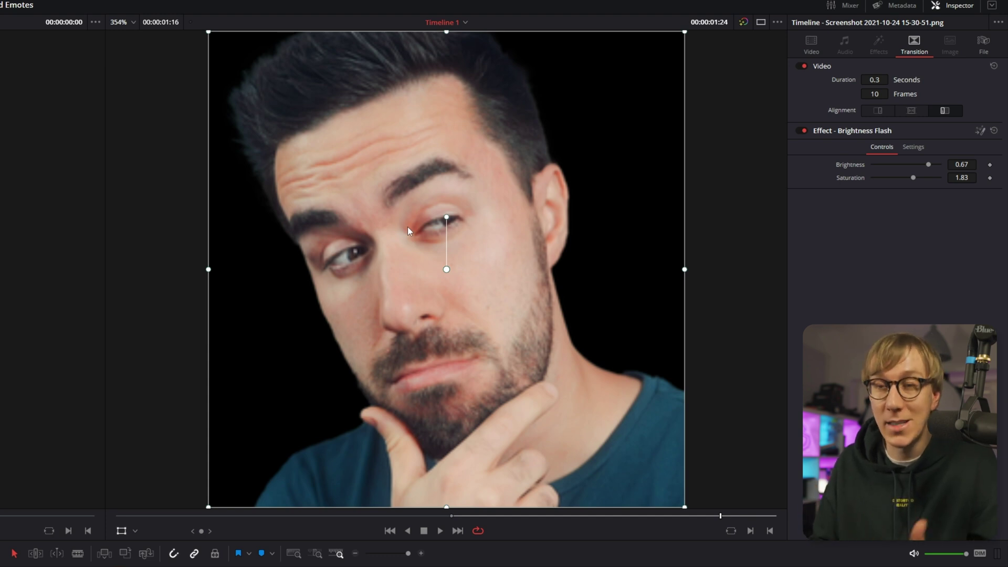
left_click(128, 22)
left_click(124, 115)
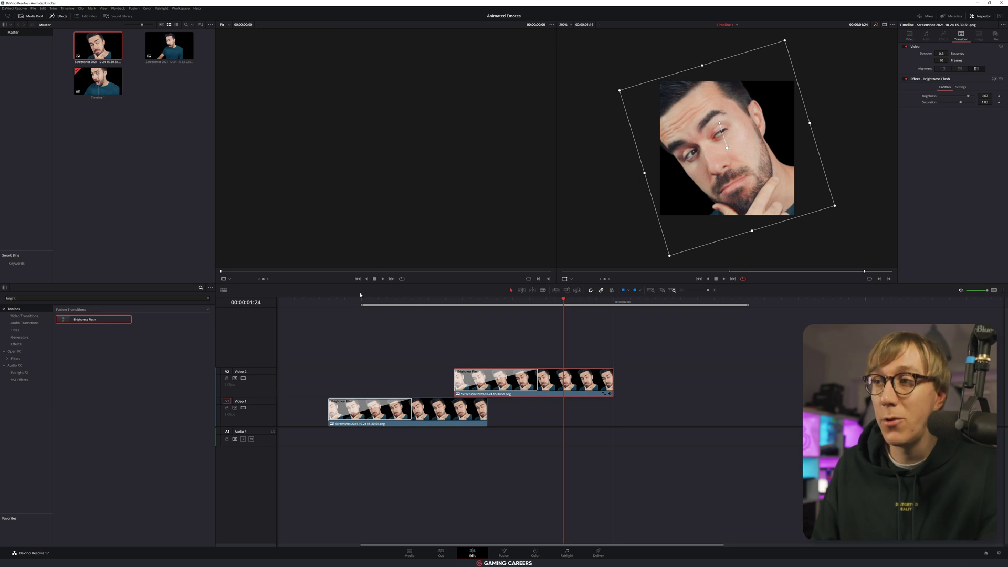
left_click(366, 303)
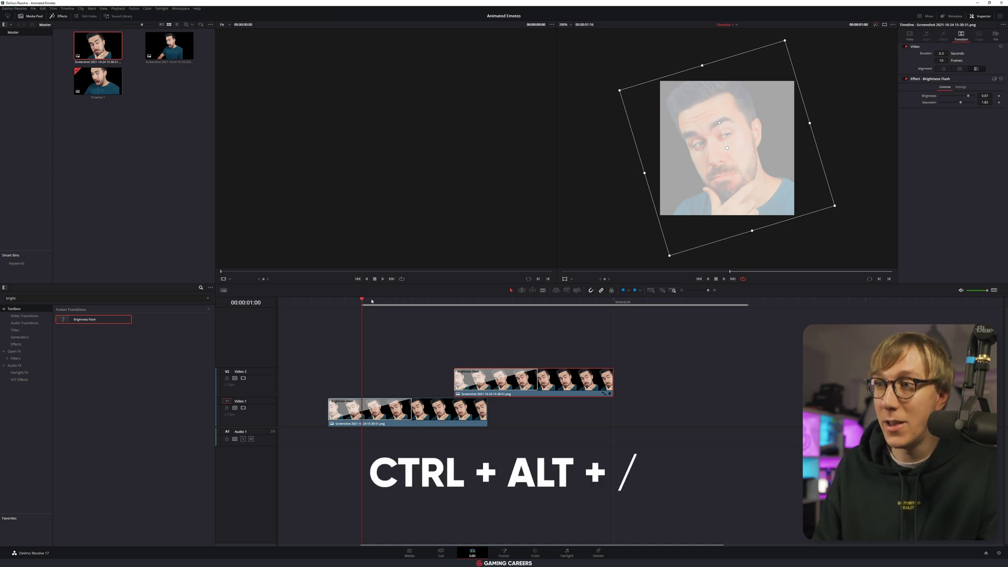
Step: Duplicate the Video 2 clip onto a new Video 3 track further right, parking at 00:00:02:09
key("ctrl+alt+/")
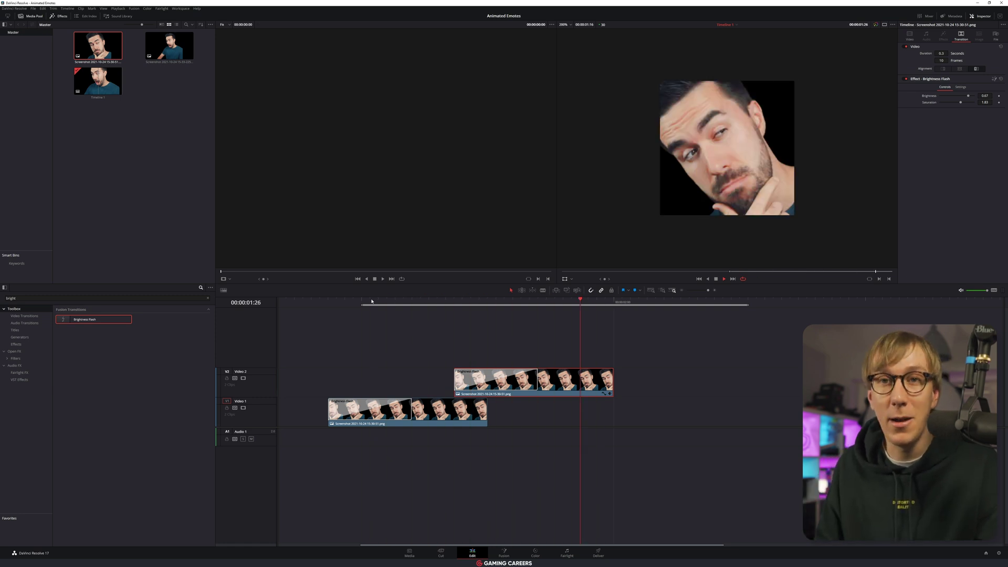
key("space")
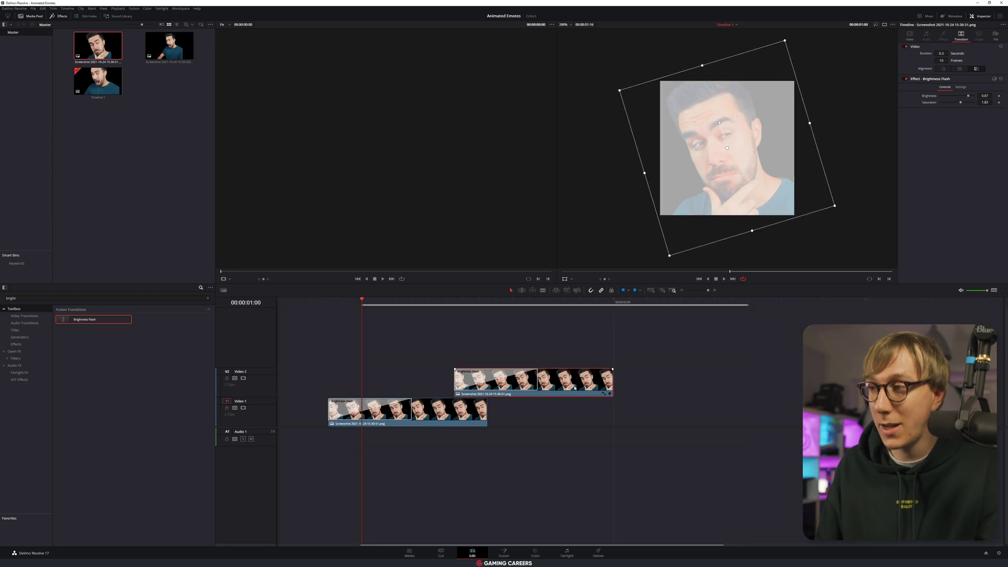
left_click_drag(569, 383, 689, 354)
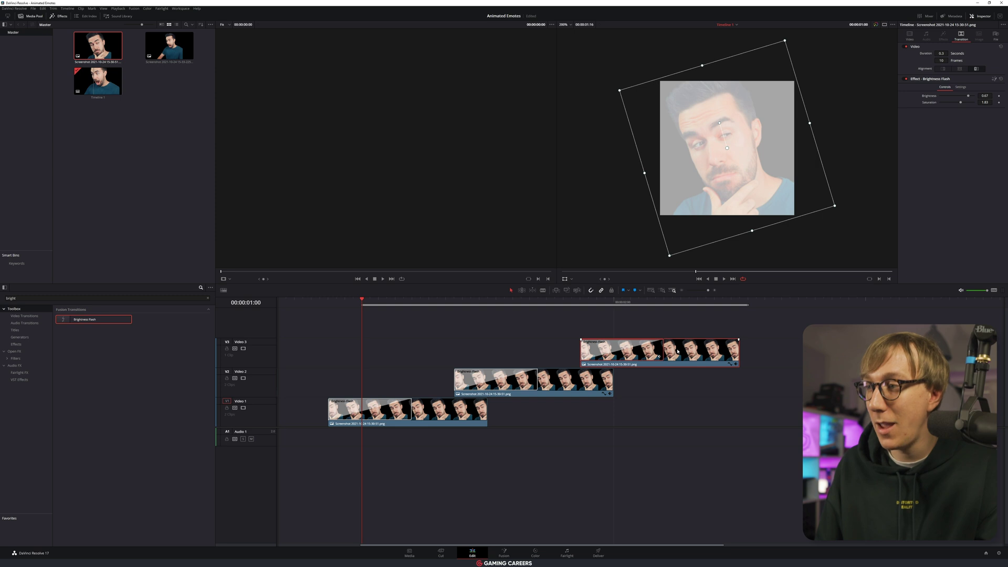
left_click(691, 303)
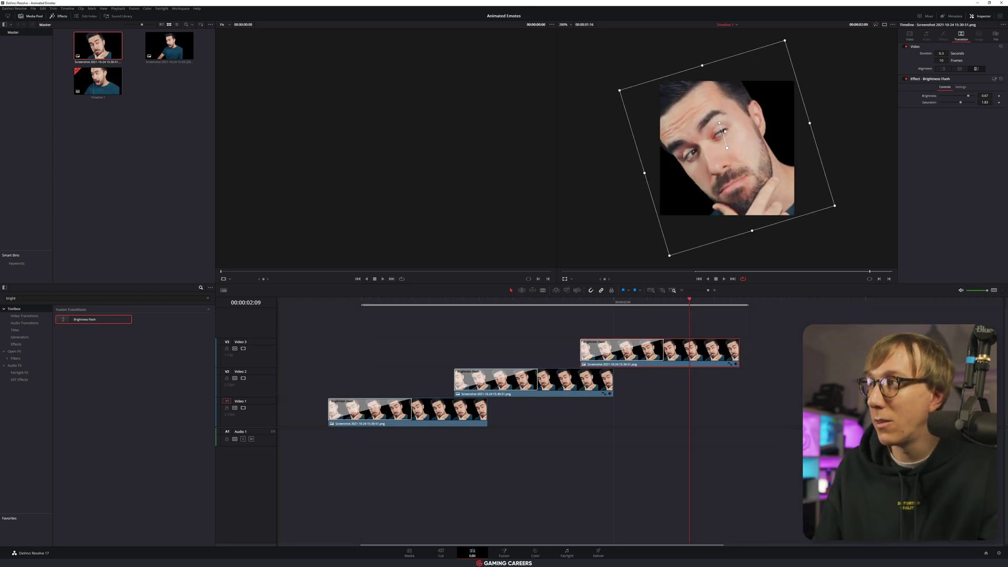
Step: Rotate the Video 3 face nearly upside down, enlarge and nudge it, then play from 00:00:01:00
left_click_drag(719, 123, 705, 161)
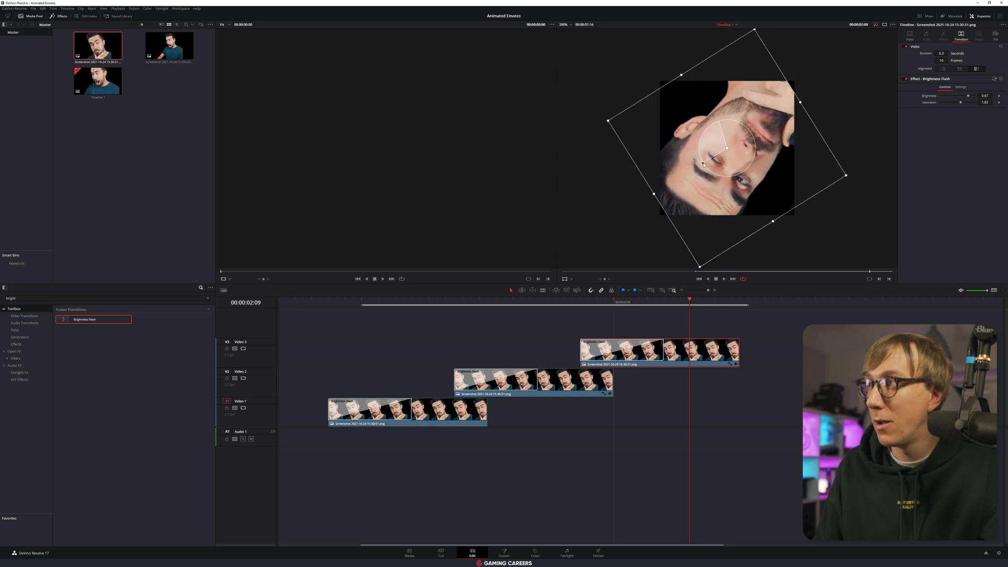
left_click_drag(607, 122, 543, 126)
left_click_drag(740, 167, 750, 165)
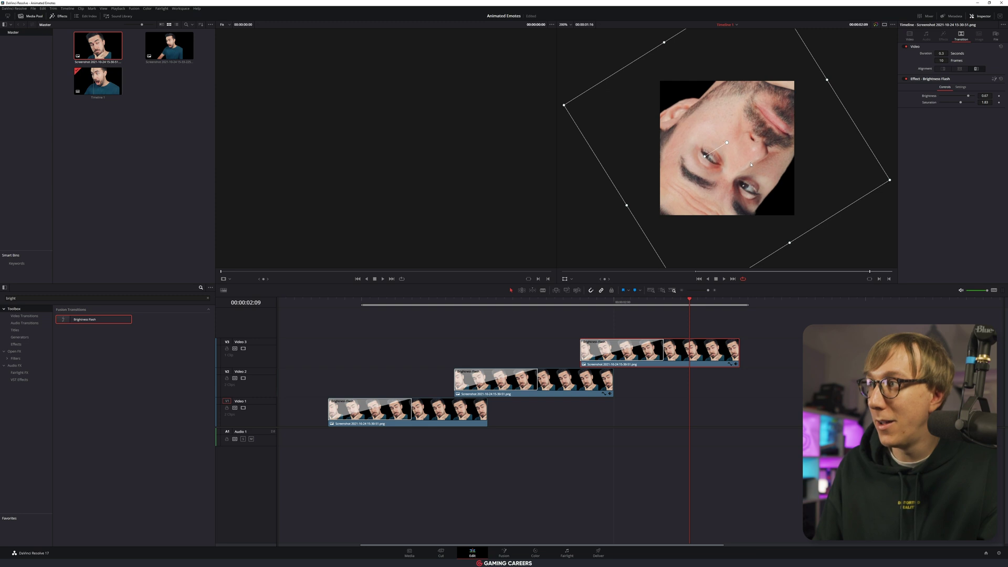
left_click(366, 303)
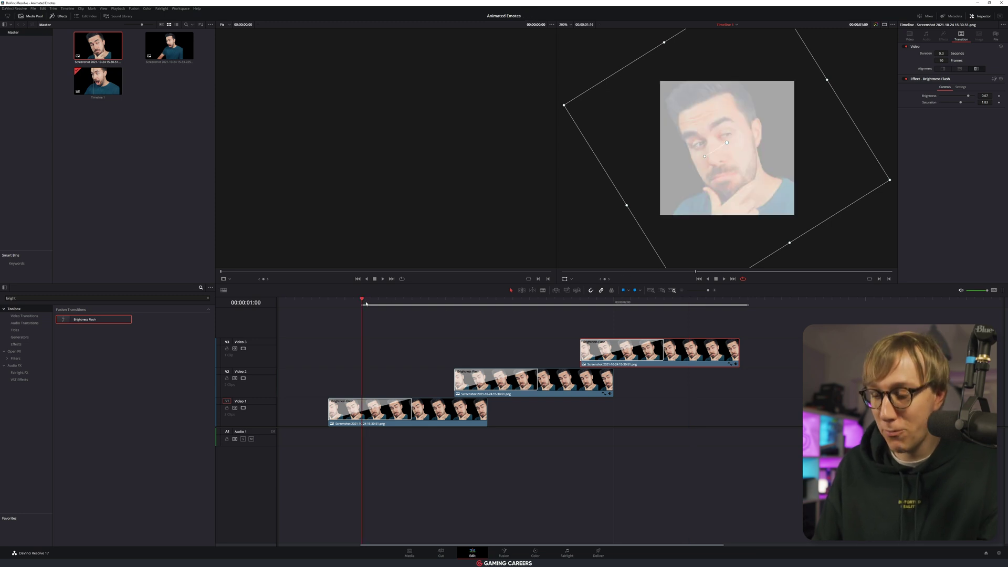
key("space")
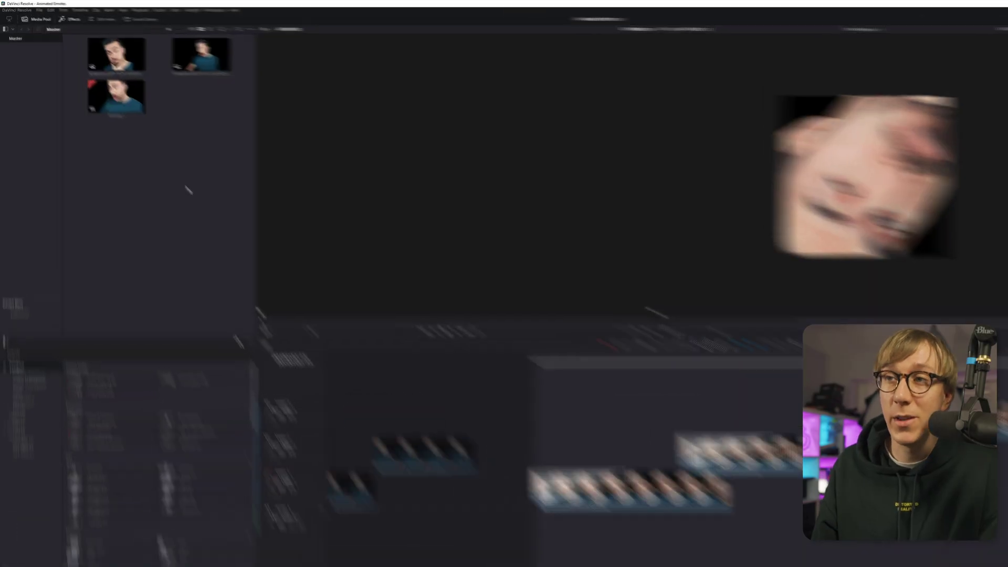
Step: Import Rain-Loop.mov and the 15-32-011 screenshot into the Media Pool
right_click(148, 146)
left_click(171, 188)
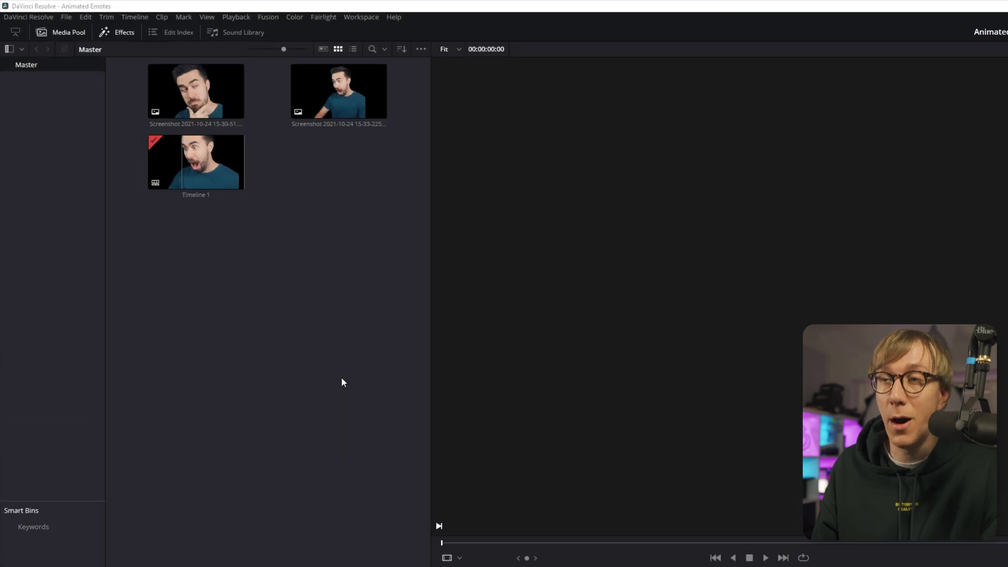
left_click(134, 125)
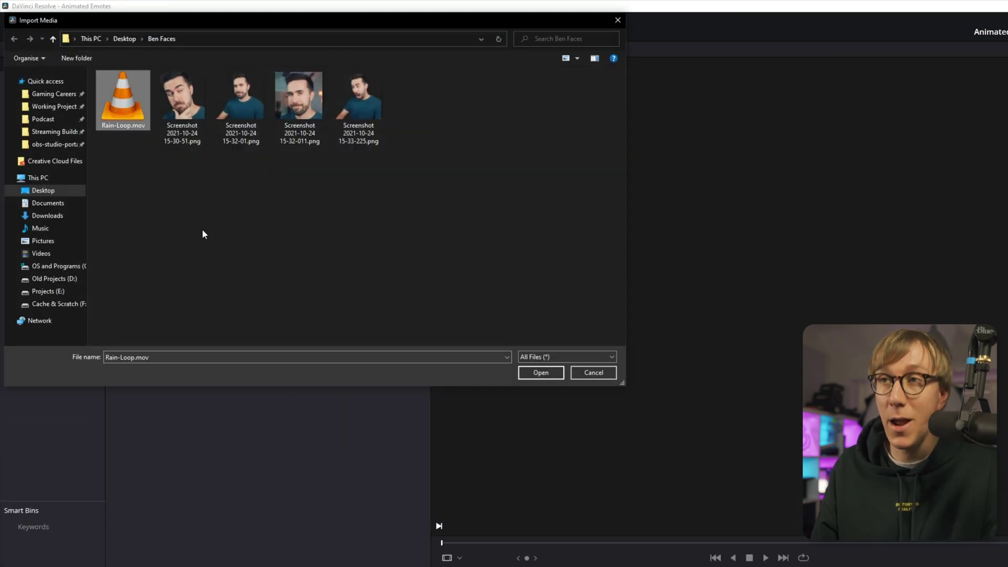
left_click(297, 131, "ctrl")
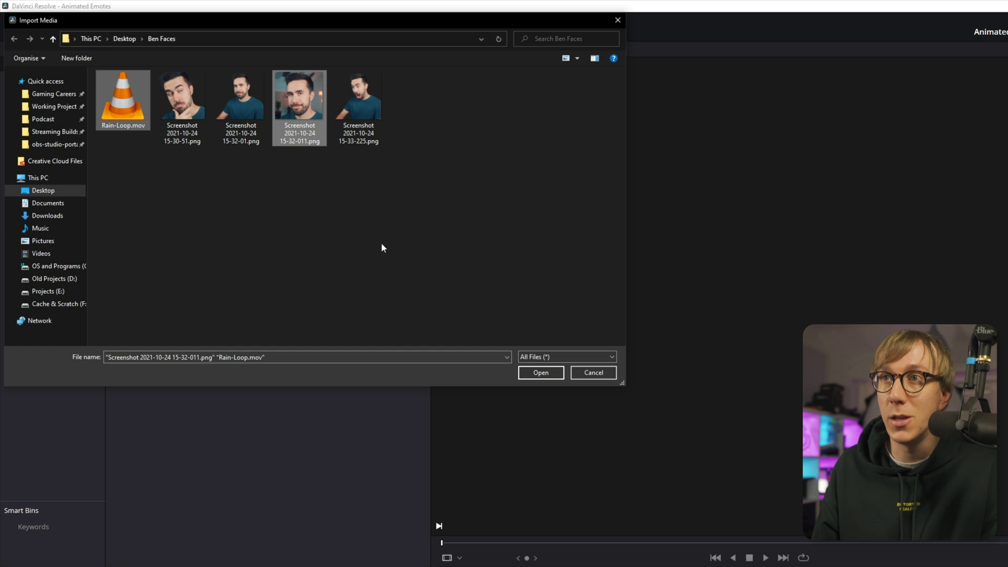
left_click(538, 373)
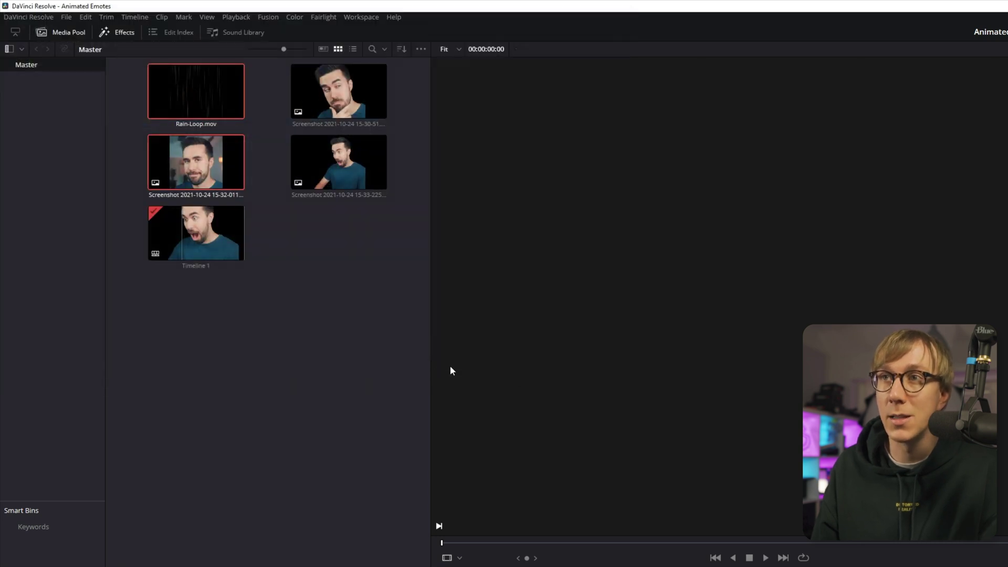
left_click(336, 336)
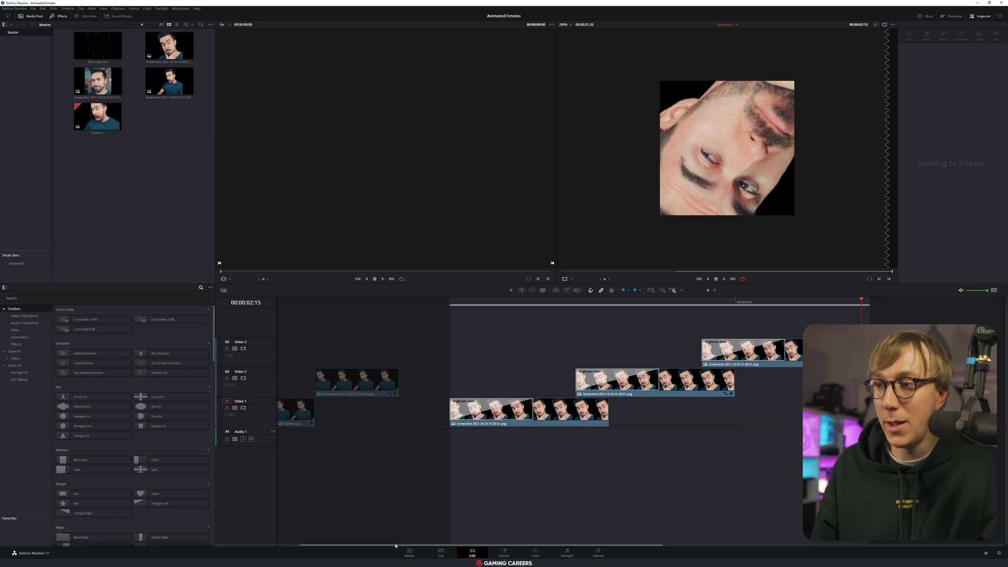
Step: Place the 15-32-011 screenshot on Video 1 and Rain-Loop.mov on Video 2 above it
left_click_drag(395, 545, 607, 546)
left_click(93, 82)
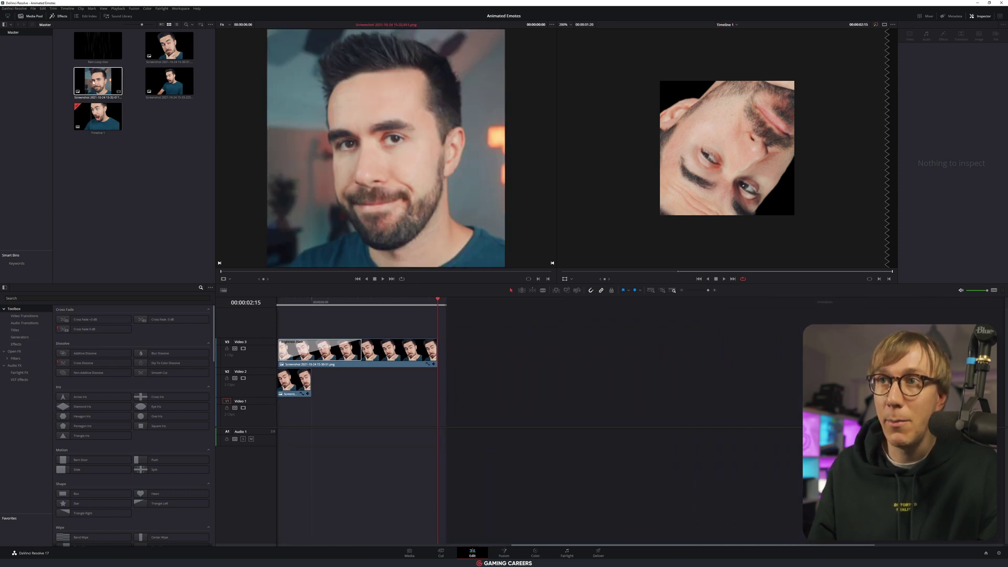
left_click_drag(94, 83, 503, 413)
left_click(98, 46)
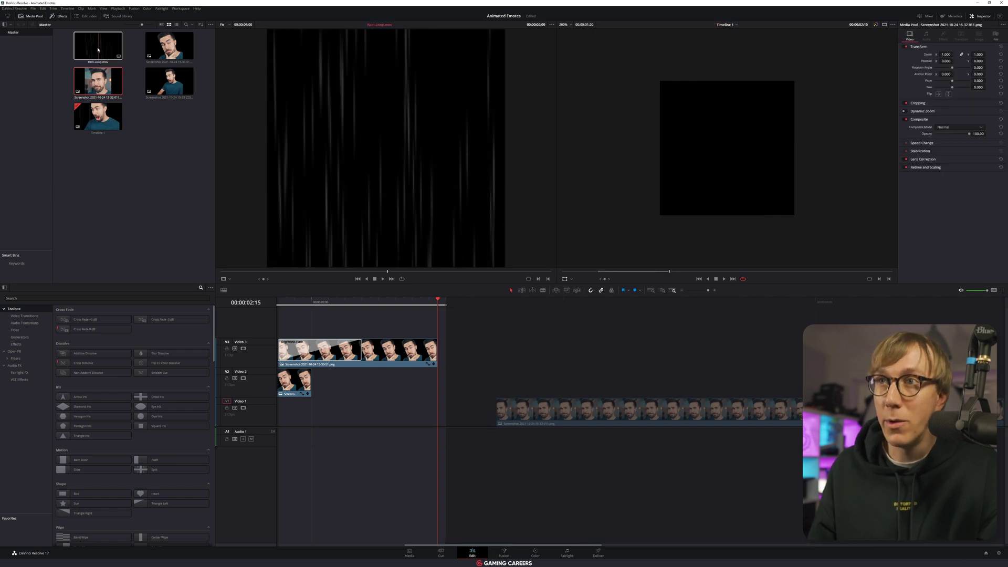
left_click_drag(97, 46, 495, 373)
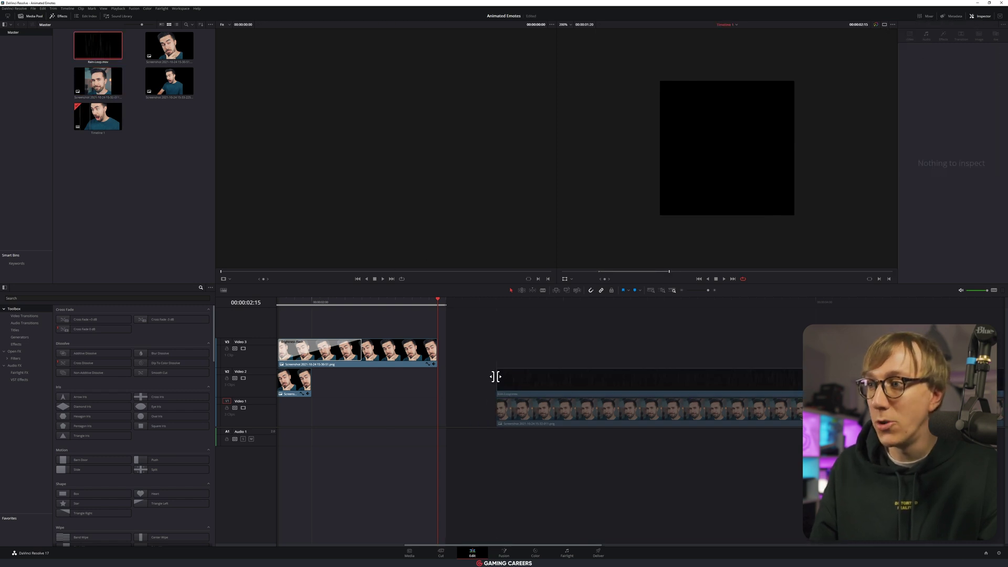
left_click_drag(497, 306, 562, 306)
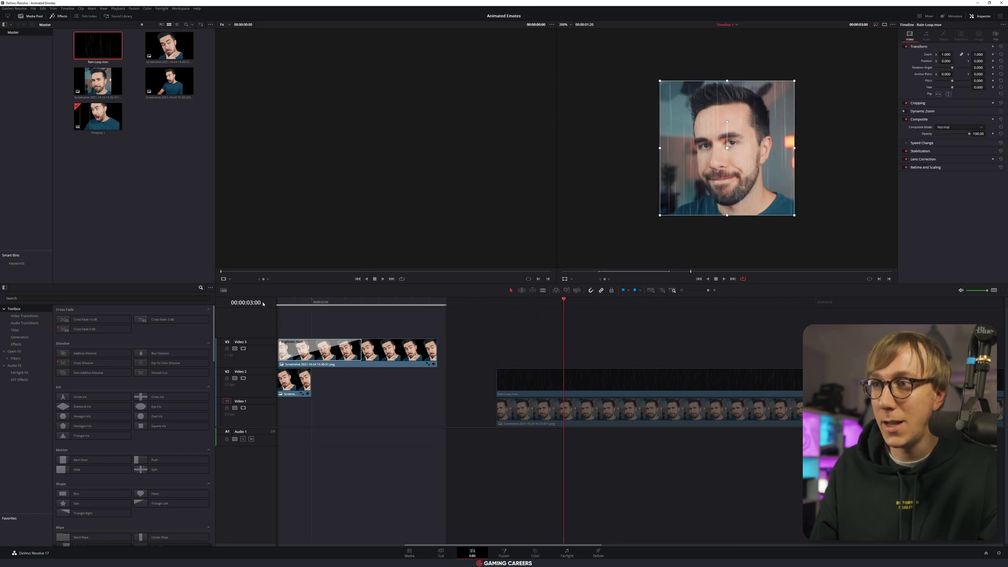
Step: Select the rain and face clips, trim their start to the playhead, and play them
left_click_drag(530, 361, 623, 411)
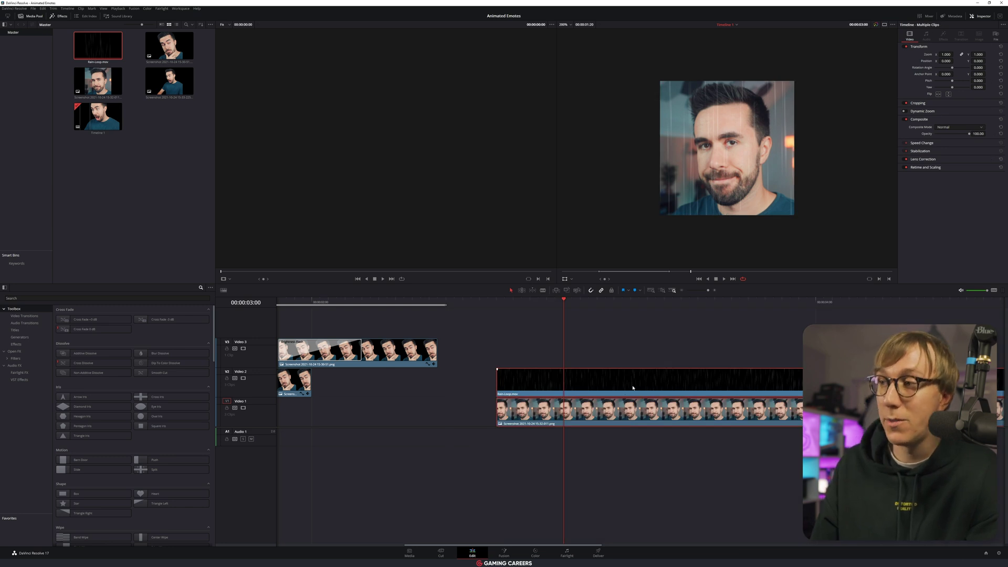
key("shift+bracketleft")
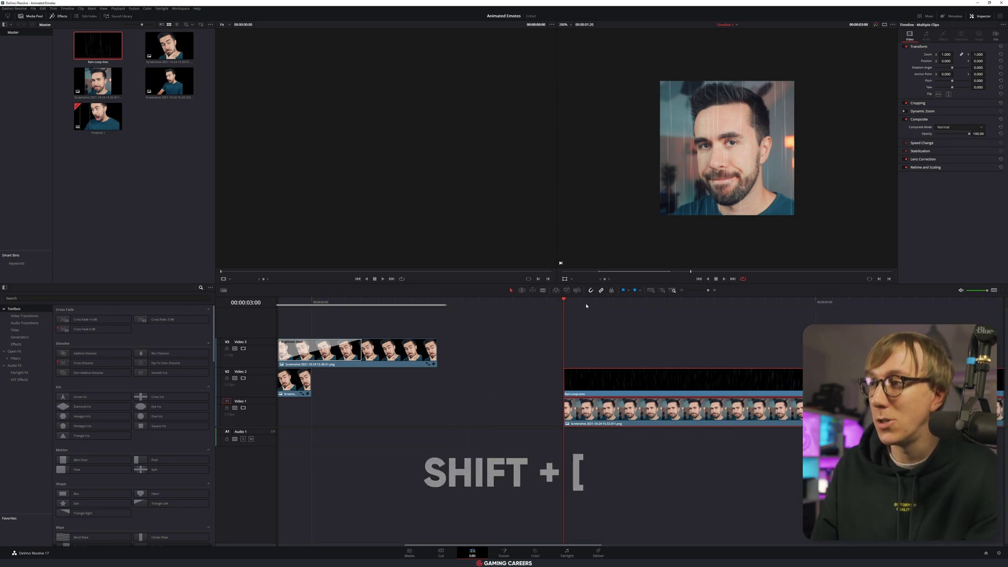
key("space")
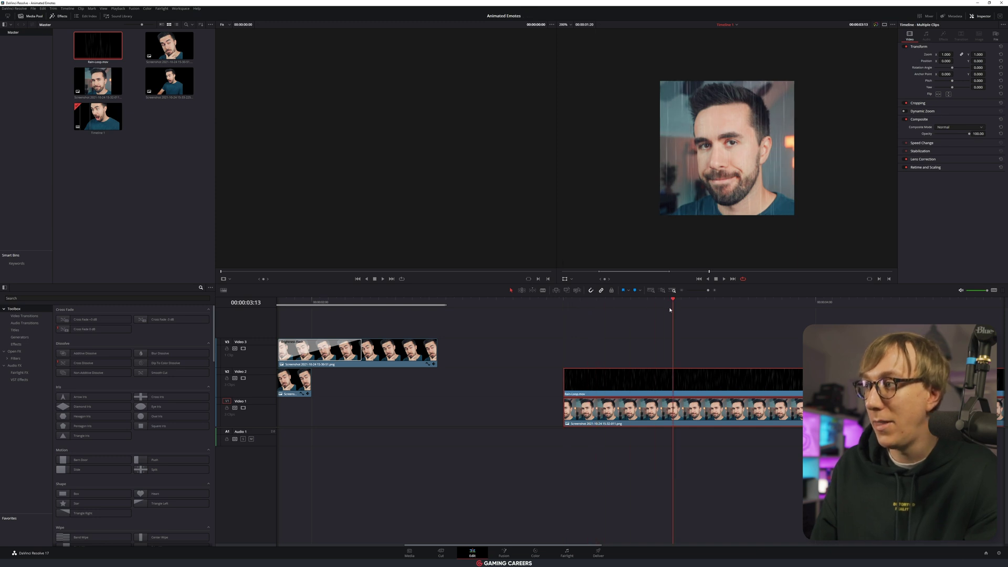
left_click_drag(534, 546, 577, 521)
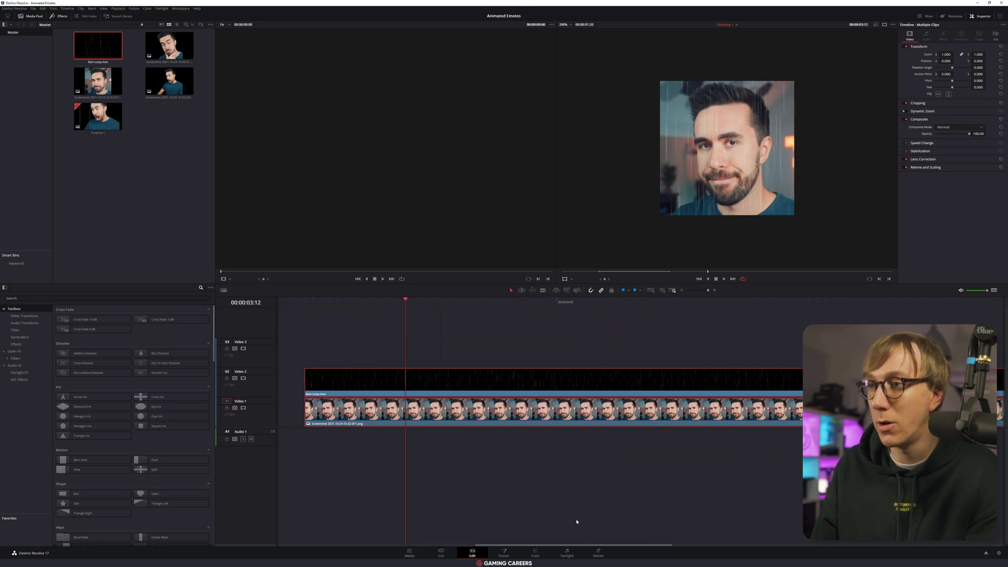
key("space")
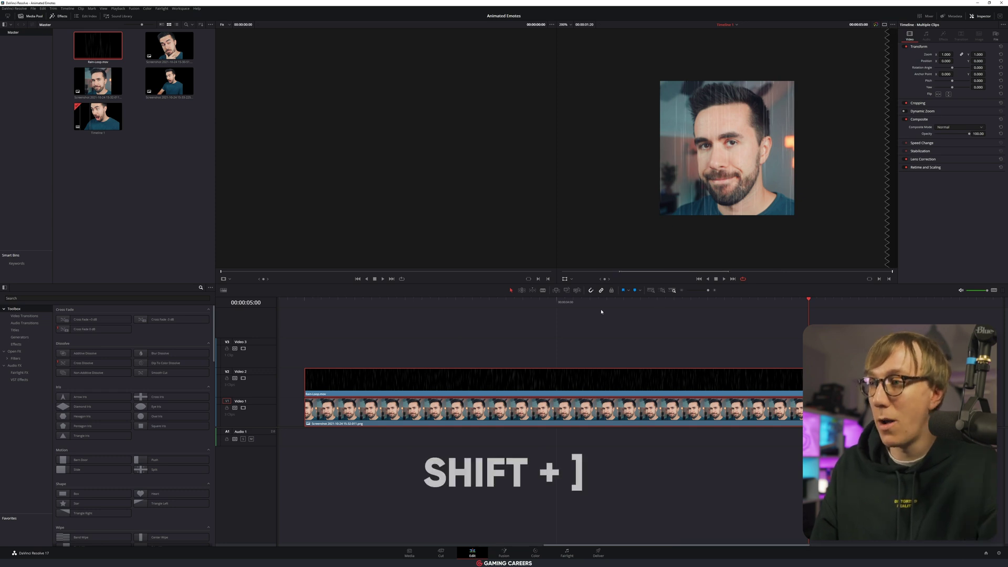
Step: Mark an in point at the clips' start, set the playhead to 00:00:03:18, and deselect the clips
left_click(499, 301)
left_click(309, 302)
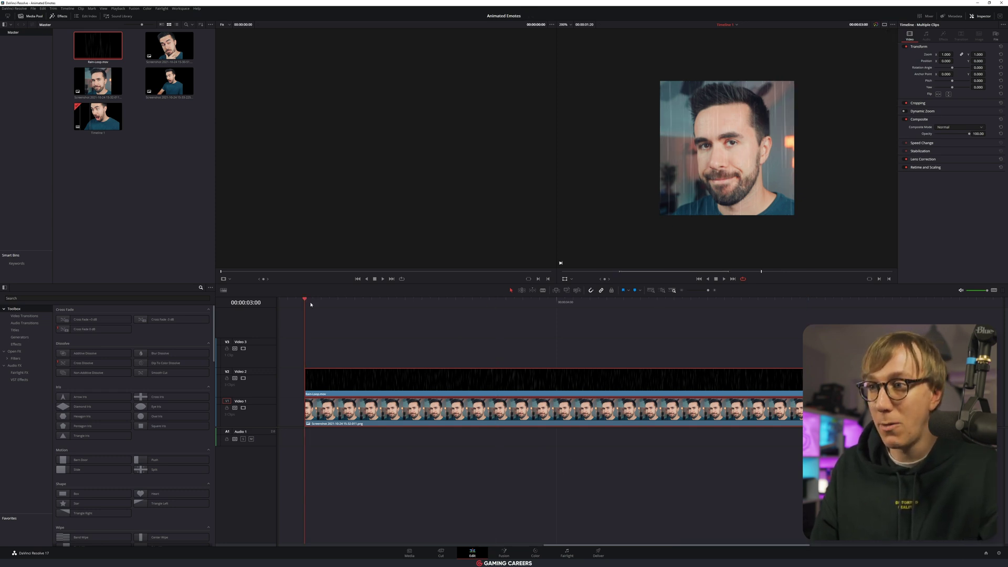
key("i")
left_click(496, 302)
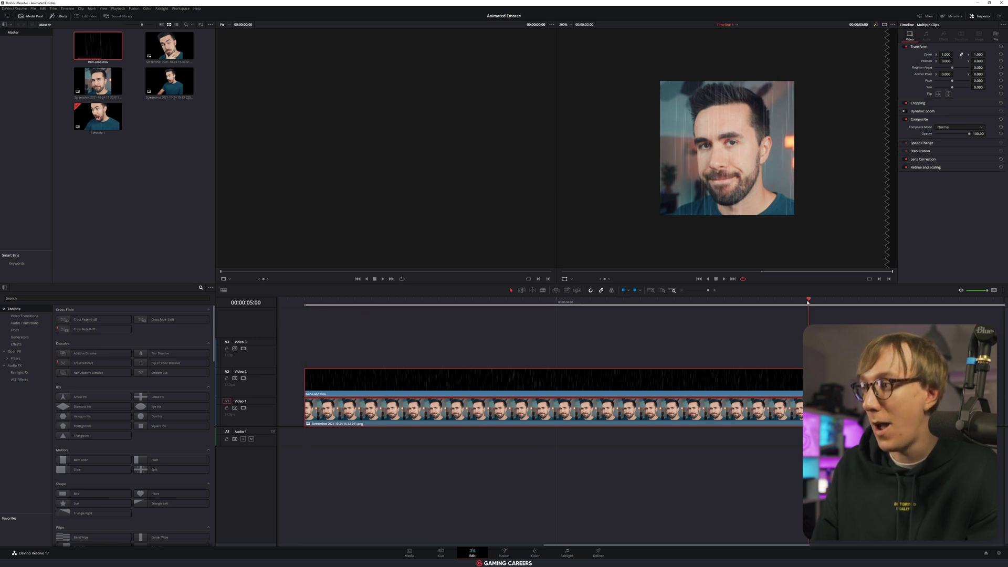
left_click(454, 301)
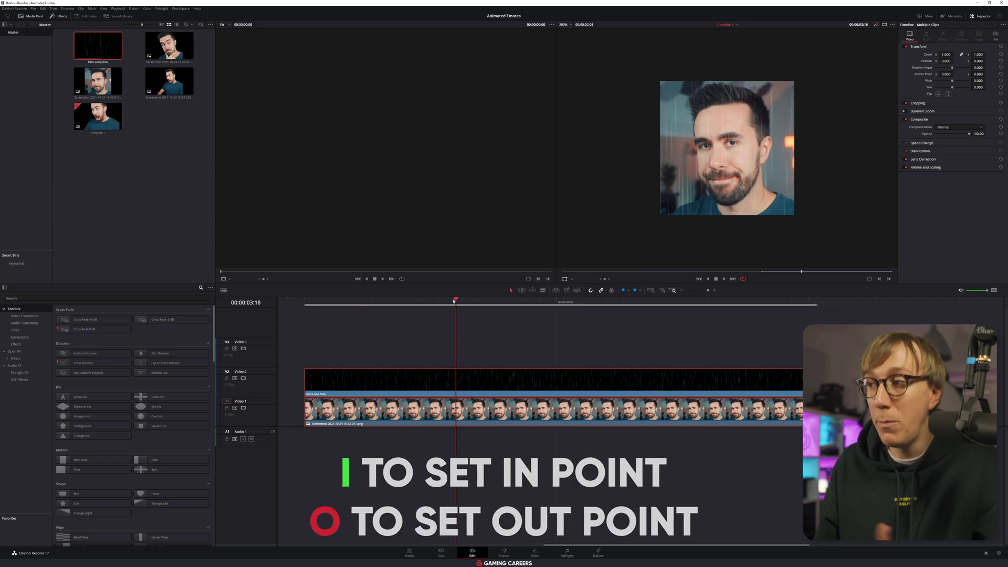
left_click(422, 340)
key("Down")
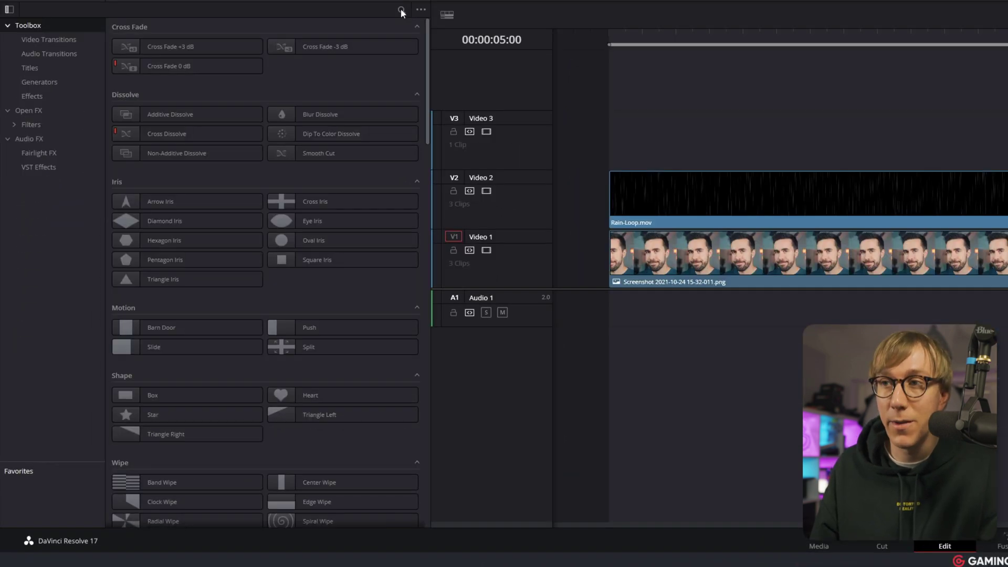
Step: Drop an Adjustment Clip, found by searching 'adjust', onto V3 above the clips and play it
left_click(201, 288)
type("adjus")
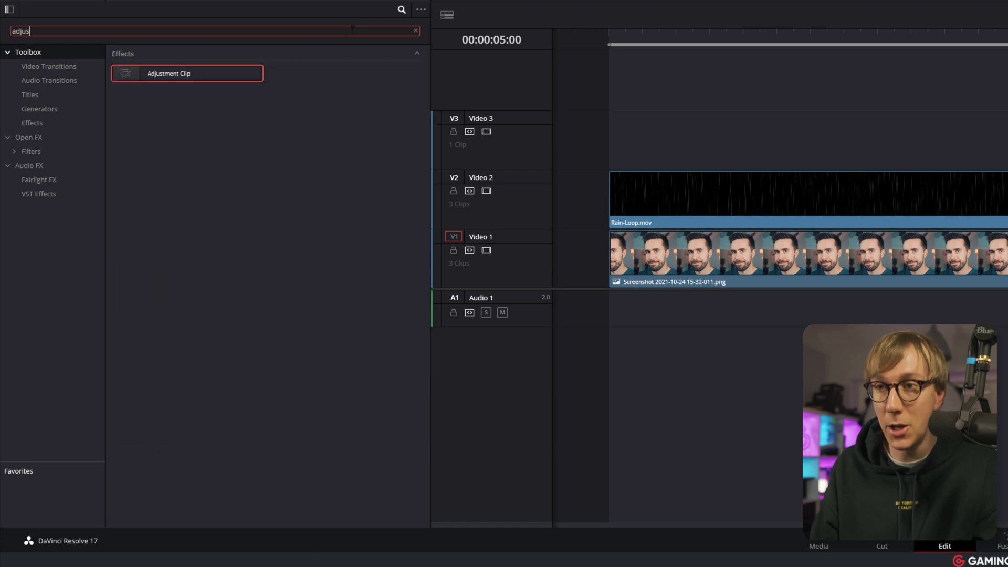
type("t")
left_click_drag(121, 73, 608, 140)
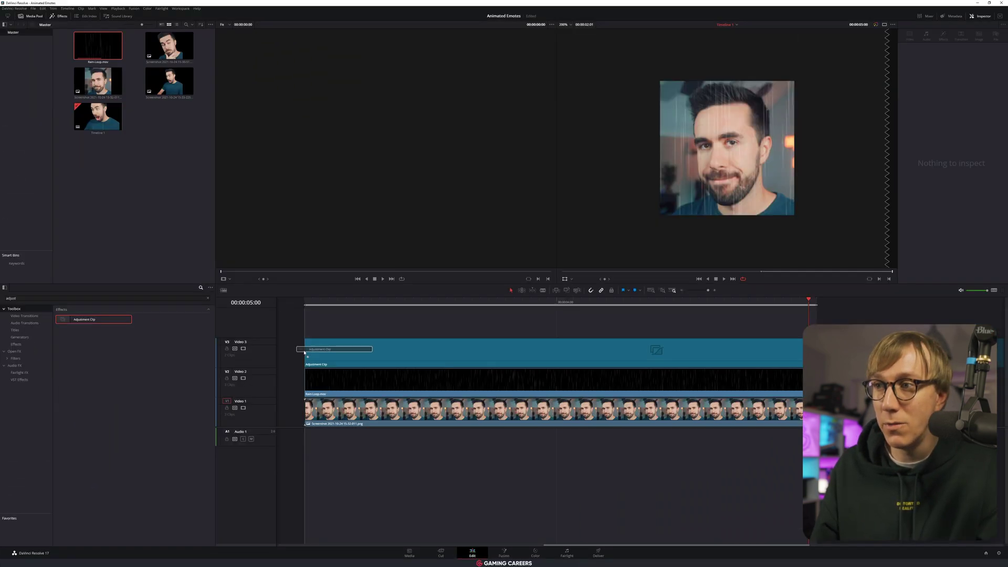
left_click_drag(304, 353, 305, 353)
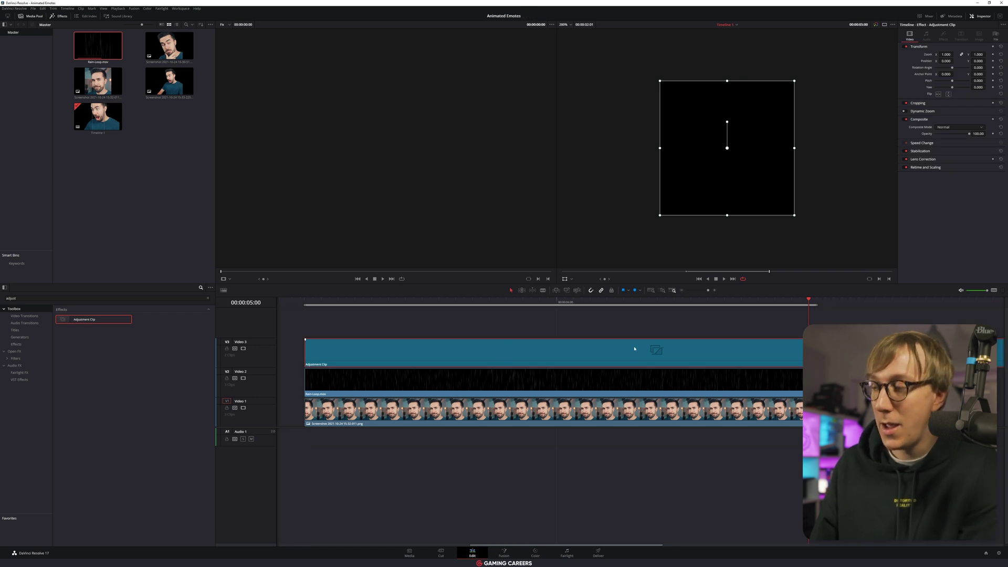
key("Home")
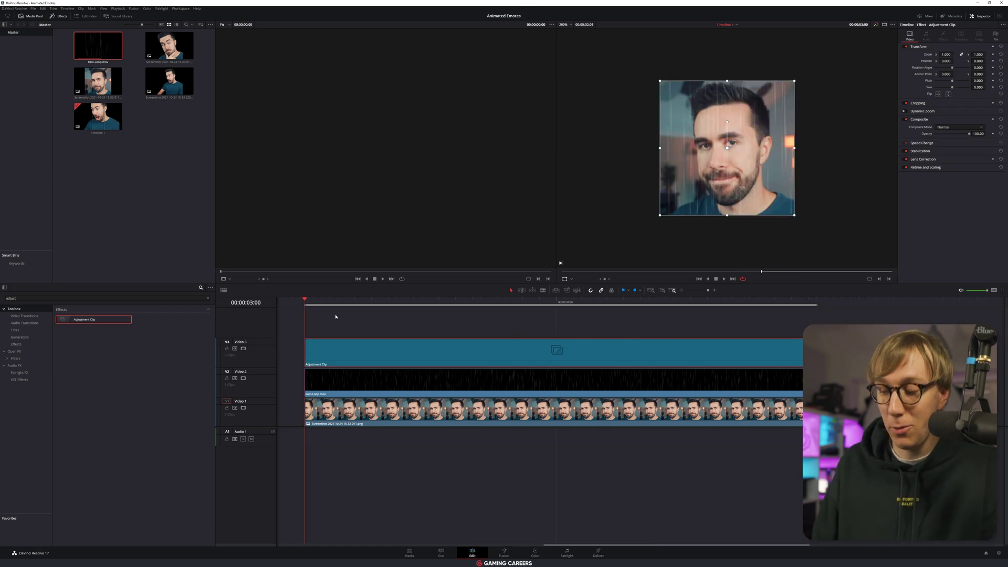
key("space")
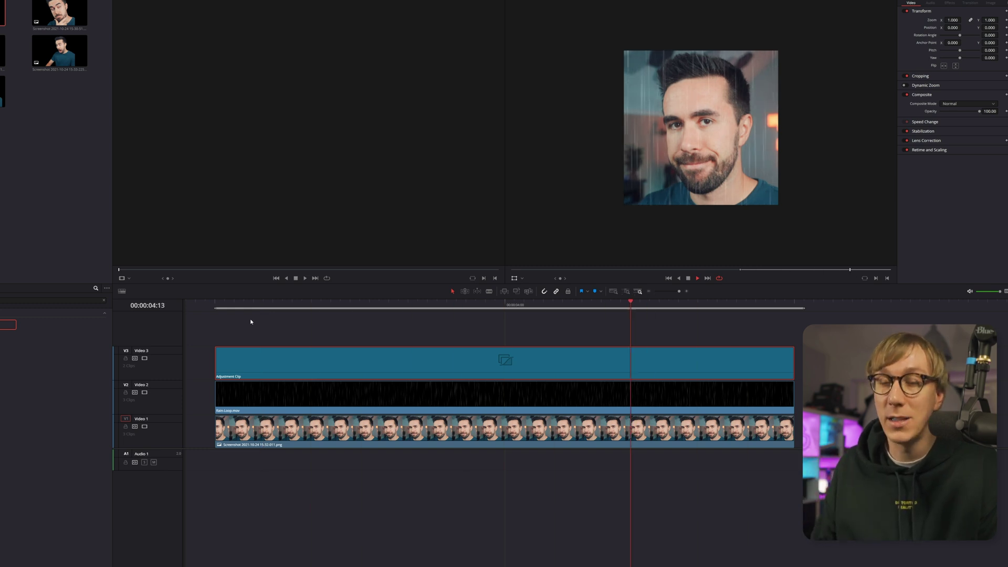
key("space")
Step: Enable Dynamic Zoom on the adjustment clip in the Inspector and preview it
left_click(235, 309)
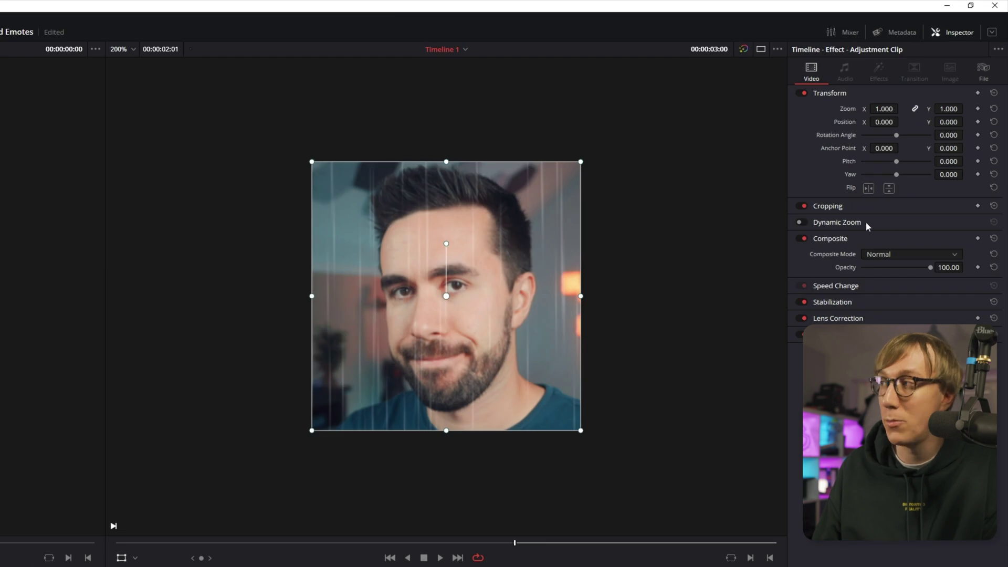
left_click(870, 221)
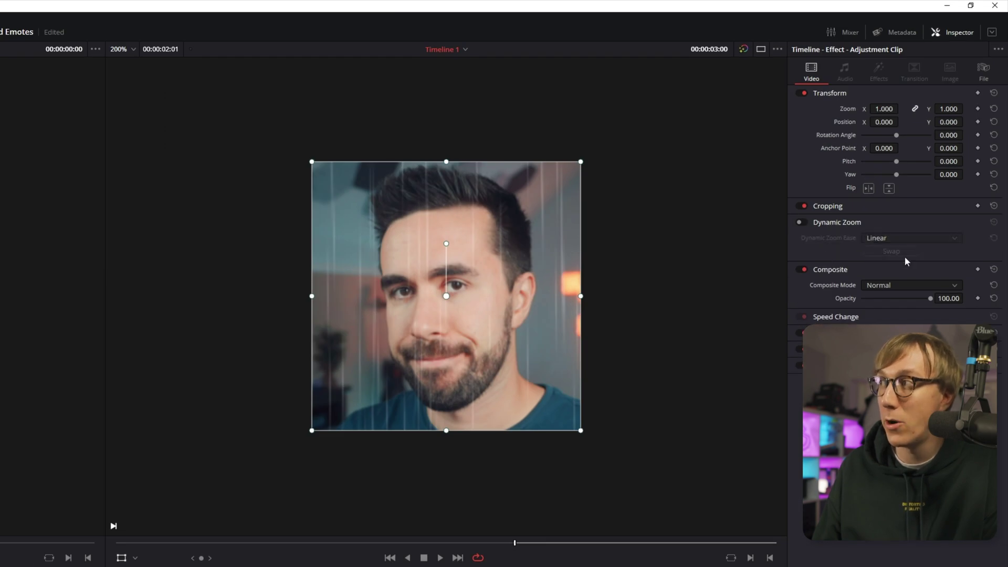
left_click(799, 222)
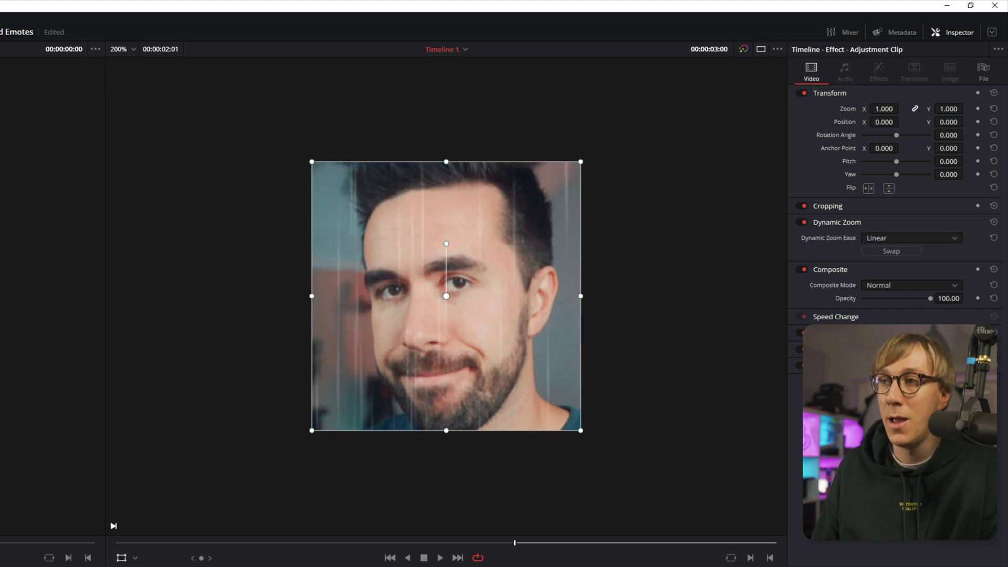
key("space")
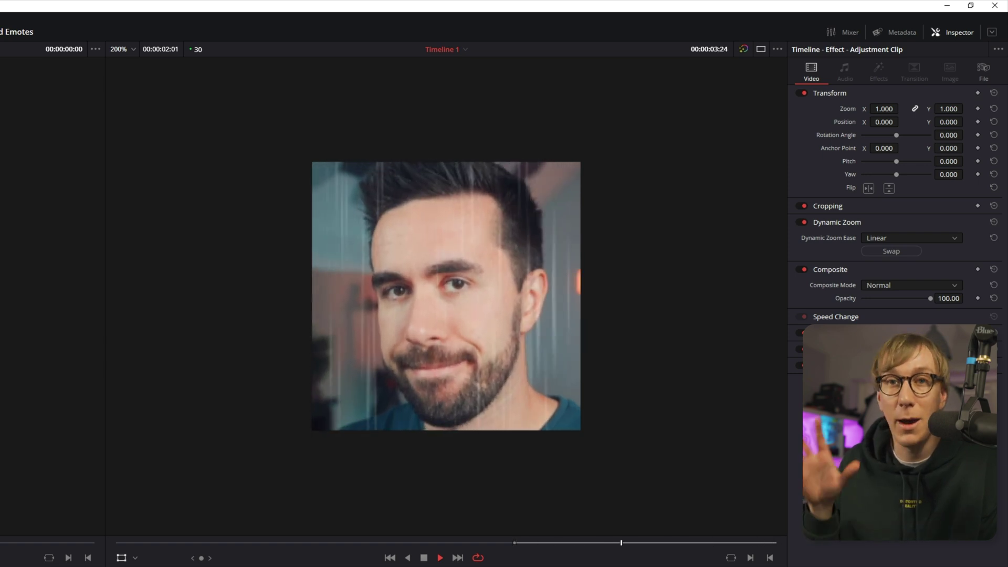
key("space")
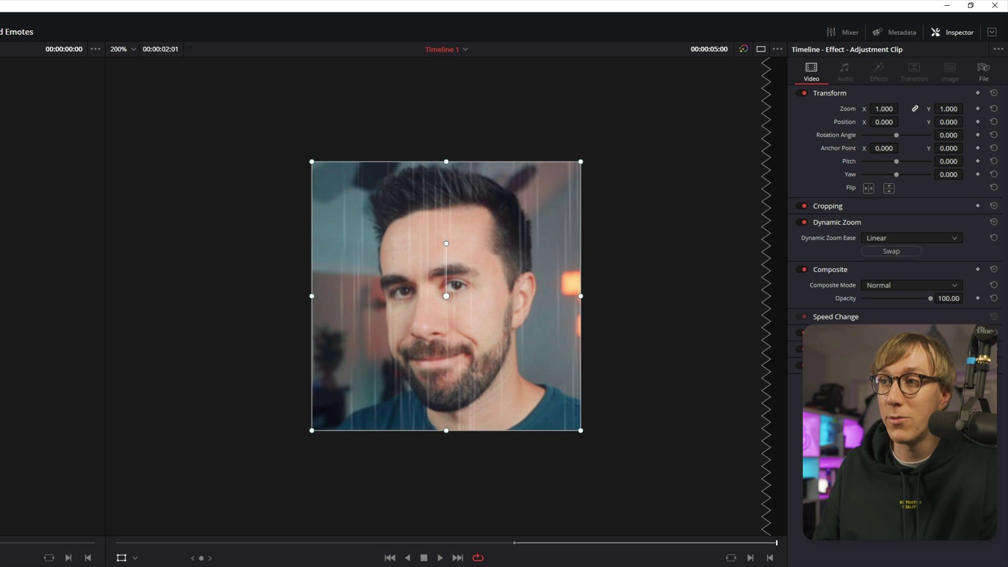
Step: Swap the dynamic zoom so it pushes in on the face, and preview it
left_click(883, 251)
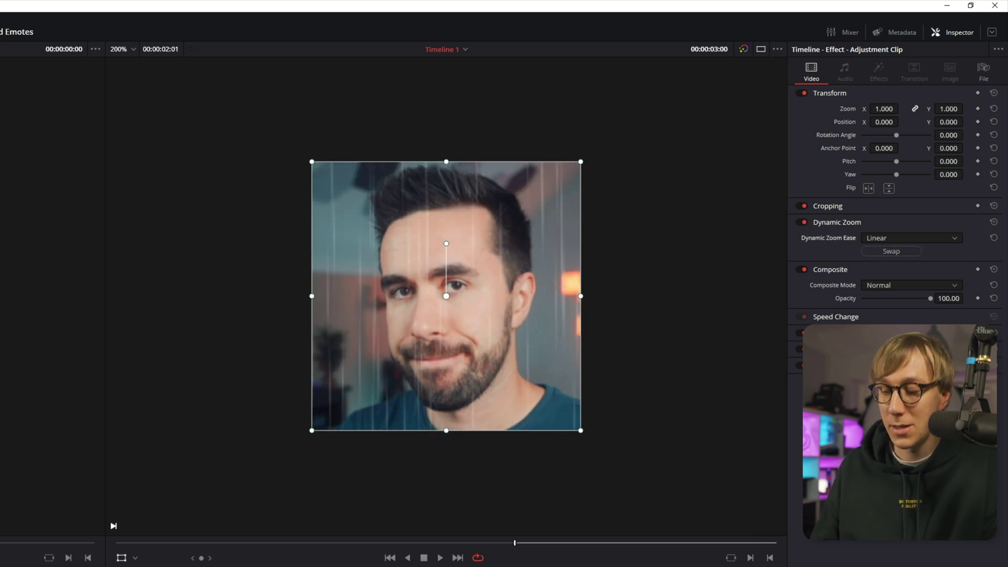
key("space")
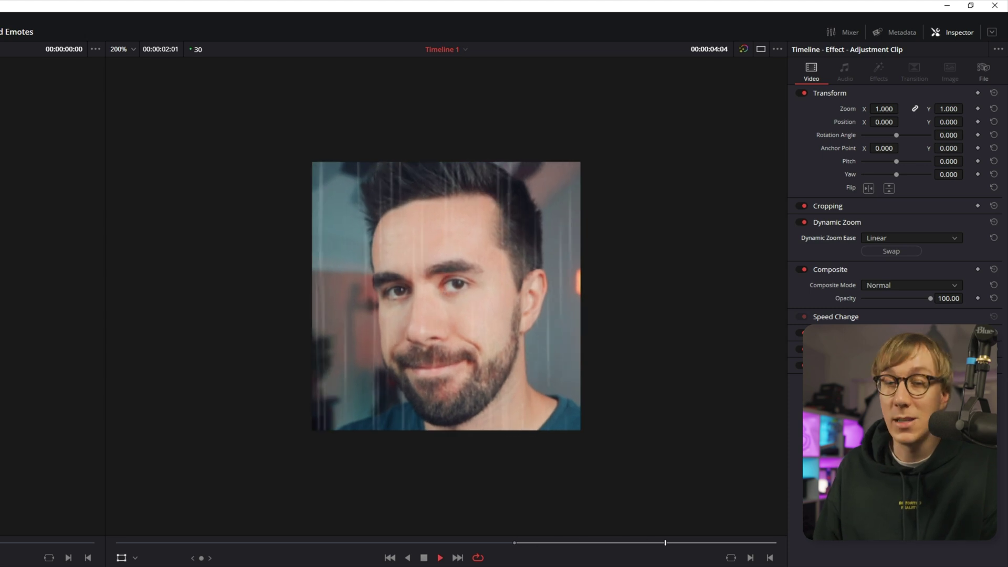
key("space")
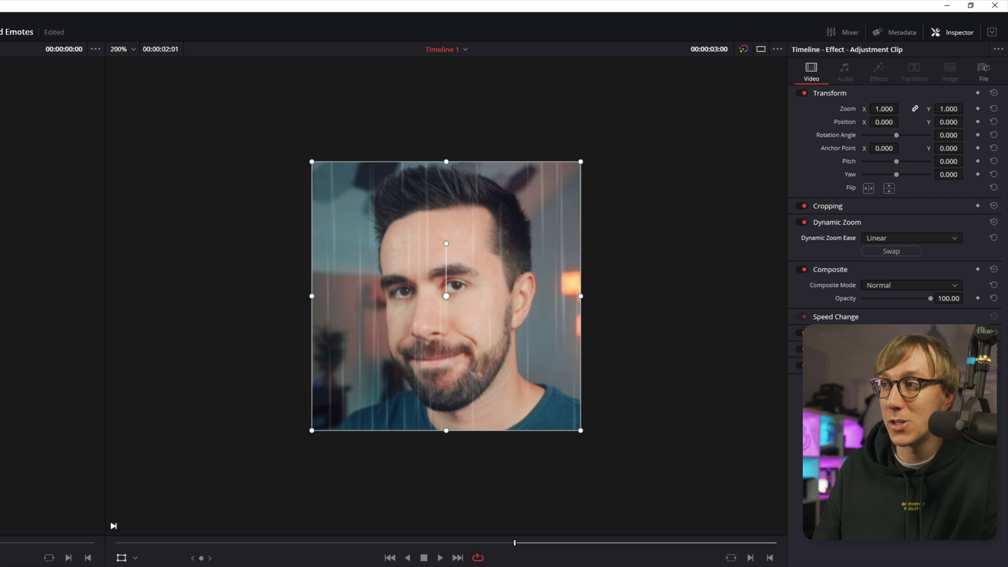
Step: Turn on the Dynamic Zoom viewer overlay, shrink the red end box onto the face, and preview
left_click(136, 558)
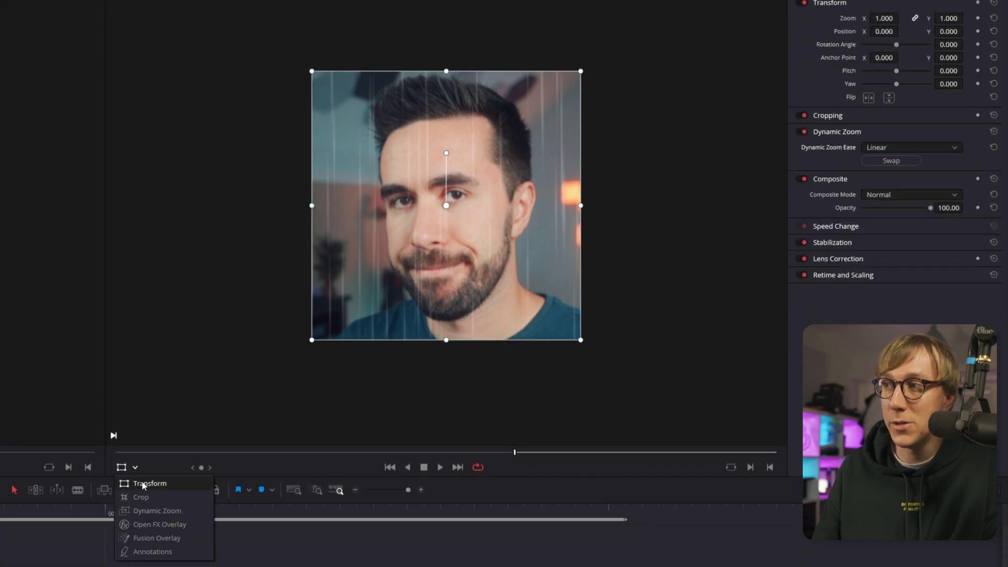
left_click(158, 511)
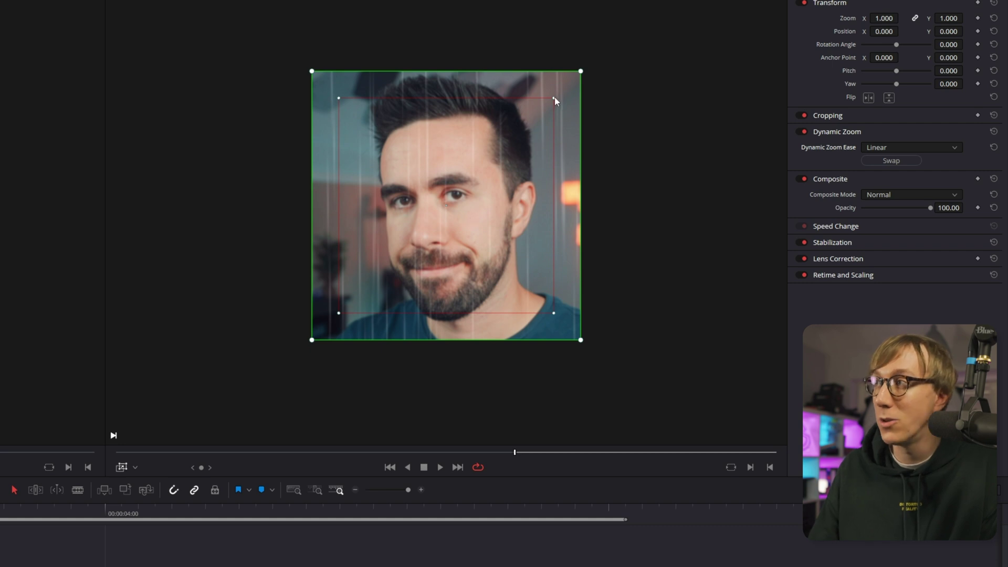
left_click_drag(553, 99, 528, 125)
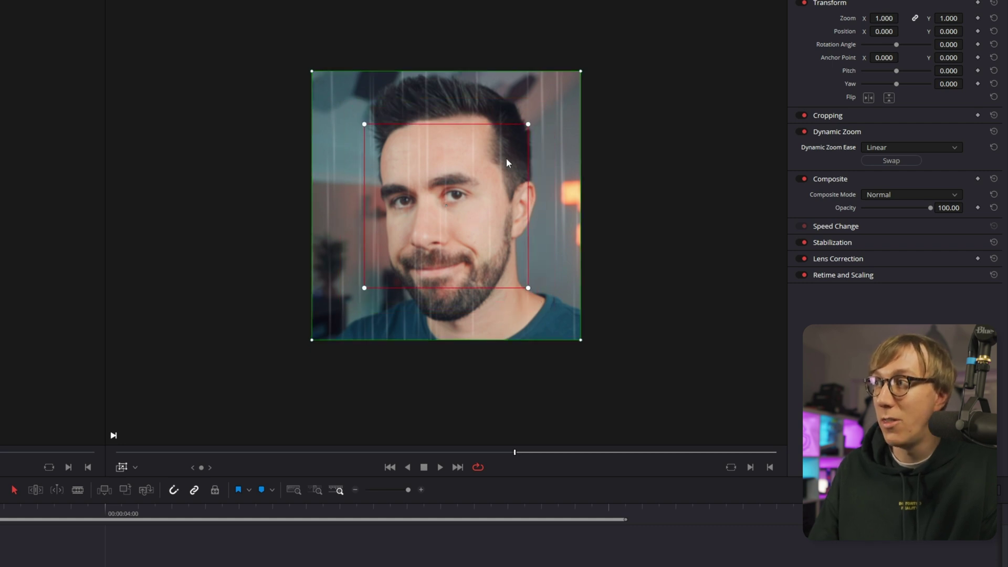
left_click_drag(507, 159, 505, 169)
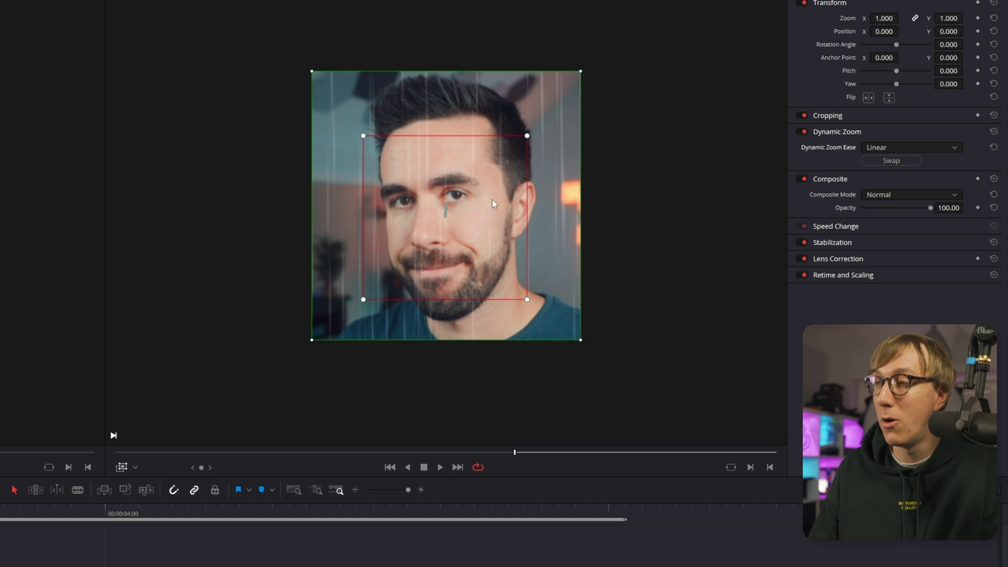
key("space")
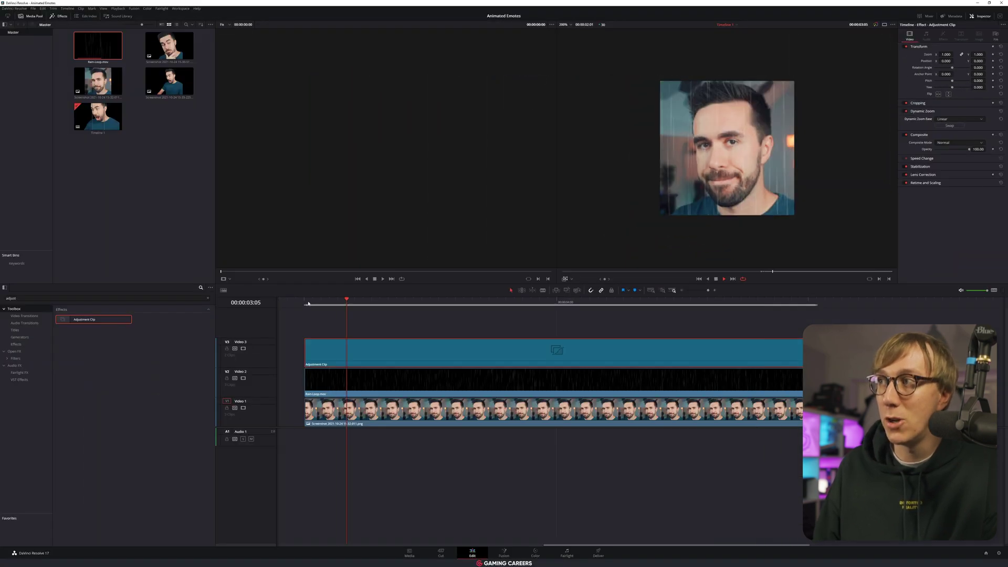
Step: Stop playback and open the Adjustment Clip in the Fusion page
left_click(308, 303)
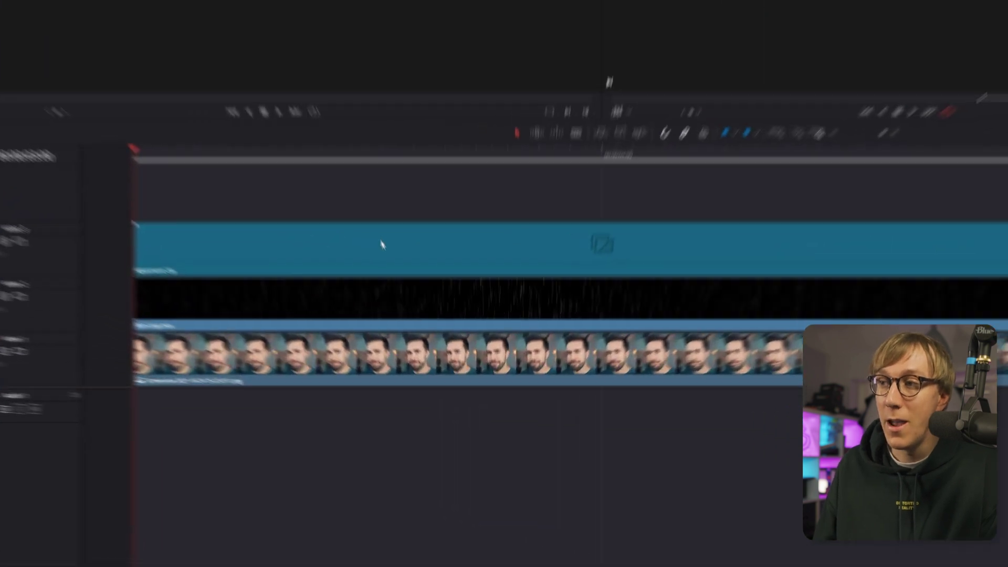
right_click(438, 349)
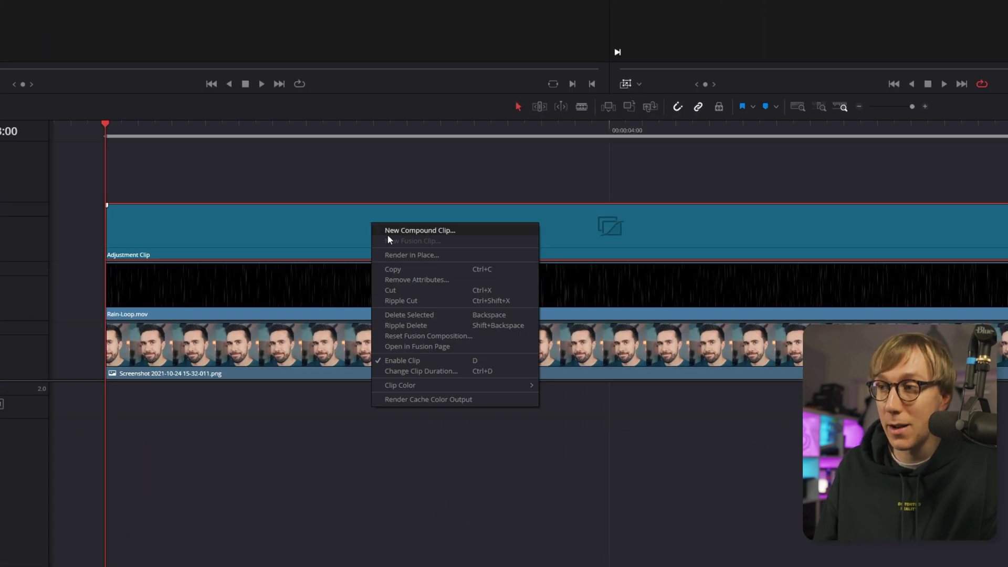
left_click(426, 347)
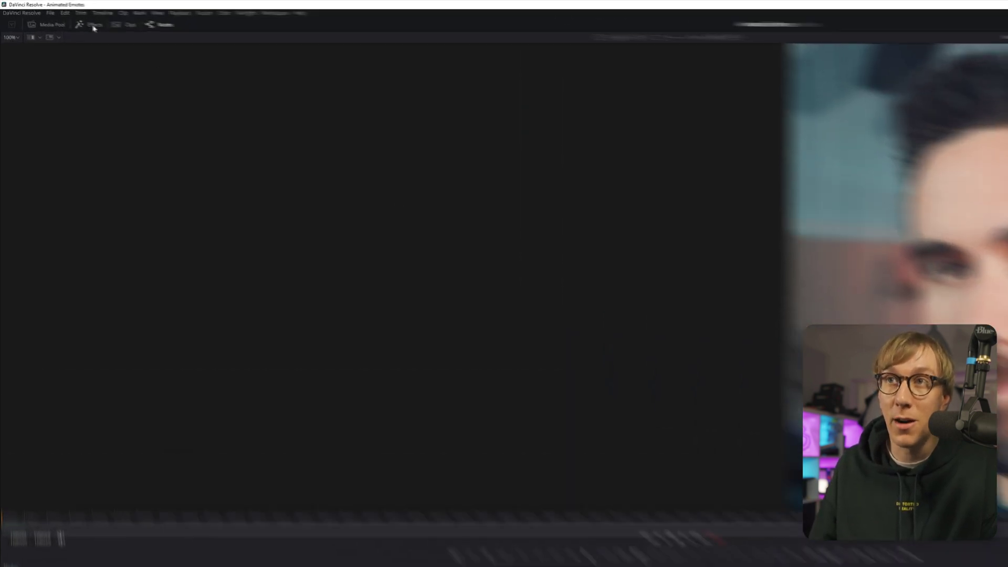
Step: Add a Color Corrector node, found by searching 'color', to the adjustment clip
left_click(62, 16)
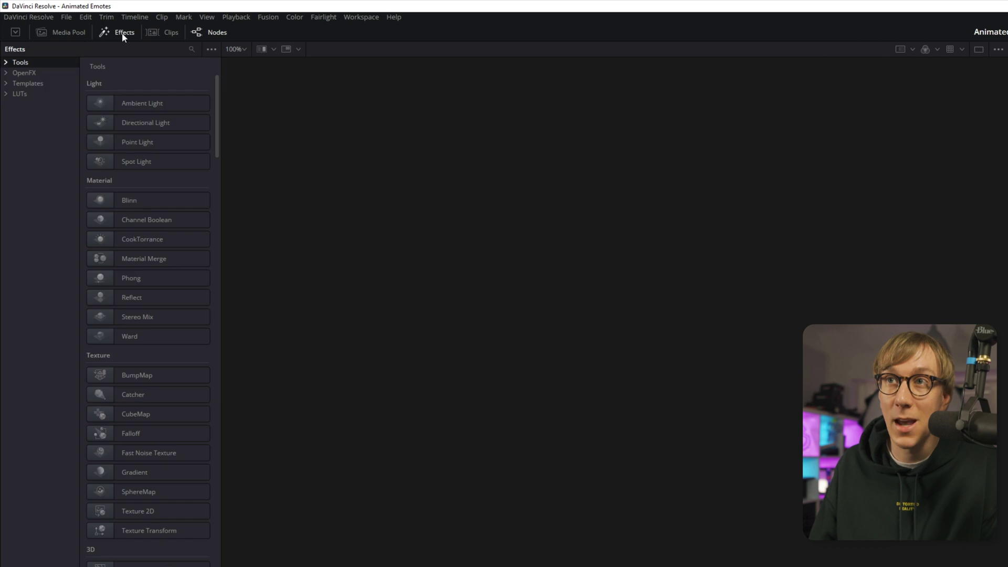
left_click(190, 50)
type("color")
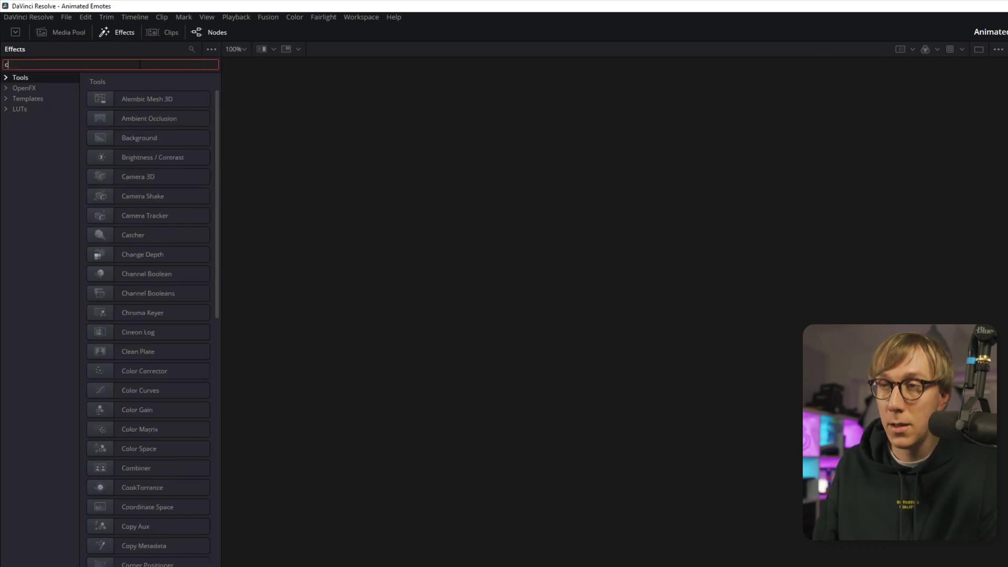
left_click(140, 103)
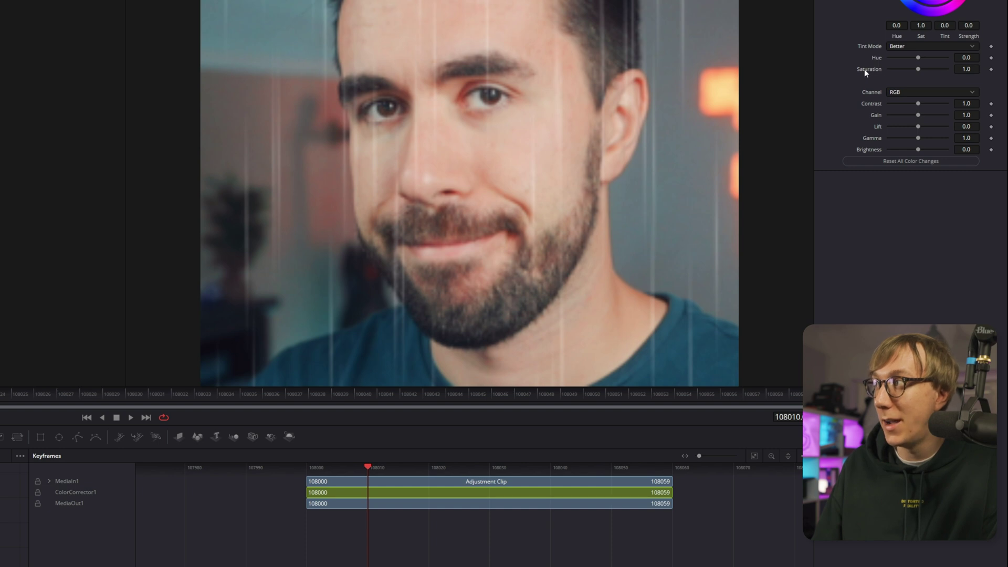
Step: Keyframe Saturation at 1.0, then at frame 108048 drag it down to 0
left_click(991, 69)
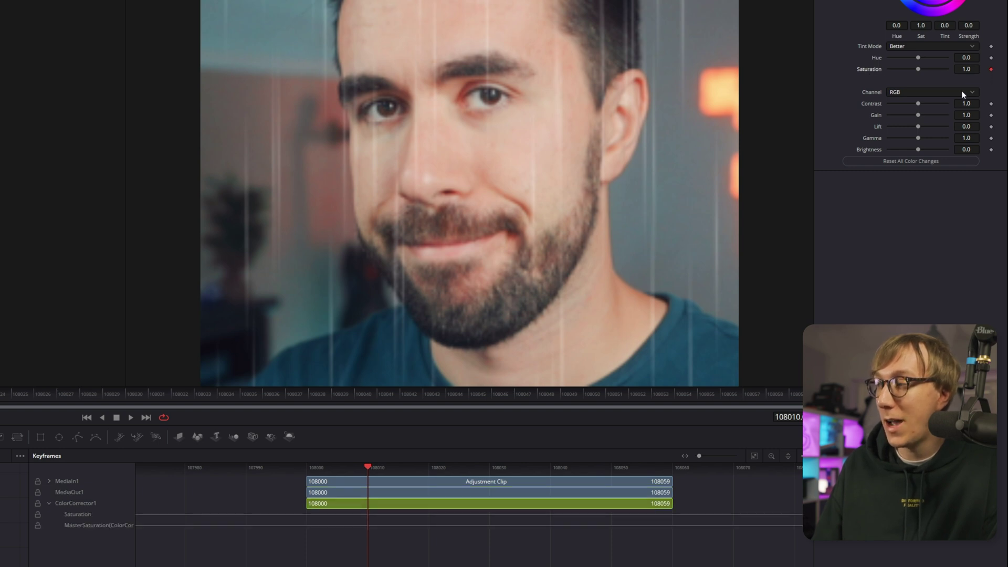
left_click_drag(367, 465, 594, 464)
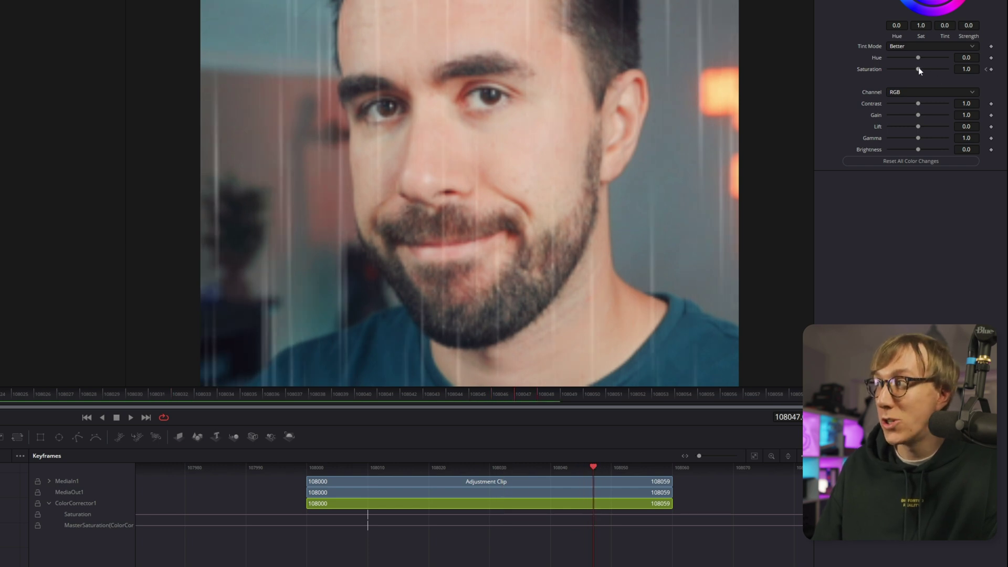
left_click_drag(918, 69, 867, 71)
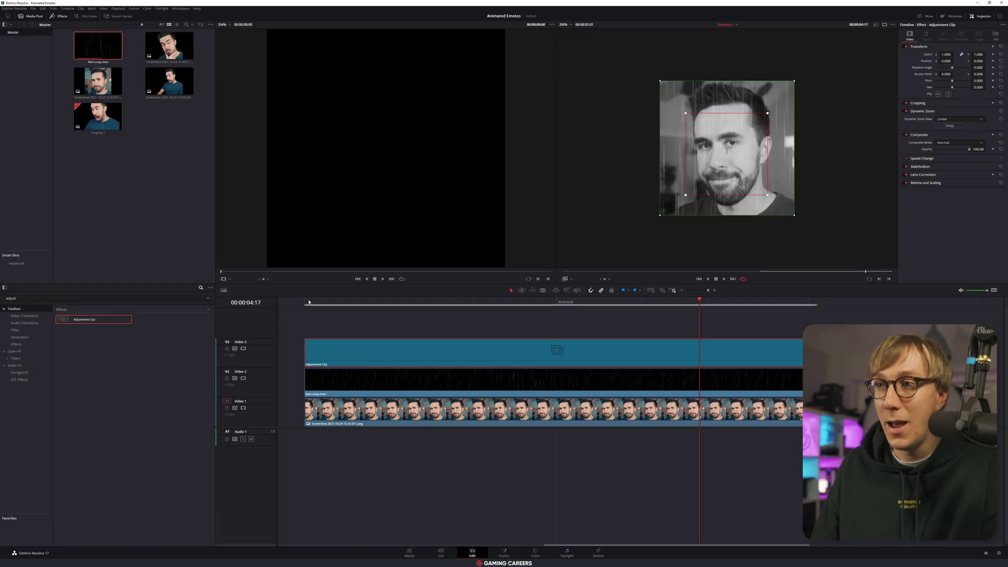
Step: Play the adjustment clip from its start to preview the grayscale fade, then go to Deliver
left_click(308, 302)
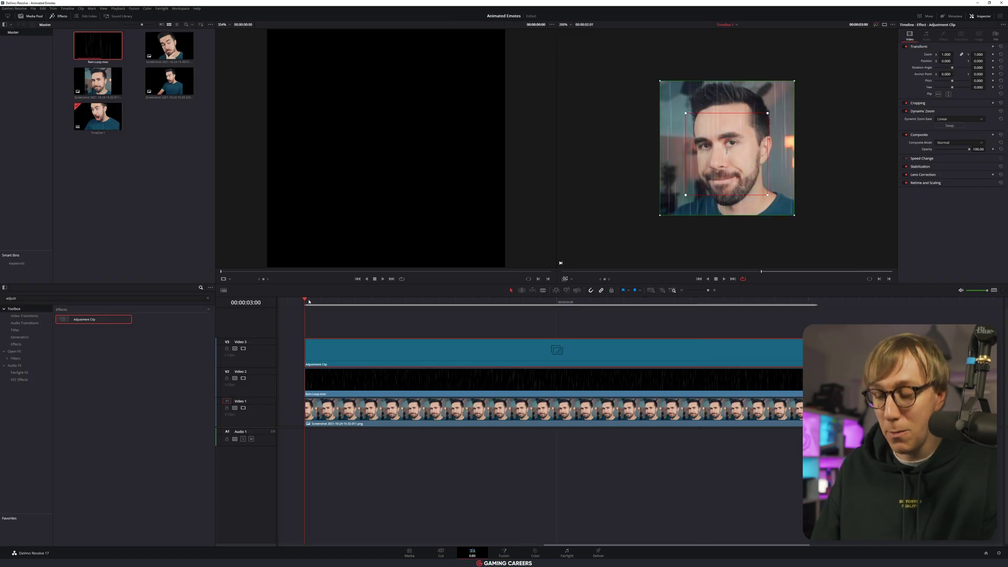
key("space")
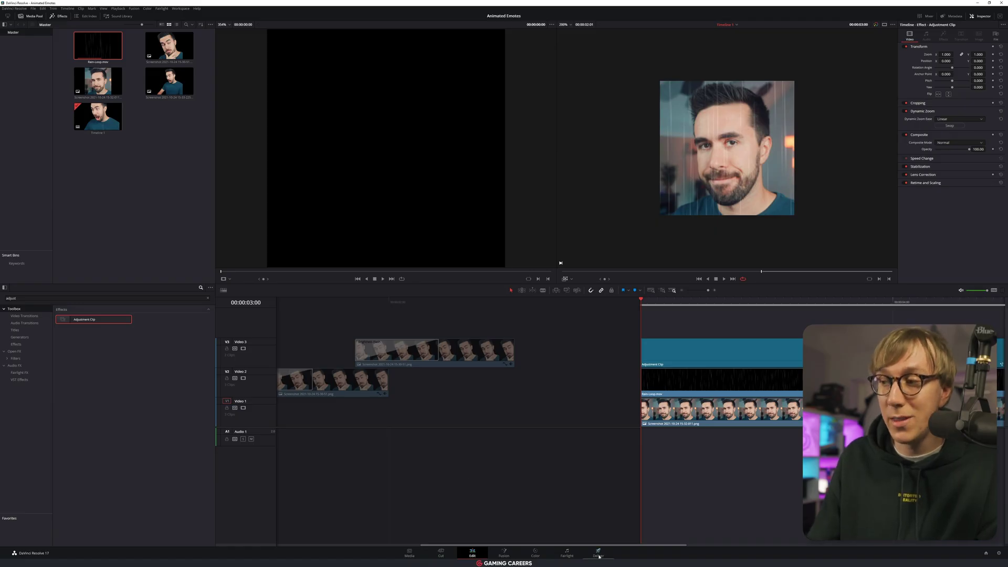
left_click(599, 552)
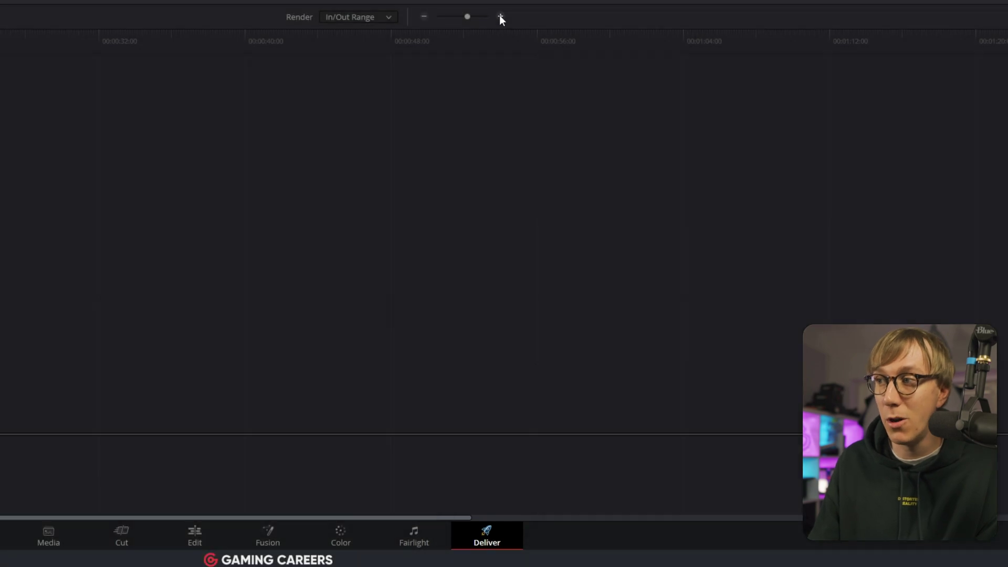
Step: Zoom into the delivery timeline and mark the render range 00:00:00:00 to 00:00:00:20
left_click(500, 16)
left_click(604, 329)
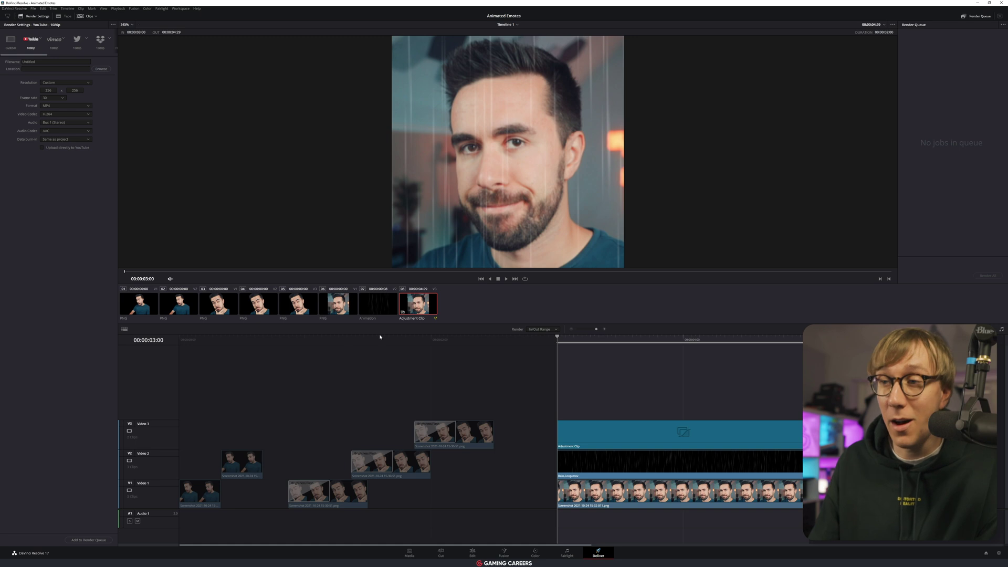
left_click_drag(210, 345, 179, 344)
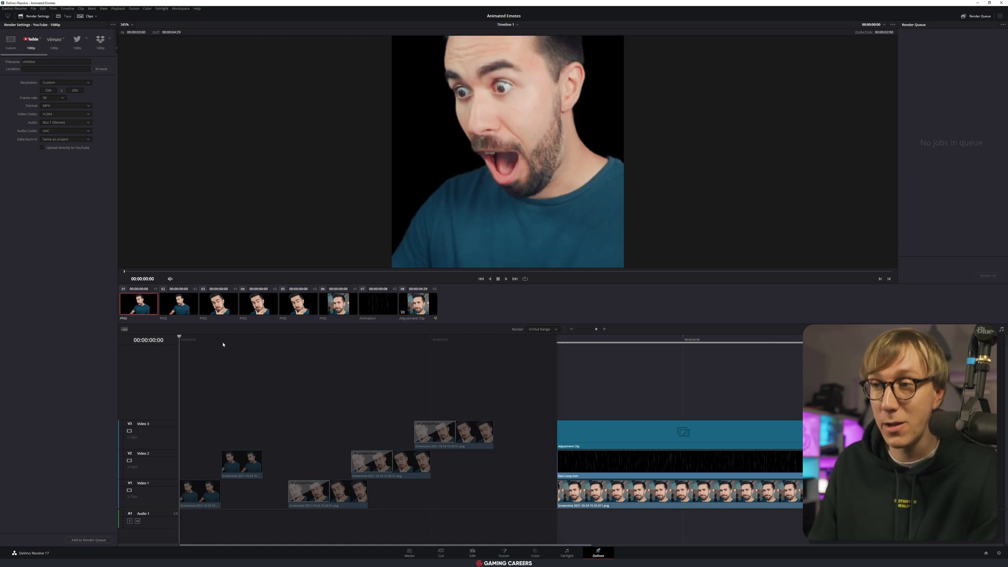
key("i")
key("space")
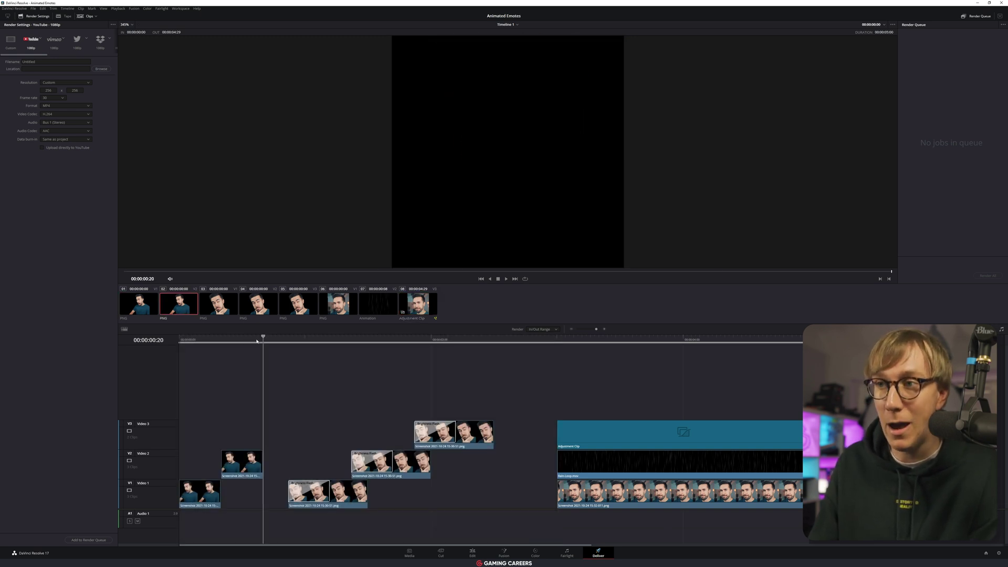
key("o")
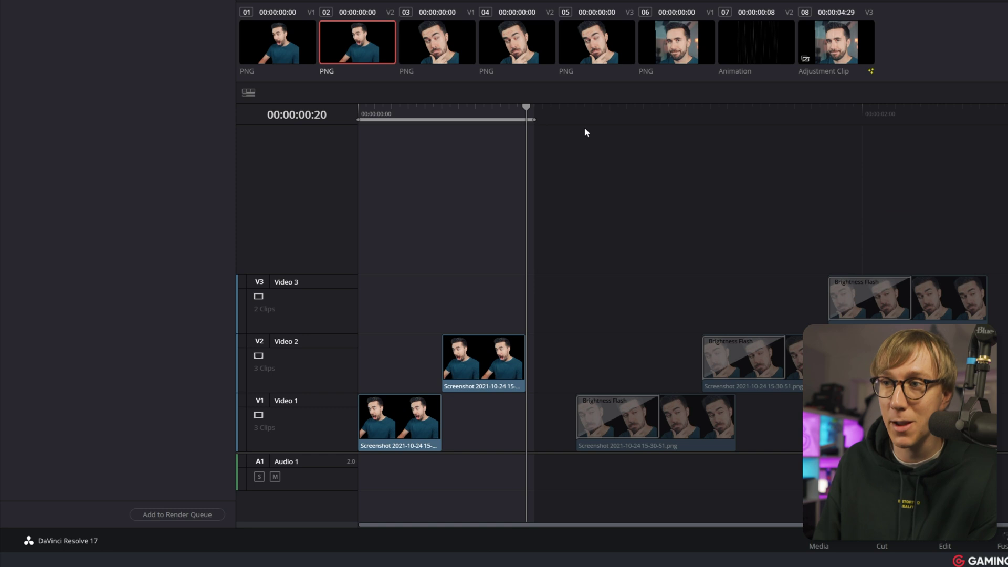
key("Left")
key("o")
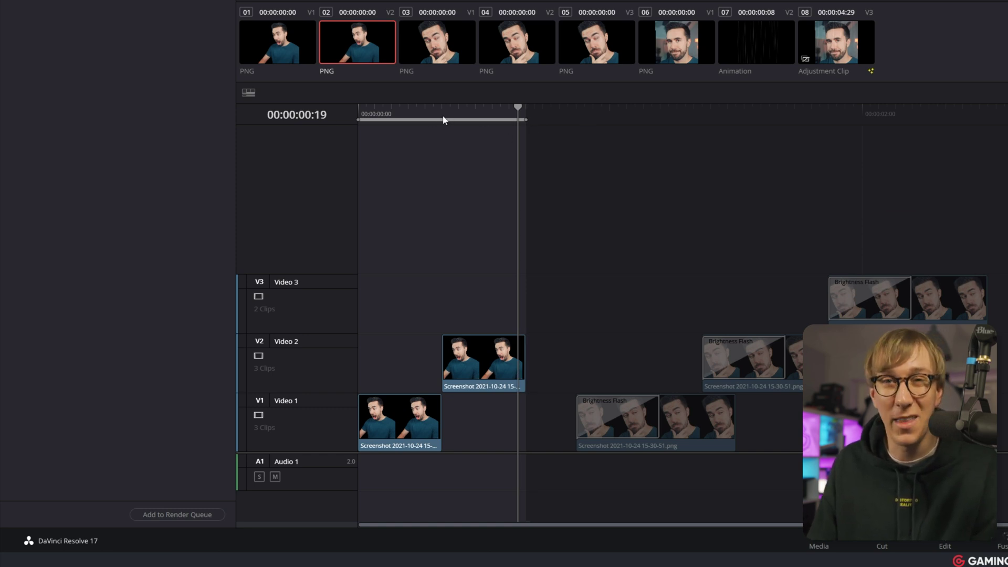
Step: Queue Ben - Dance as a Custom QuickTime GoPro CineForm RGB 16-bit render with alpha
left_click(417, 111)
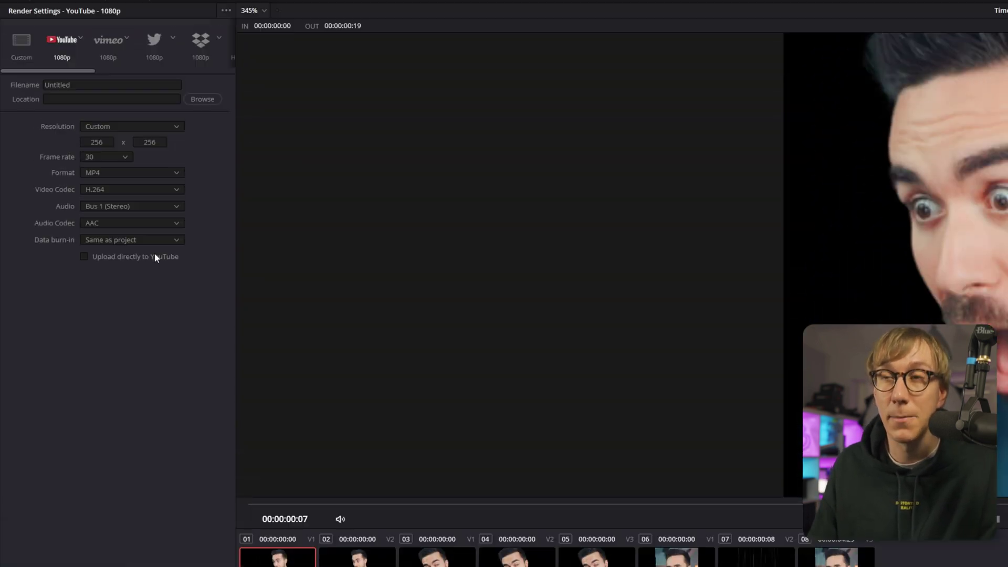
left_click(29, 45)
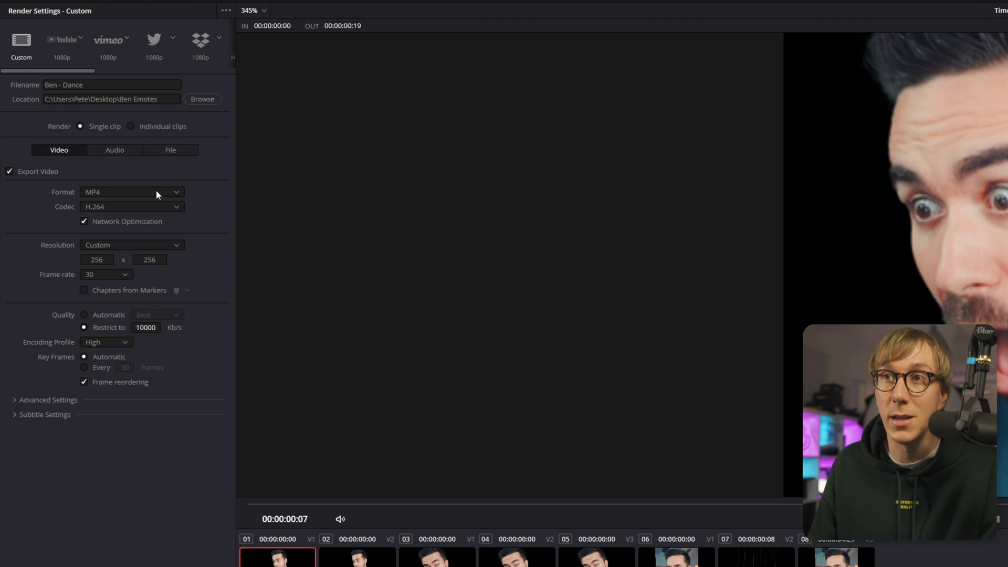
left_click(156, 191)
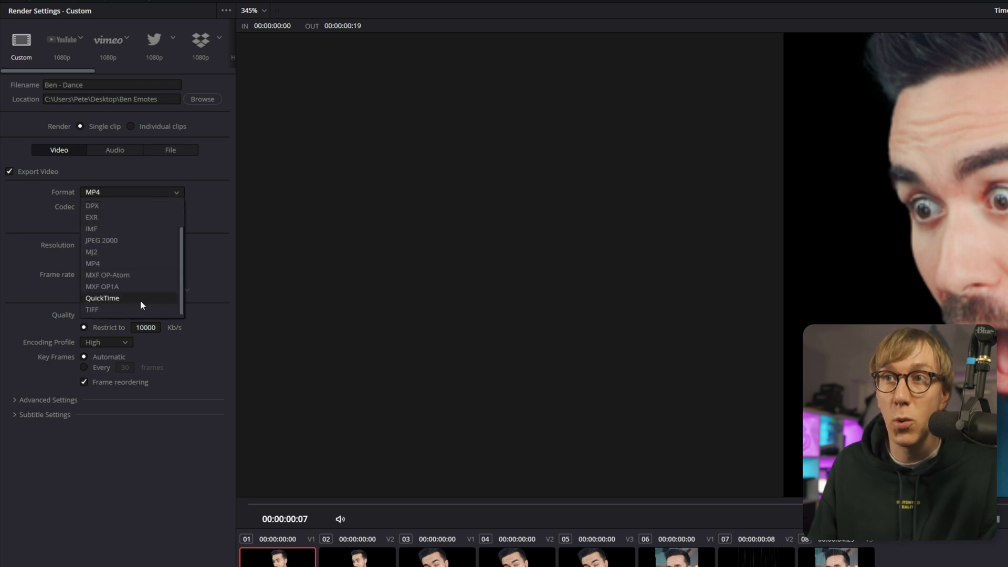
left_click(139, 299)
left_click(142, 205)
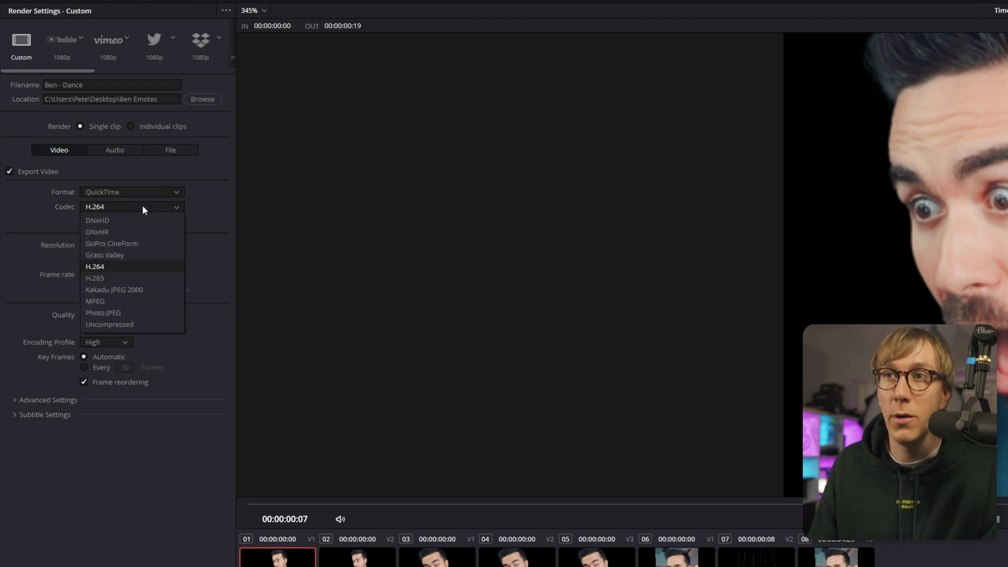
left_click(140, 243)
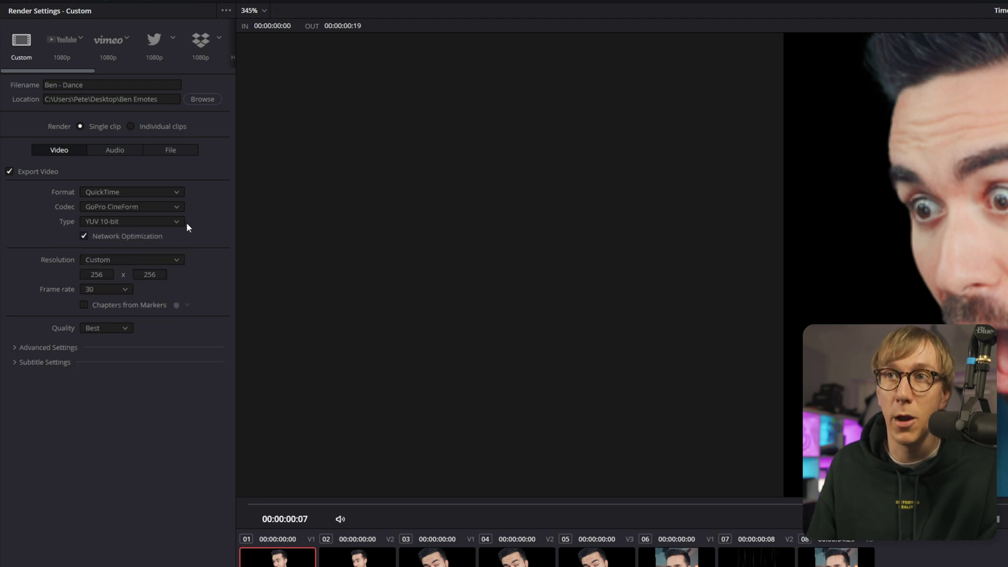
left_click(154, 221)
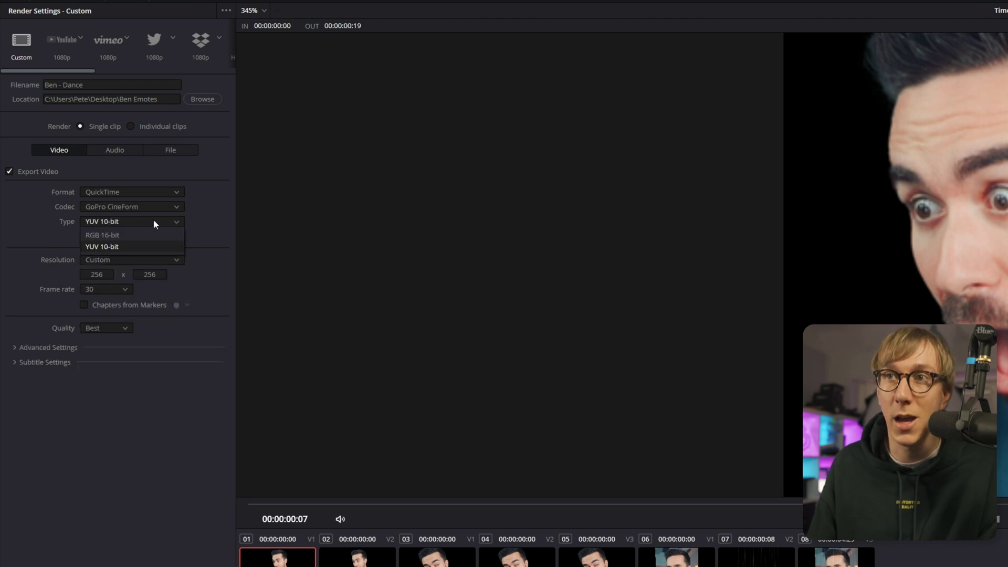
left_click(124, 235)
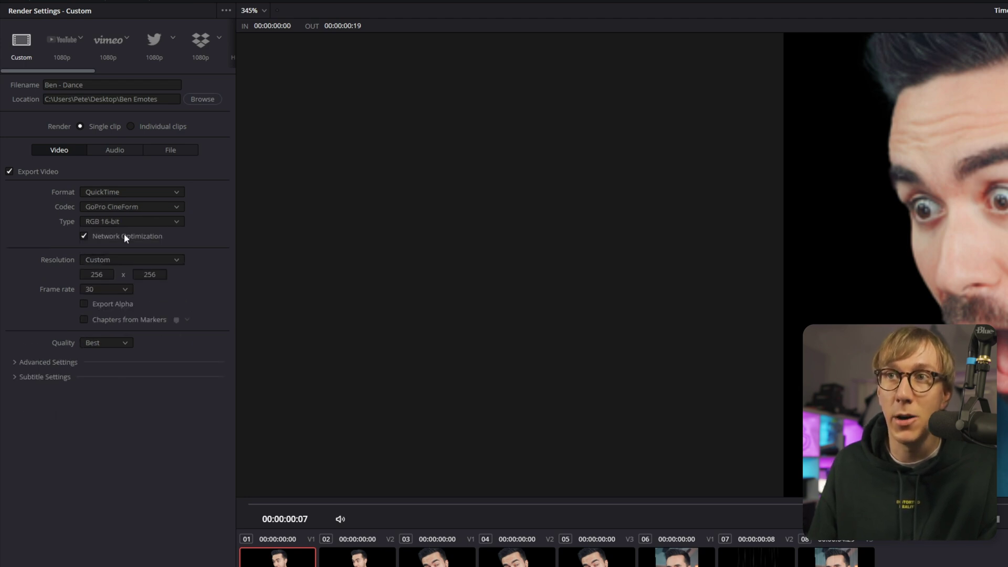
left_click(85, 303)
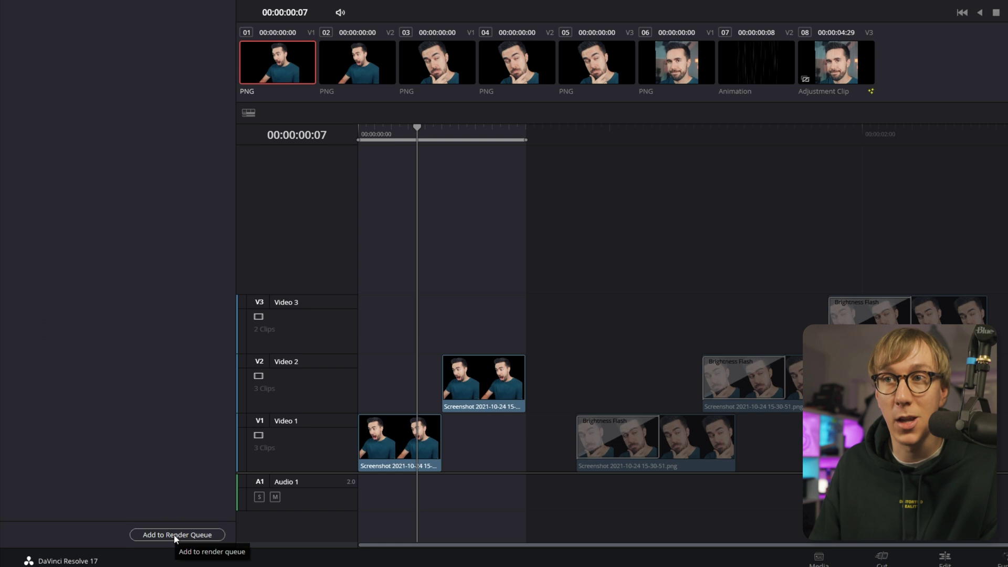
left_click(176, 535)
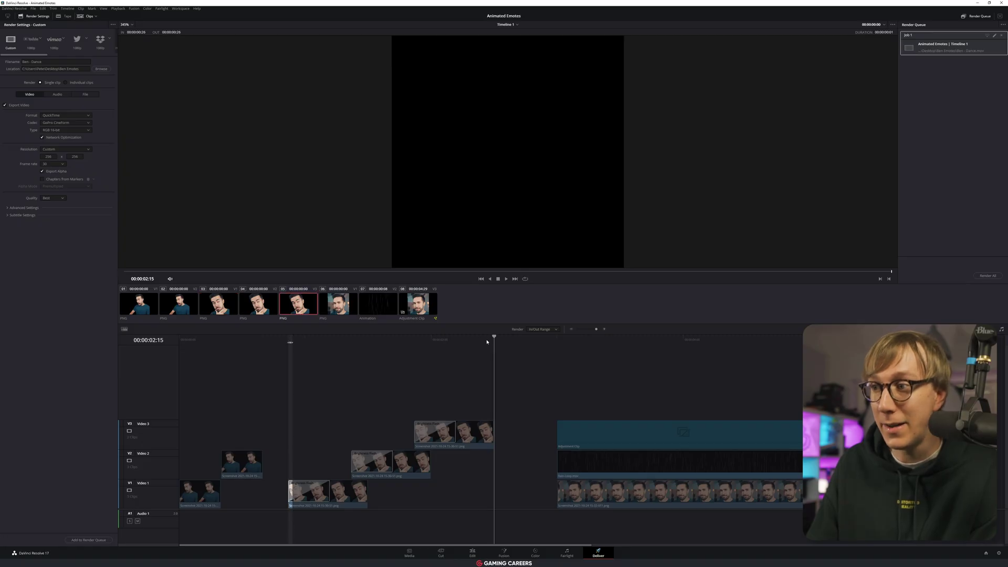
Step: Set the out point at 00:00:02:14 and queue the second emote as 'Paparazzi'
key("Left")
key("o")
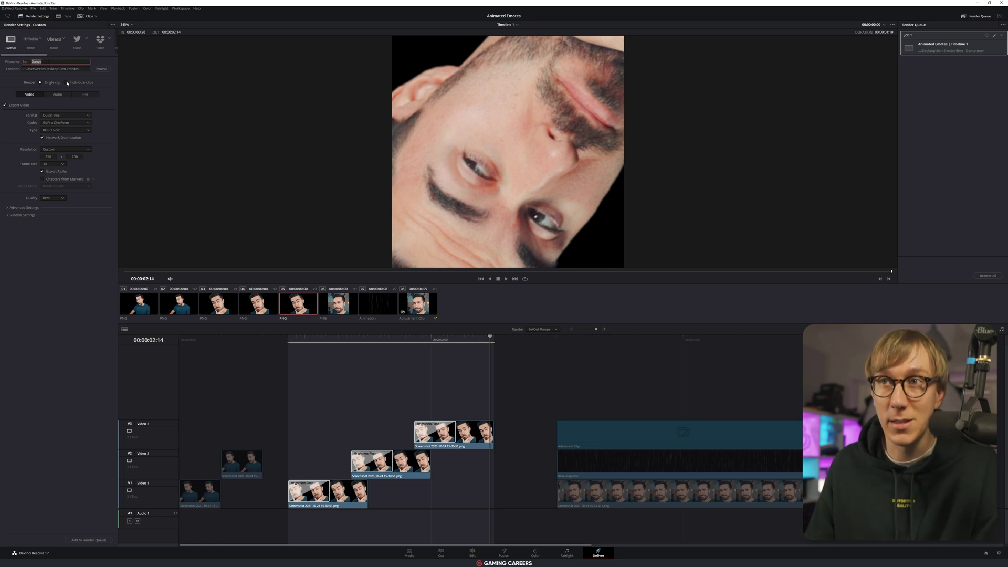
type("Paparazzi")
left_click(89, 540)
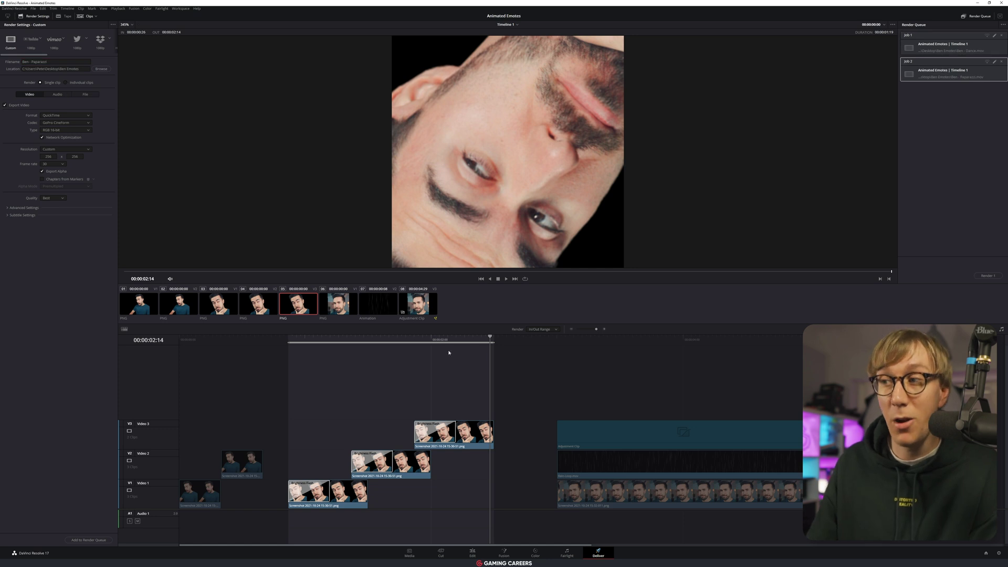
Step: Queue 00:00:03:00 to the timeline end as 'Ben - Sad' and render all three jobs
left_click(556, 342)
key("End")
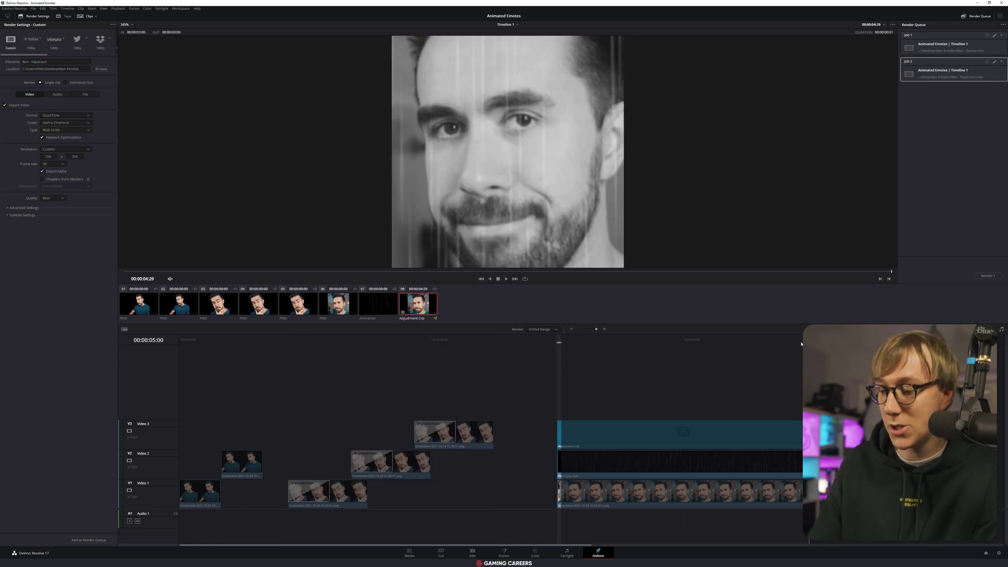
key("o")
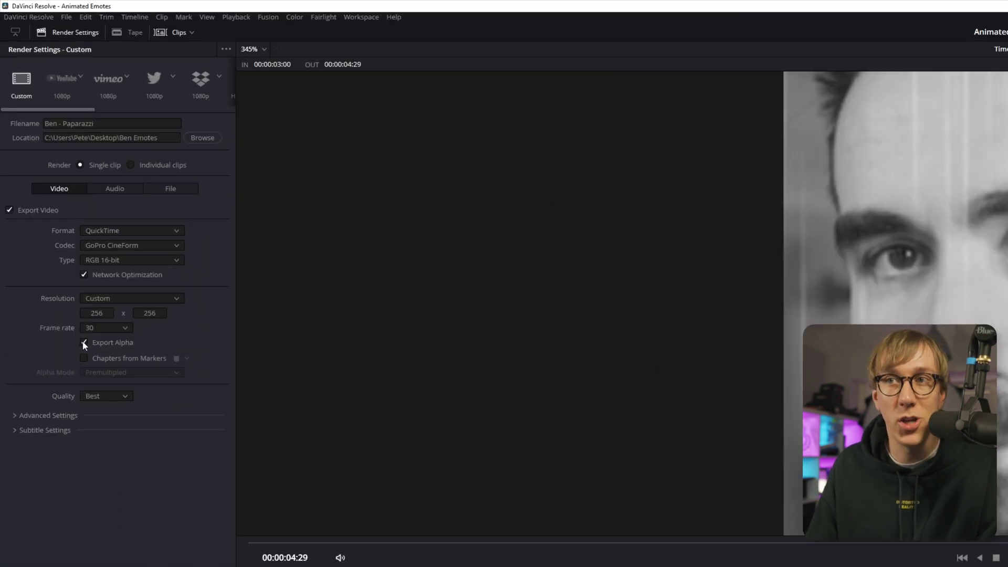
left_click_drag(94, 124, 63, 124)
type("Sad")
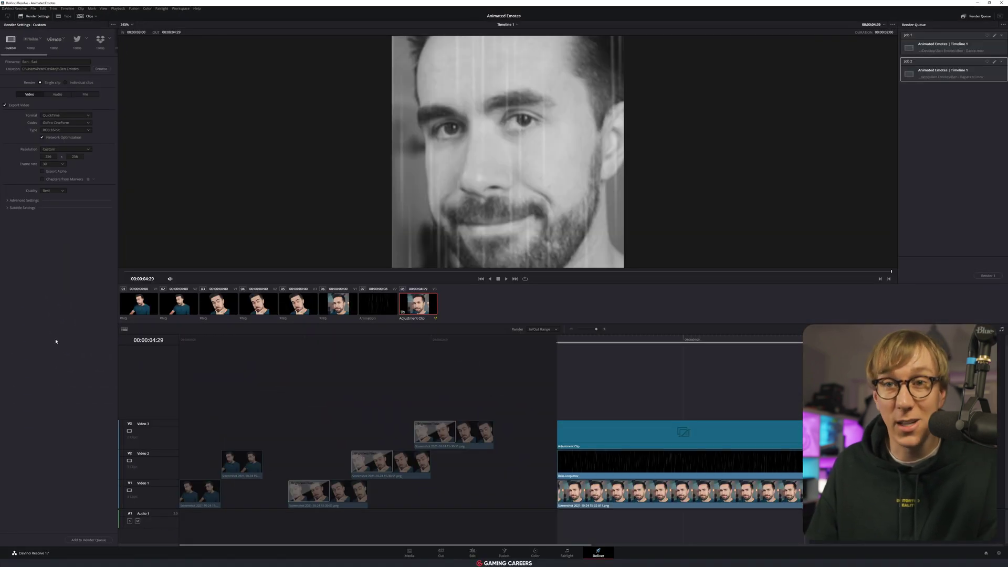
left_click(87, 539)
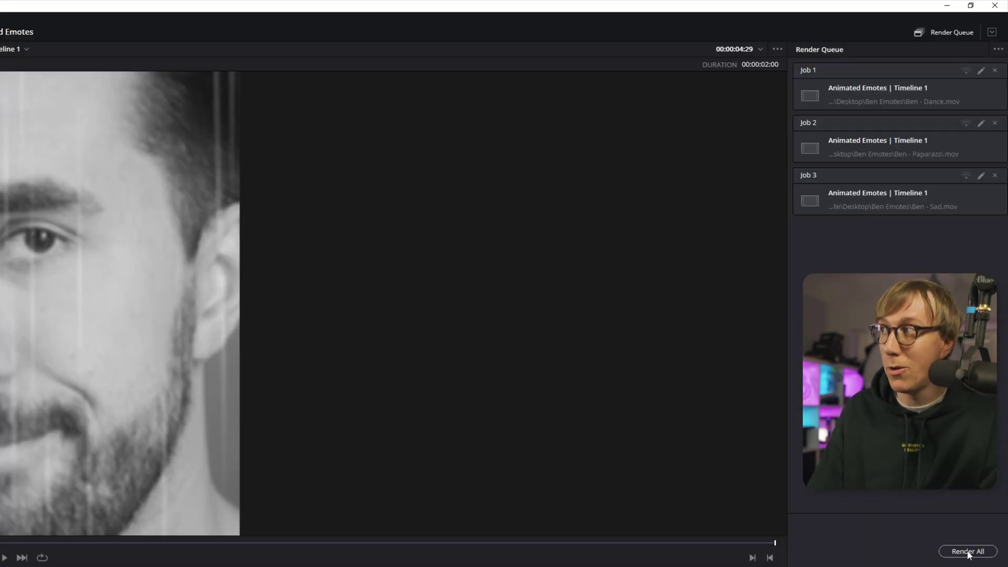
left_click(968, 552)
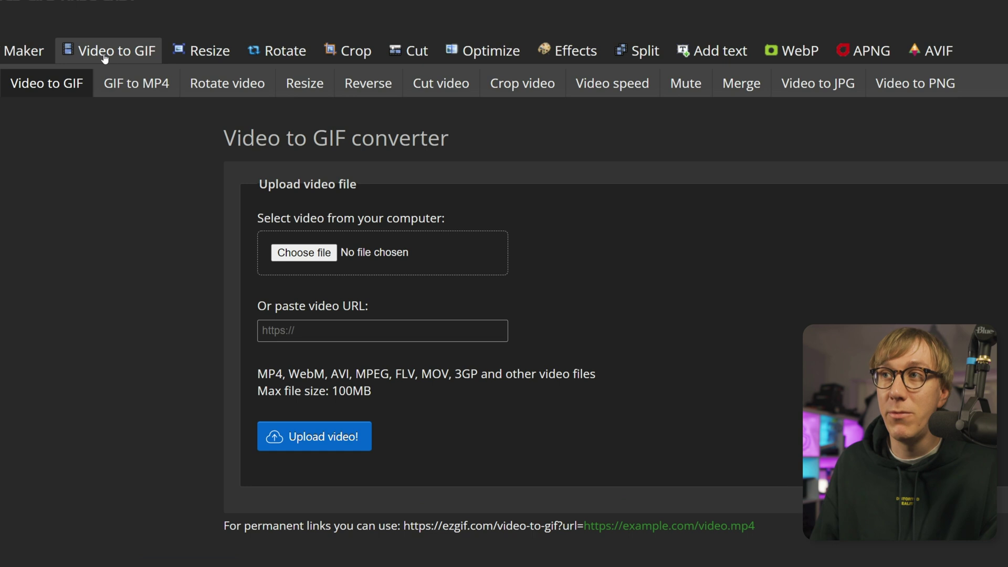
Step: Upload the Ben - Dance.mov render to ezgif's video-to-GIF converter
left_click(303, 252)
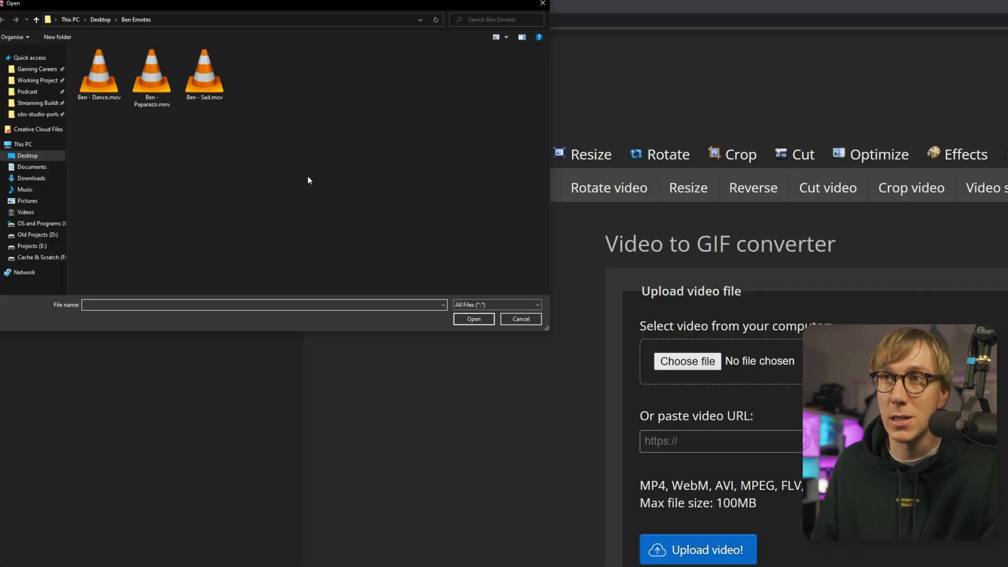
left_click(99, 73)
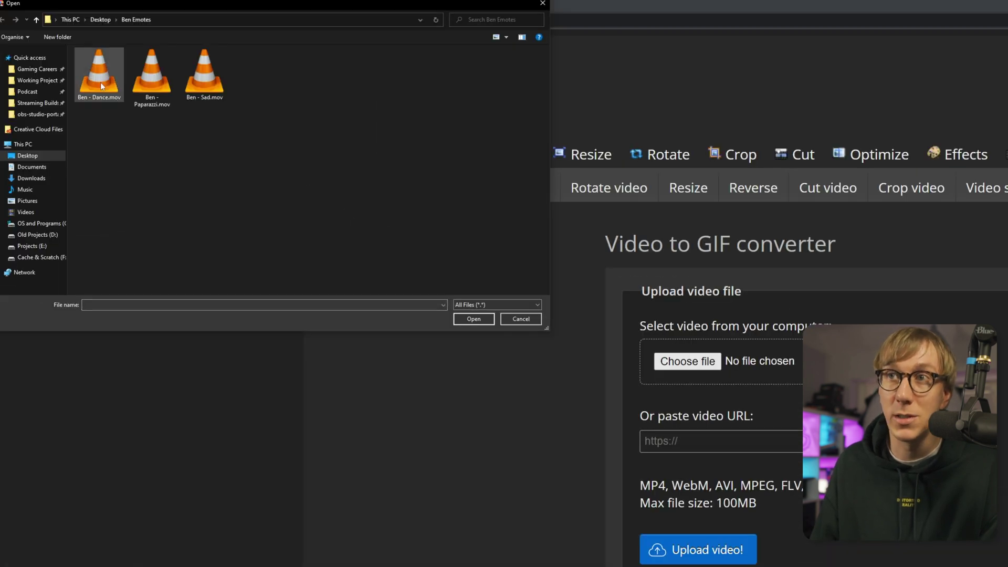
left_click(473, 319)
left_click(698, 550)
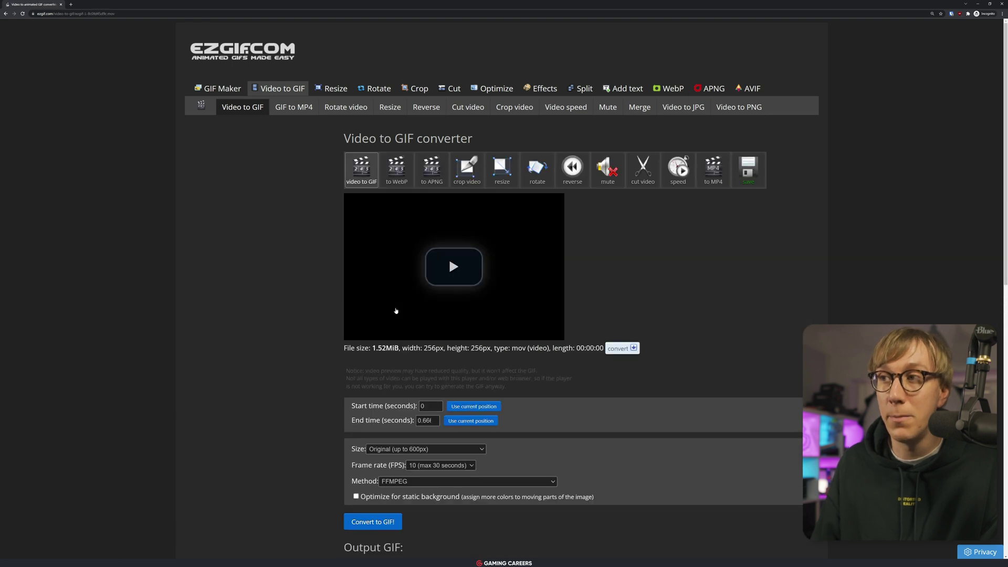
Step: Convert the video to a 25 fps GIF with the Preserve transparency method
scroll(331, 362, "down", 1)
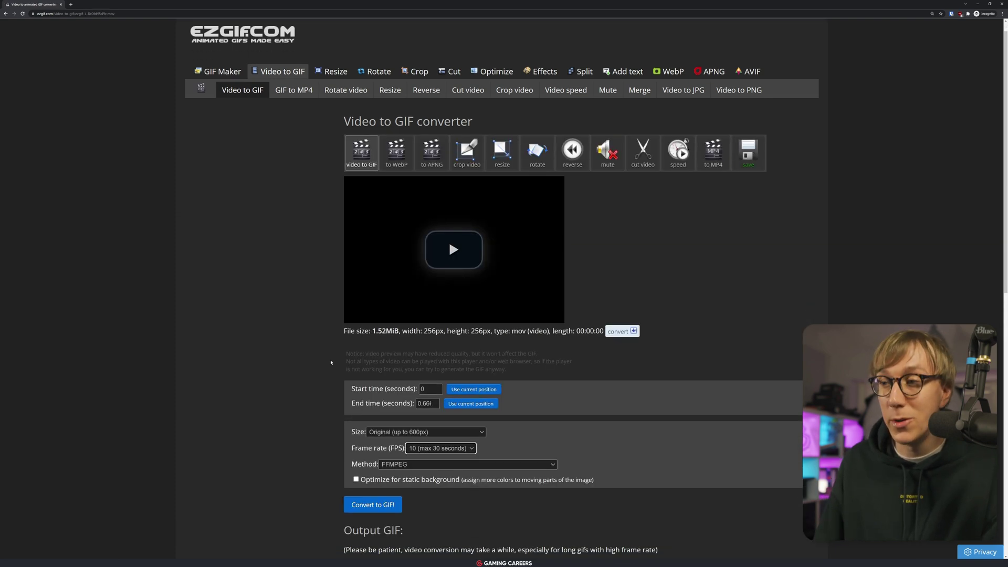
scroll(331, 362, "down", 1)
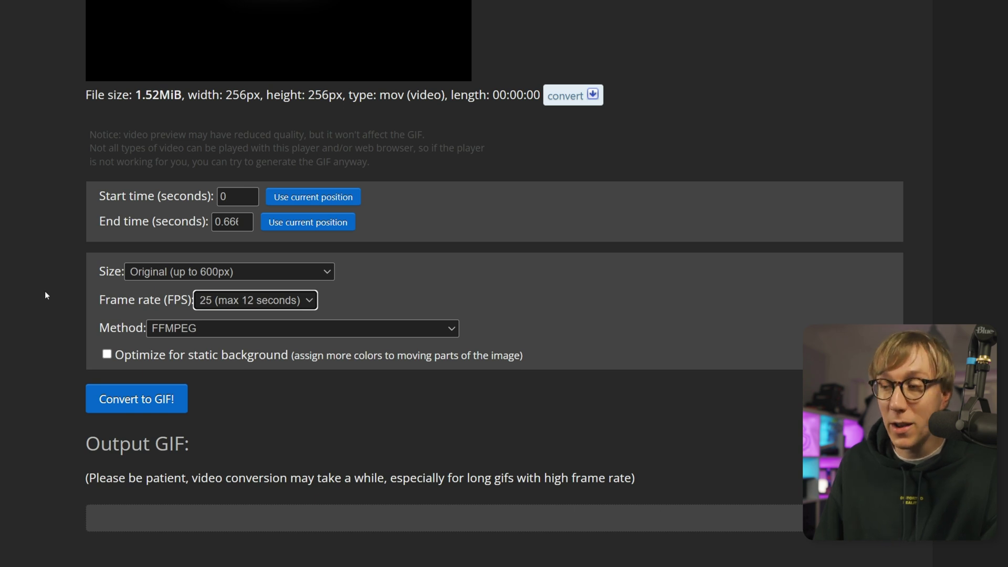
scroll(45, 291, "down", 1)
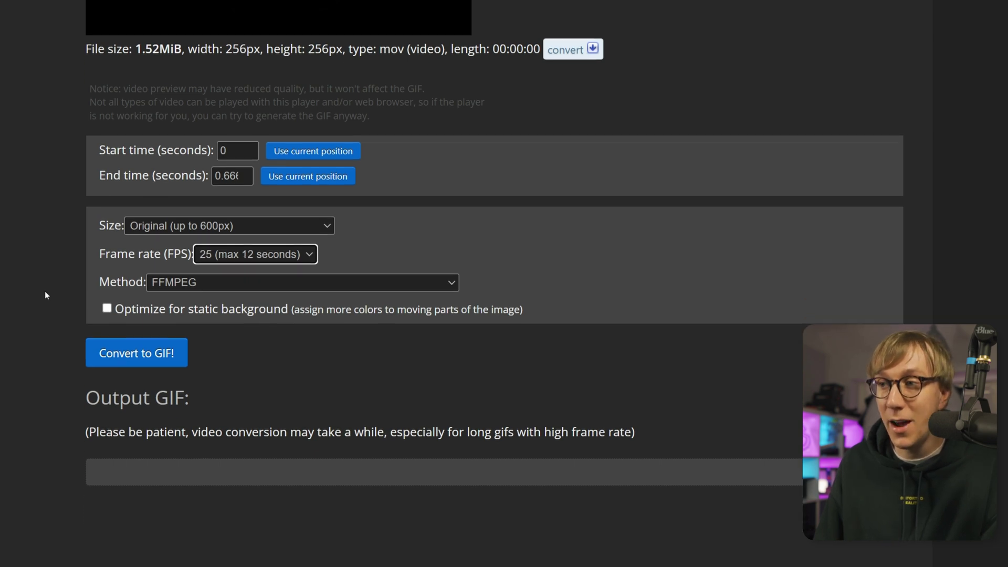
left_click(207, 283)
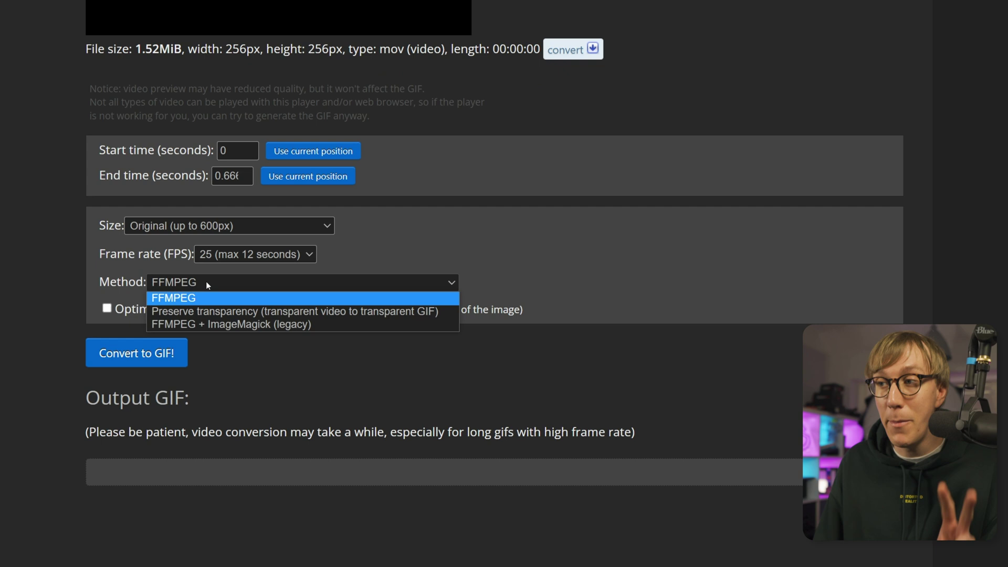
left_click(196, 313)
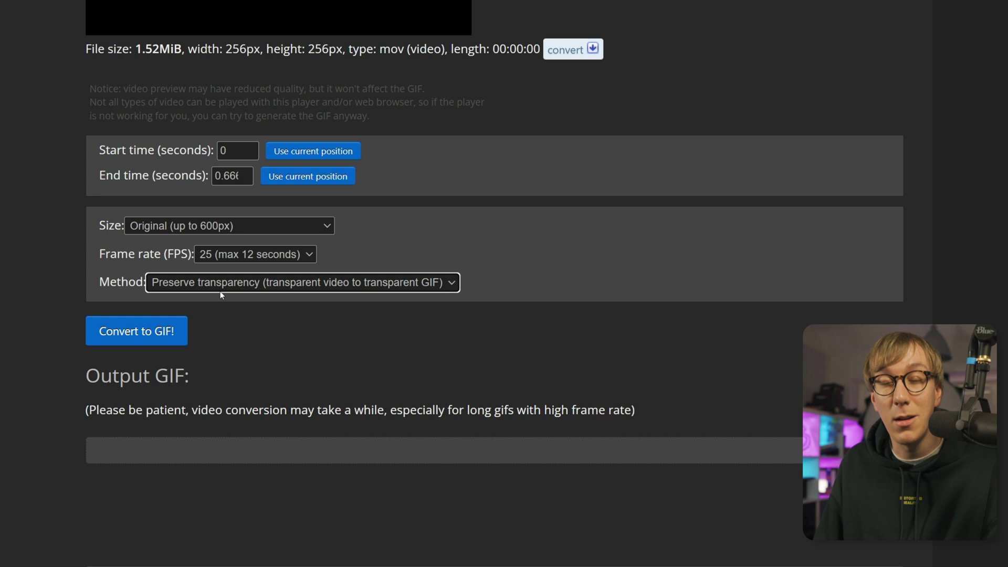
left_click(217, 288)
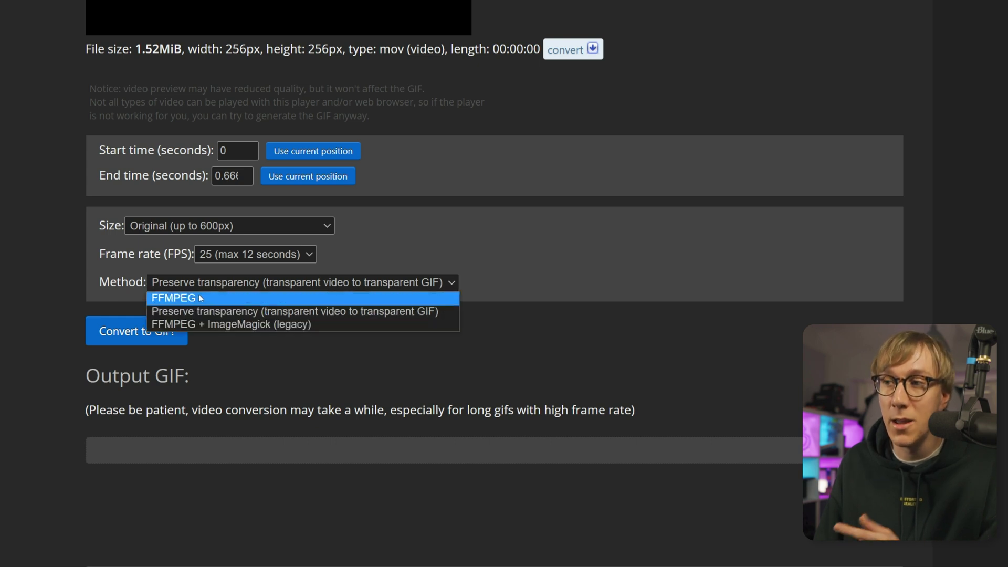
left_click(214, 313)
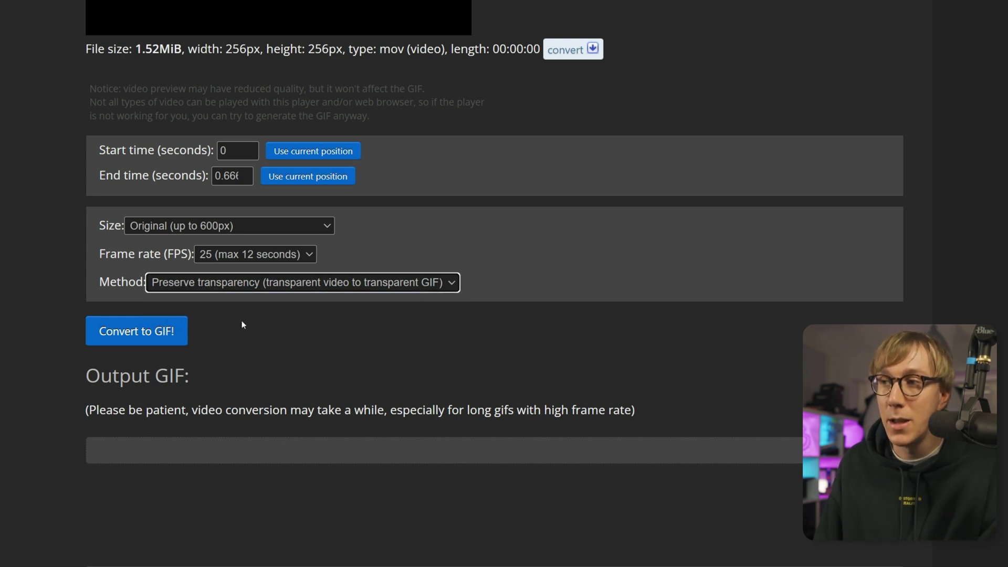
left_click(135, 336)
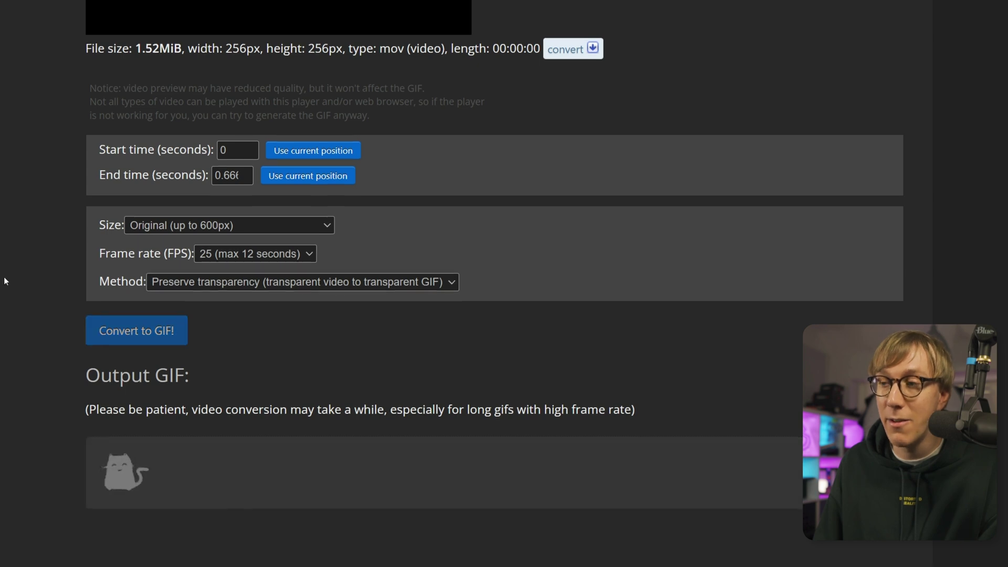
scroll(5, 278, "down", 3)
scroll(6, 281, "down", 3)
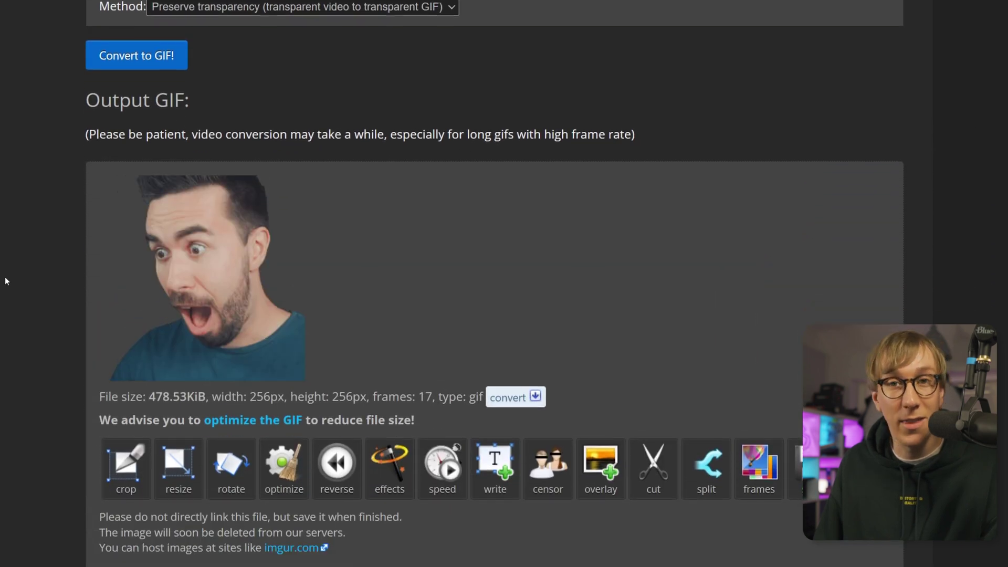
Step: Run Lossy GIF optimization at compression level 30, shrinking the dance GIF to 243.11KiB
scroll(6, 276, "down", 1)
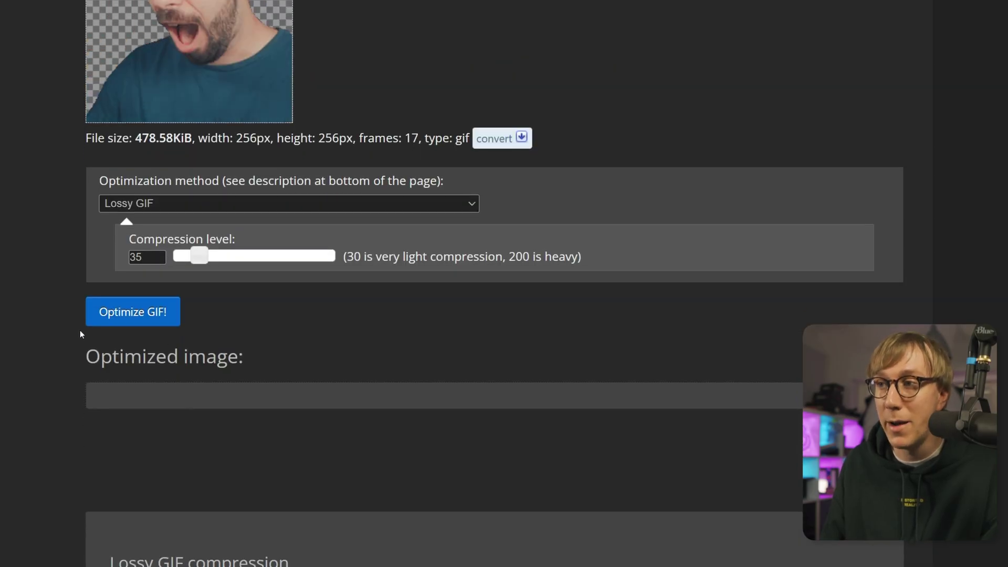
left_click(159, 261)
left_click(159, 261)
left_click(159, 261)
left_click(159, 261)
left_click(159, 261)
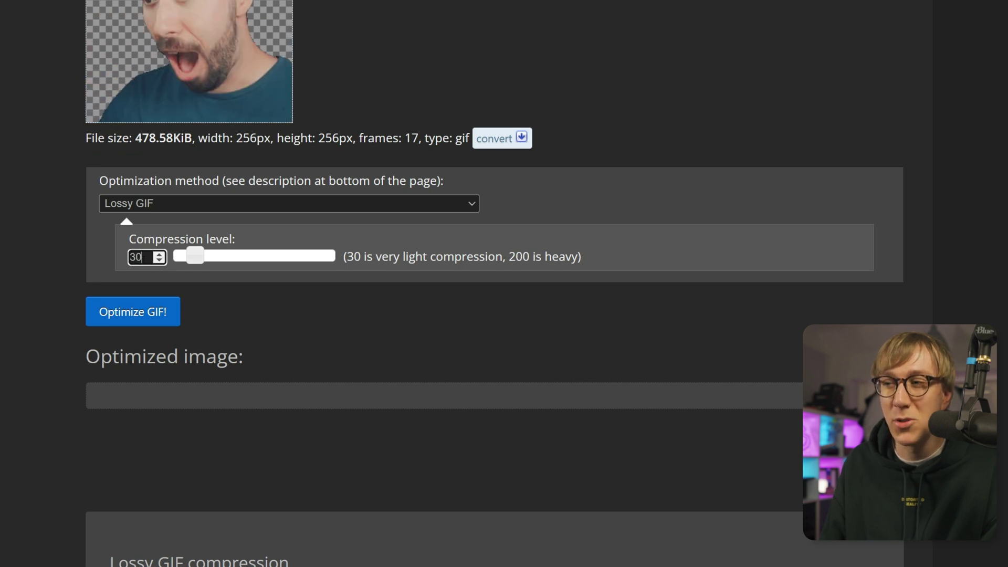
left_click(92, 305)
scroll(12, 273, "down", 4)
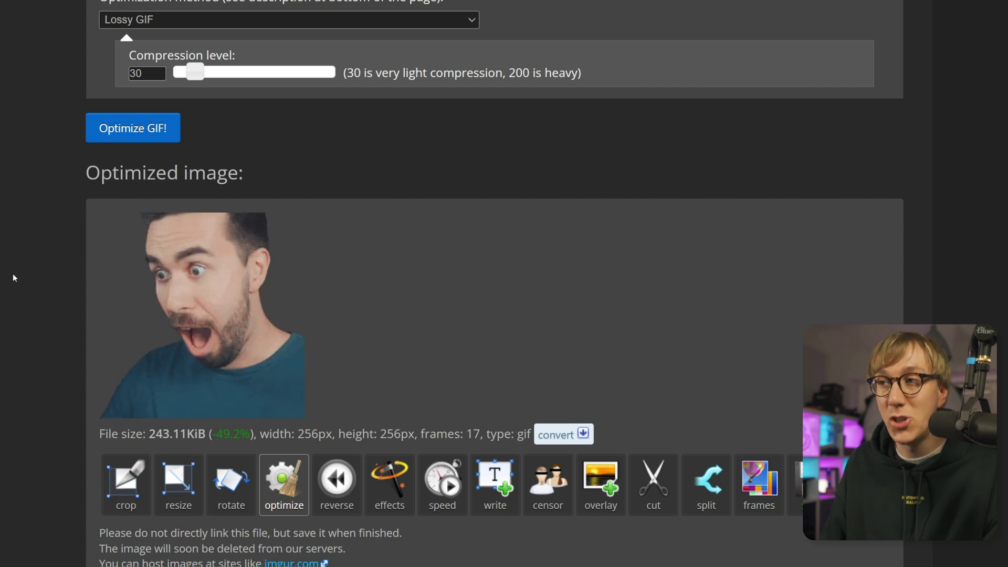
scroll(13, 273, "down", 1)
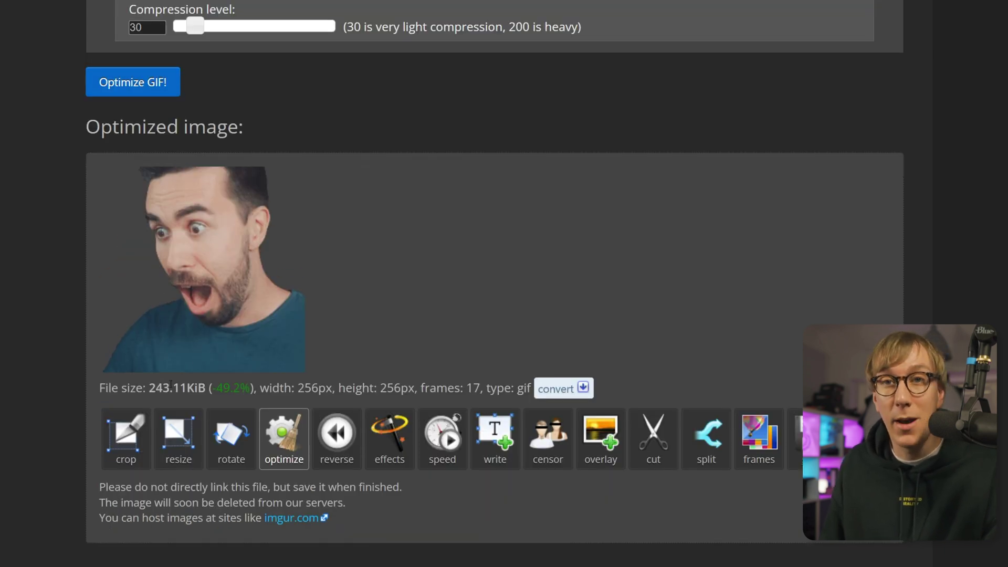
scroll(164, 36, "up", 1)
scroll(164, 35, "up", 2)
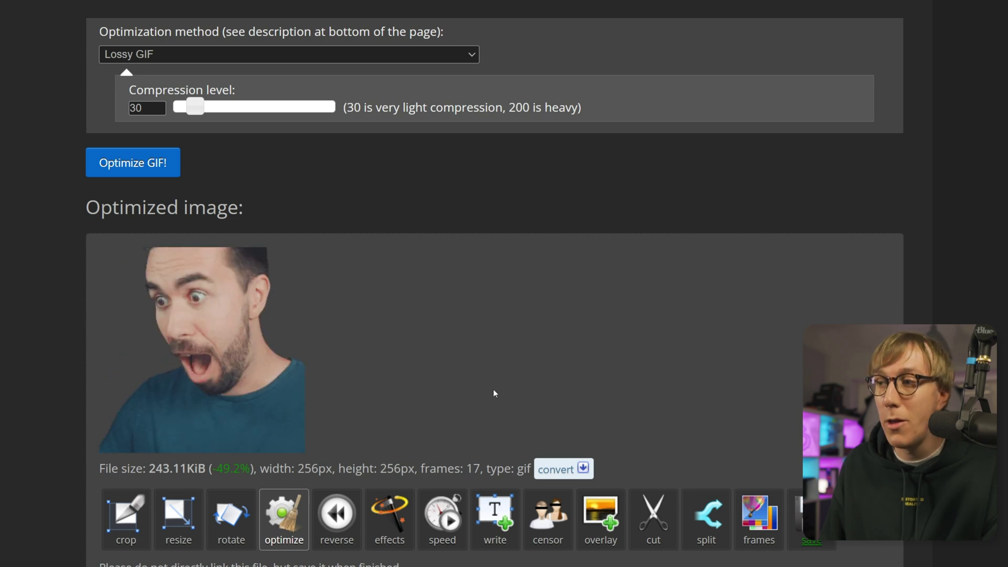
scroll(491, 388, "down", 1)
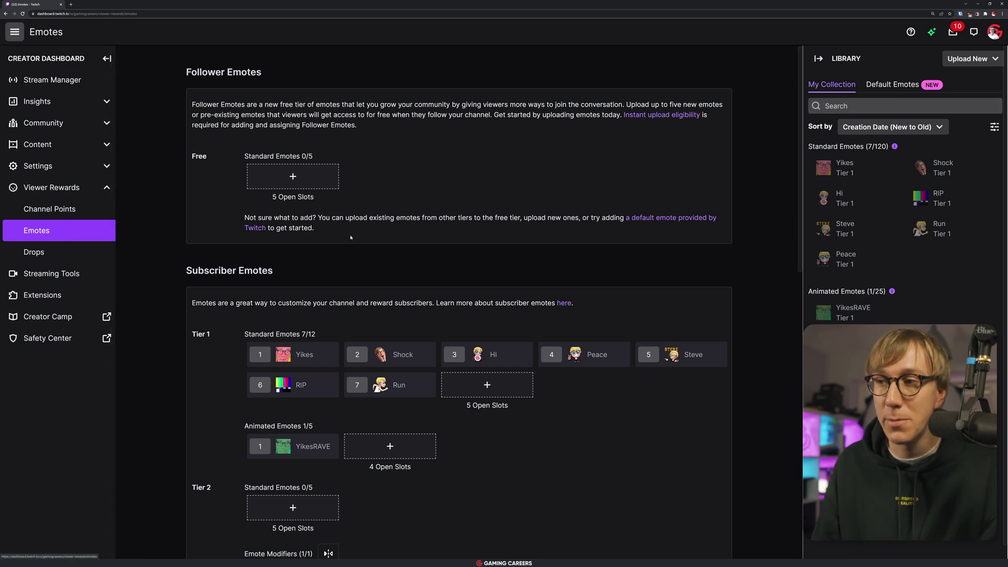
Step: Add a new Tier 1 animated emote and upload Ben-Dance.gif as its image
scroll(351, 237, "down", 1)
left_click(379, 401)
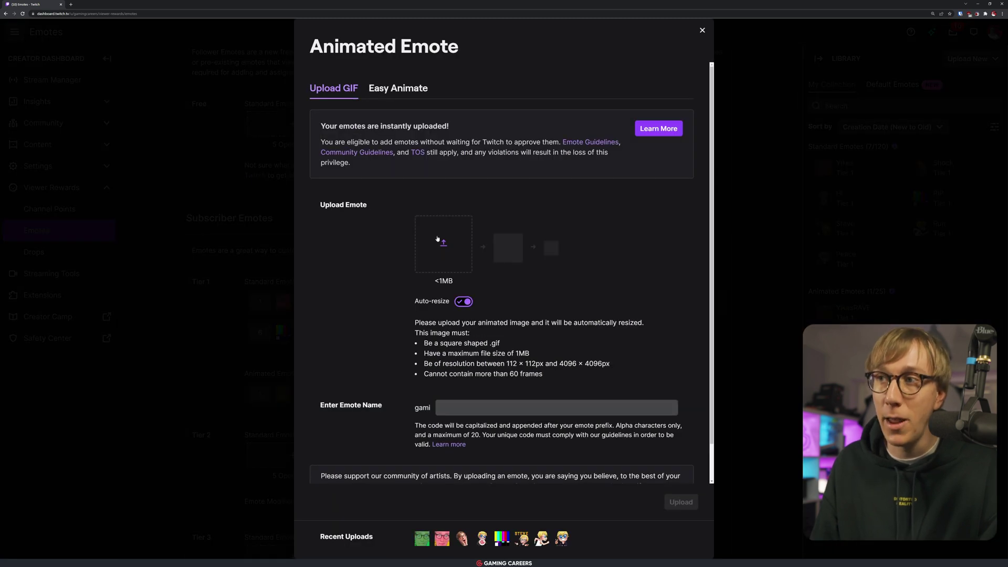
left_click(442, 243)
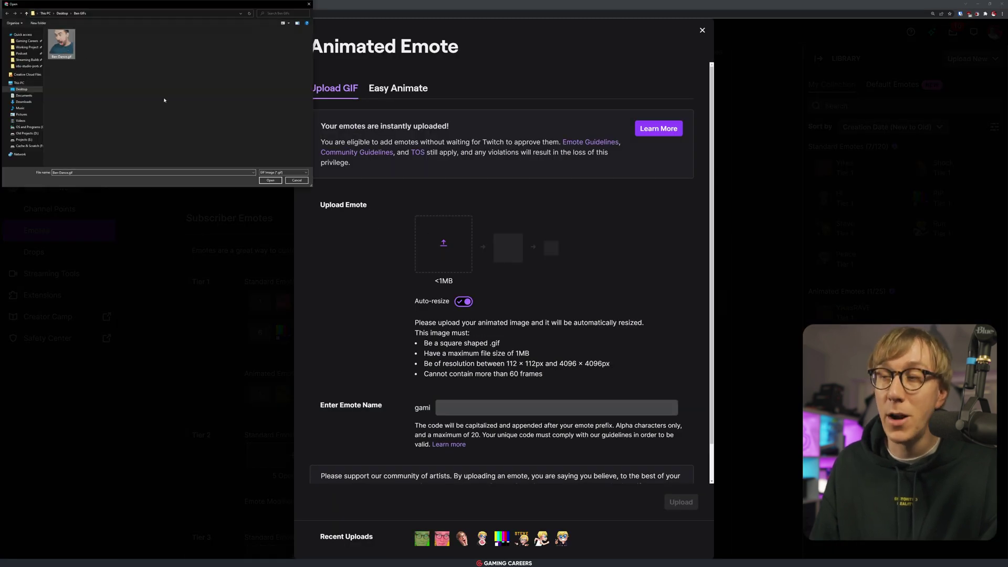
left_click(270, 181)
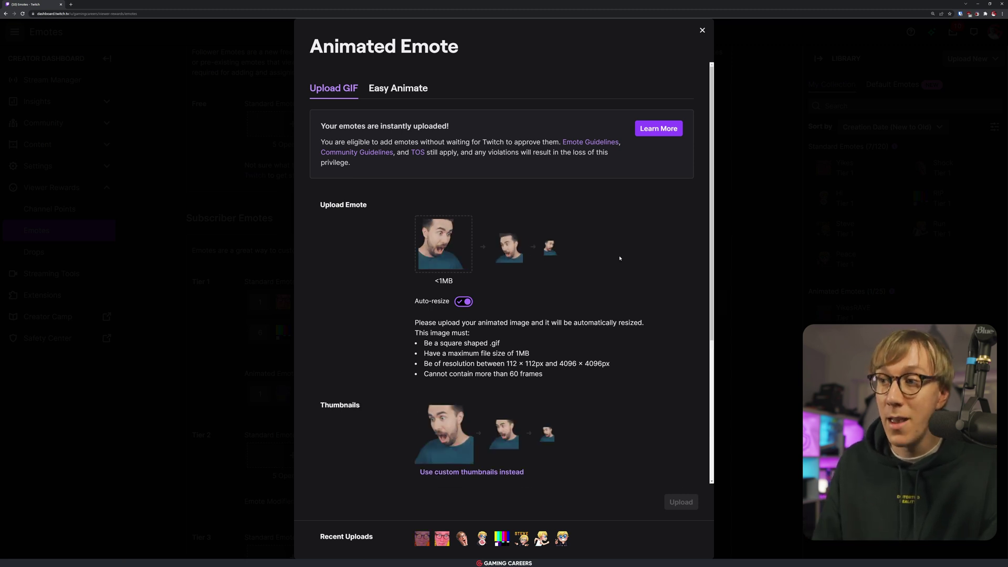
scroll(586, 256, "down", 4)
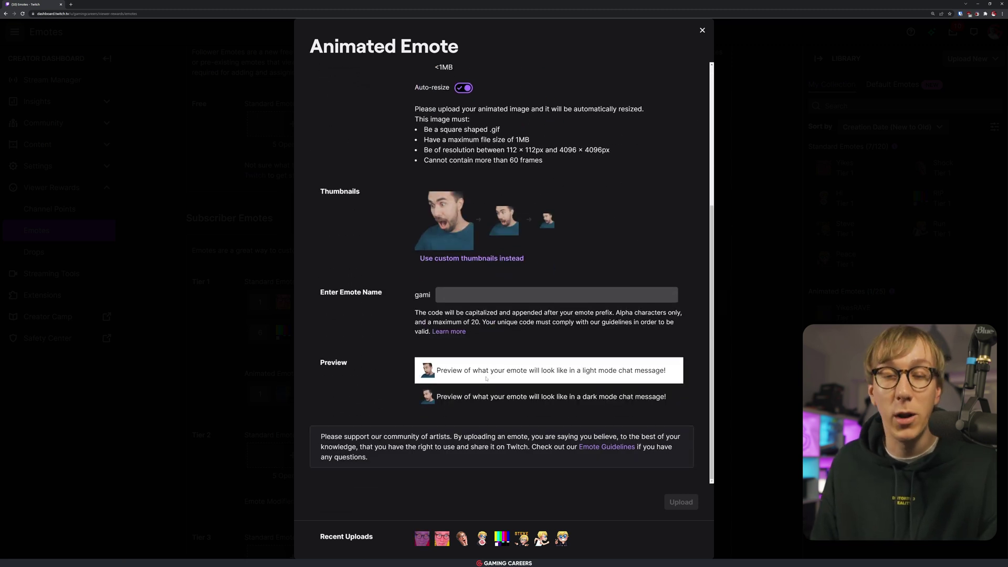